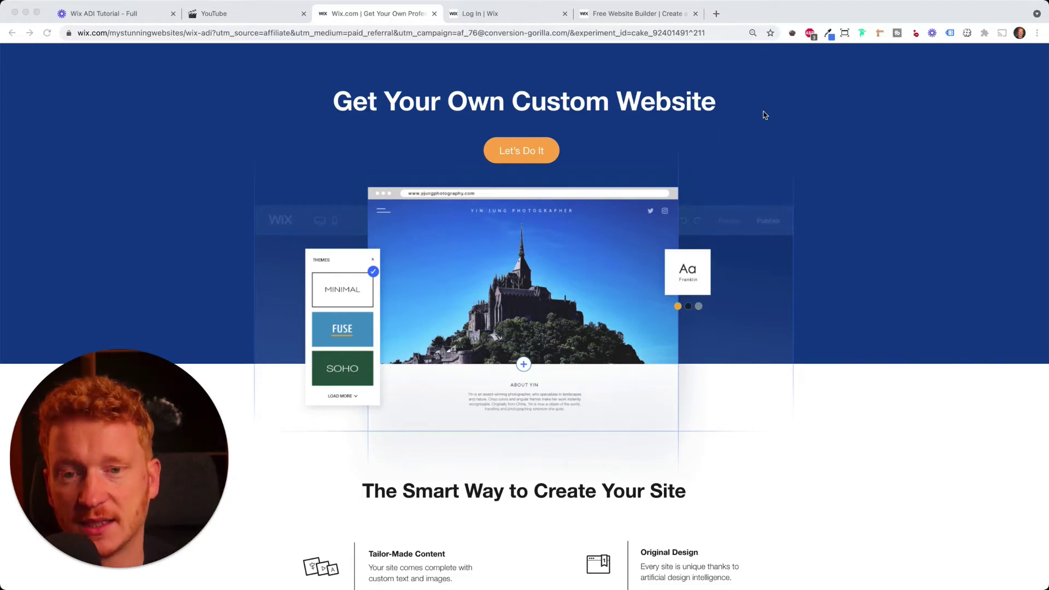
Step: Start a new custom website in the Free Website Builder to reach the site-type question
{"action": "left_click", "coordinate": [527, 153]}
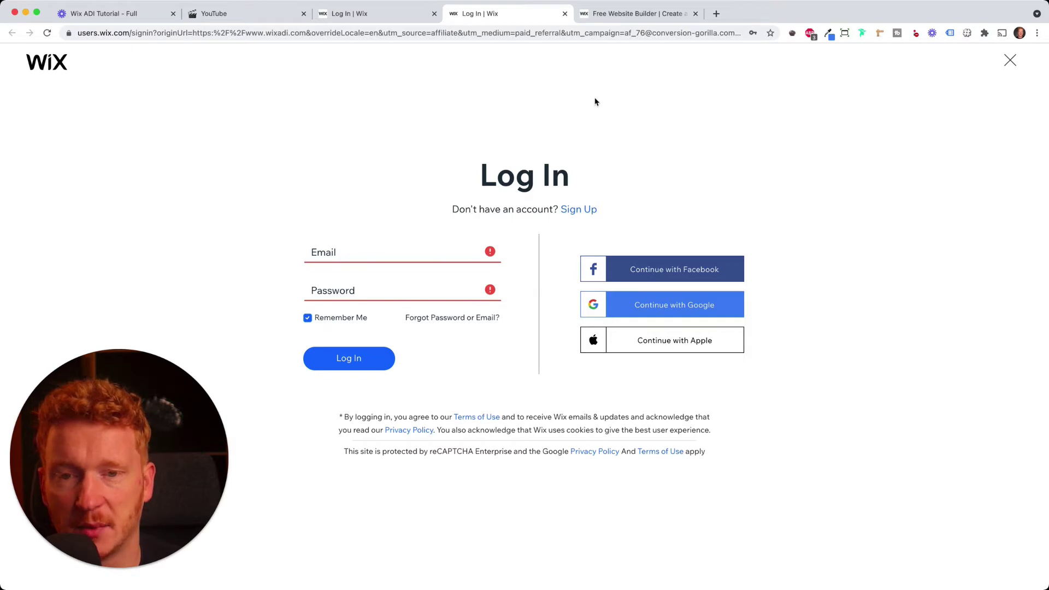
{"action": "left_click", "coordinate": [611, 20]}
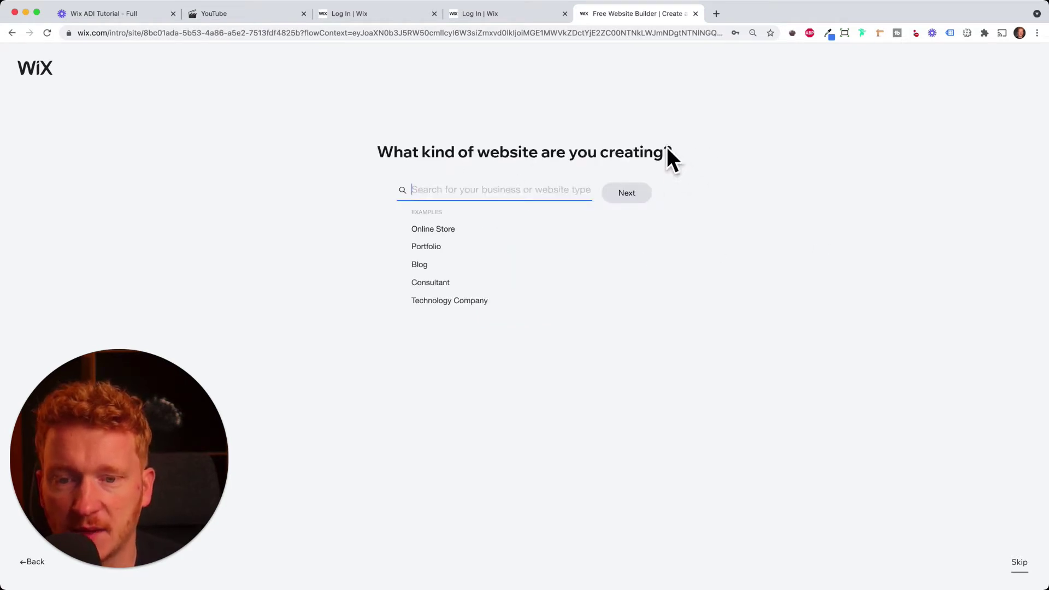
Step: Choose Travel Blog as the site type and keep Blog, Chat and Forms as features
{"action": "left_click", "coordinate": [419, 265]}
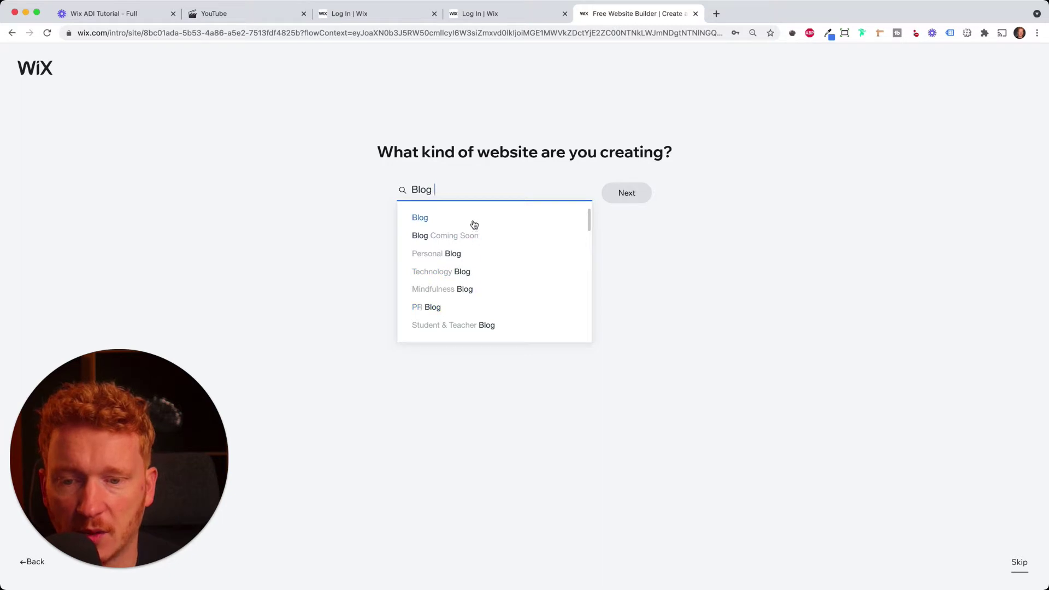
{"action": "type", "text": "T"}
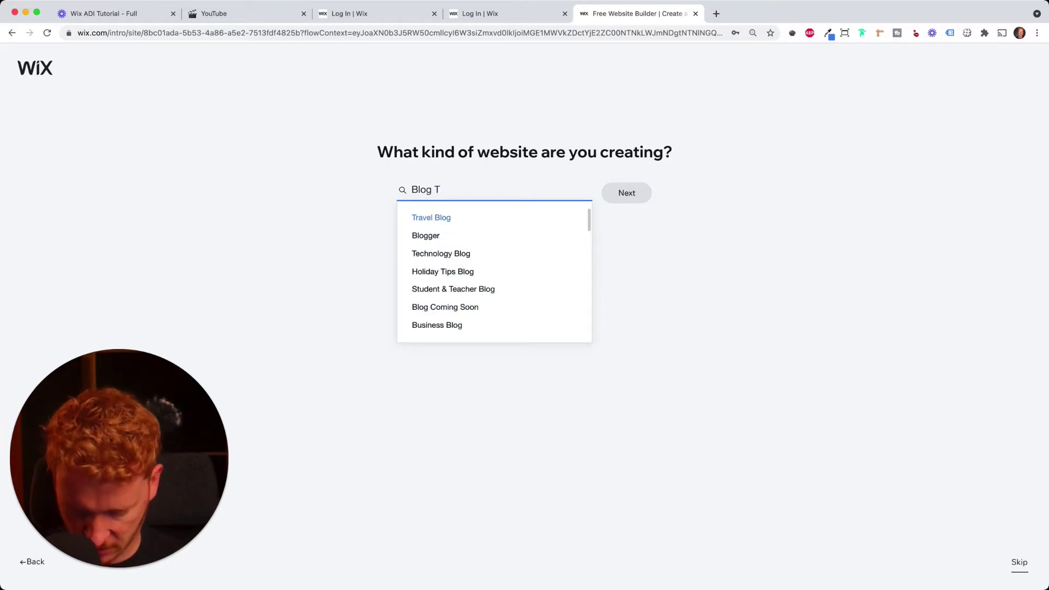
{"action": "left_click", "coordinate": [479, 217]}
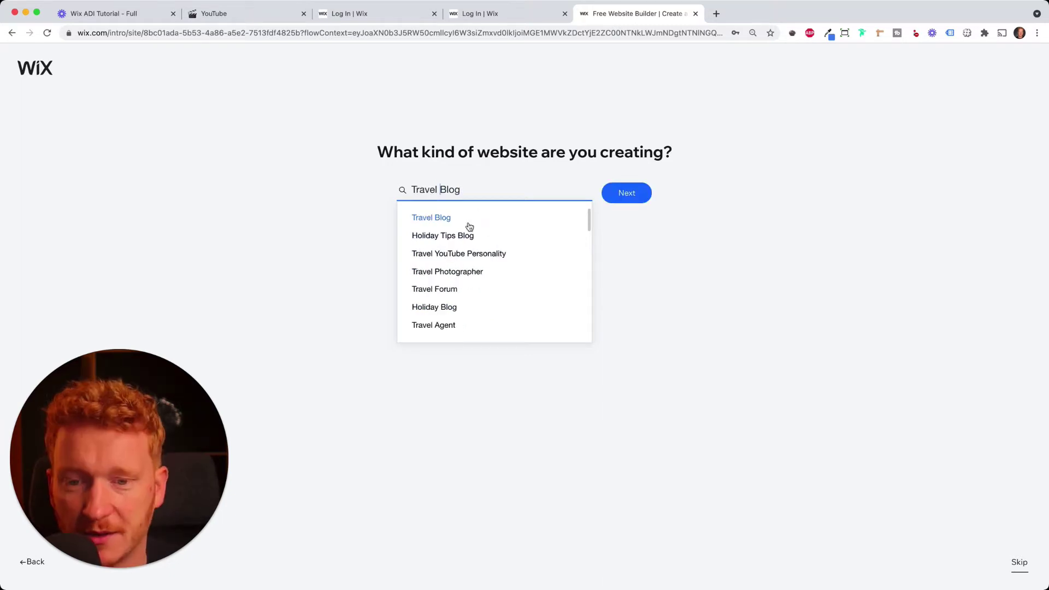
{"action": "left_click", "coordinate": [636, 197]}
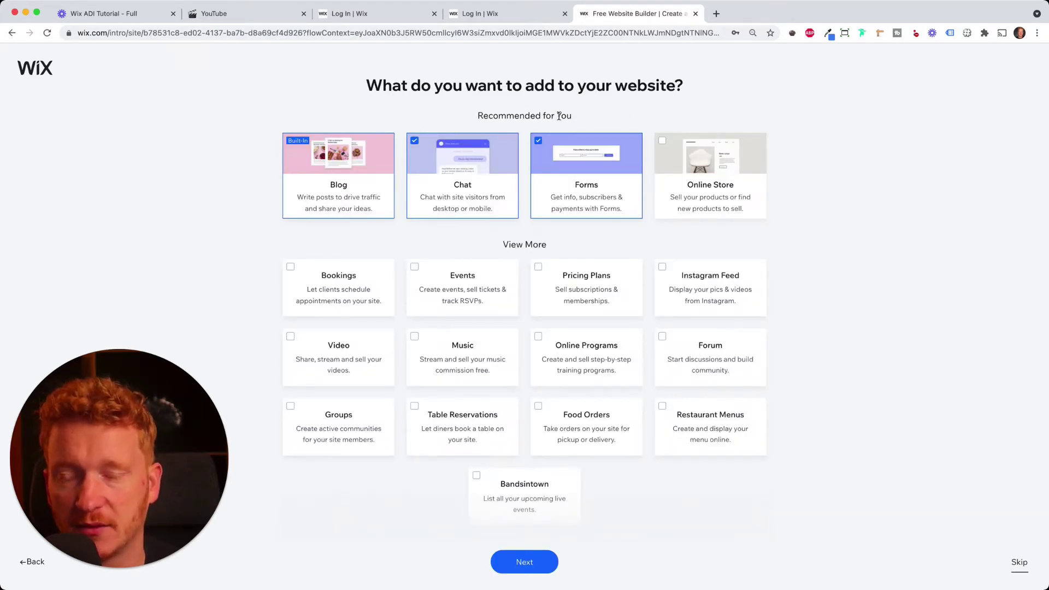
{"action": "mouse_move", "coordinate": [333, 161]}
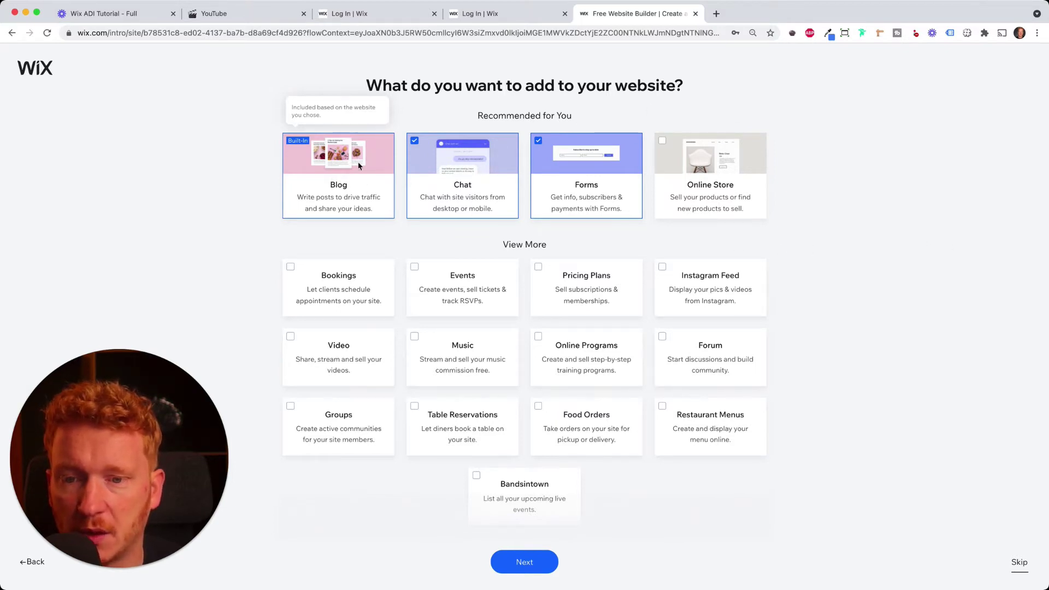
{"action": "left_click", "coordinate": [532, 563]}
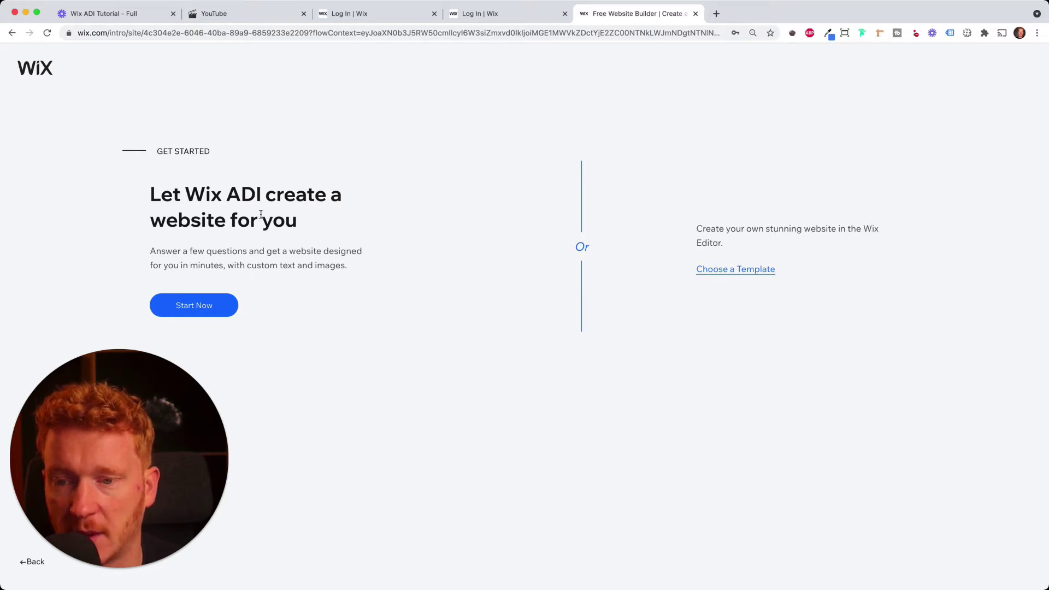
Step: Let Wix ADI build the site and name the blog with the creator's first name plus 'Travel Blog'
{"action": "left_click", "coordinate": [197, 308]}
{"action": "left_click", "coordinate": [721, 219]}
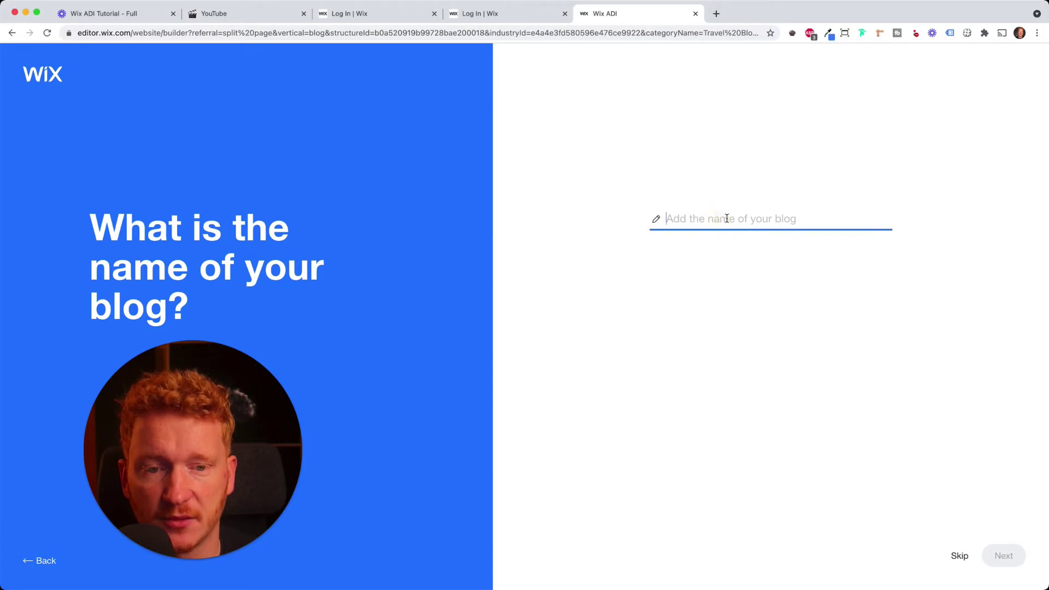
{"action": "type", "text": "Julian' Travel Blog"}
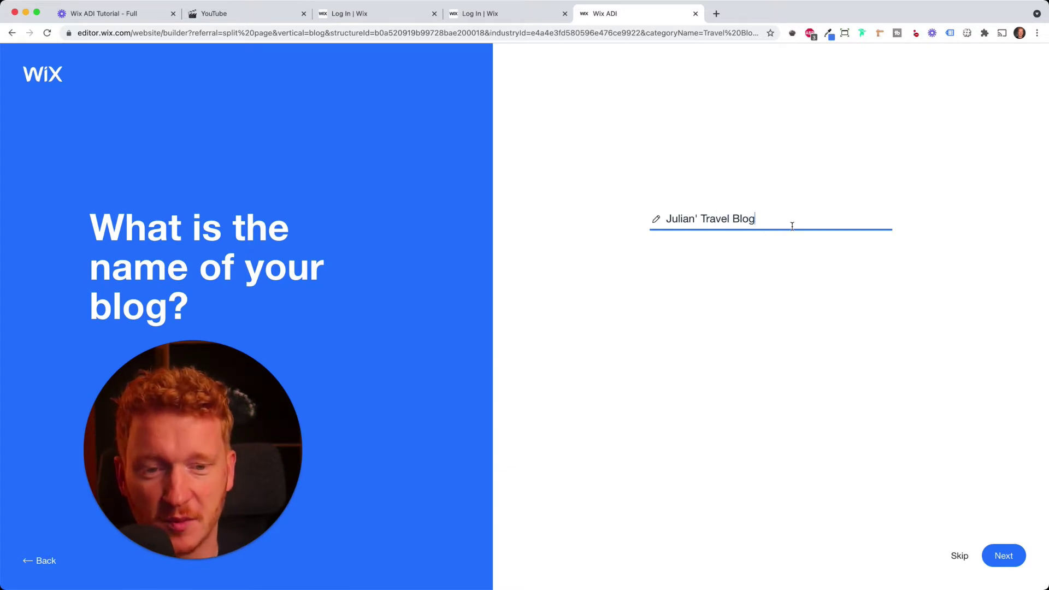
{"action": "left_click", "coordinate": [704, 219]}
Step: Finish the possessive in the blog name, skip content import, and accept the reviewed business info
{"action": "type", "text": "s"}
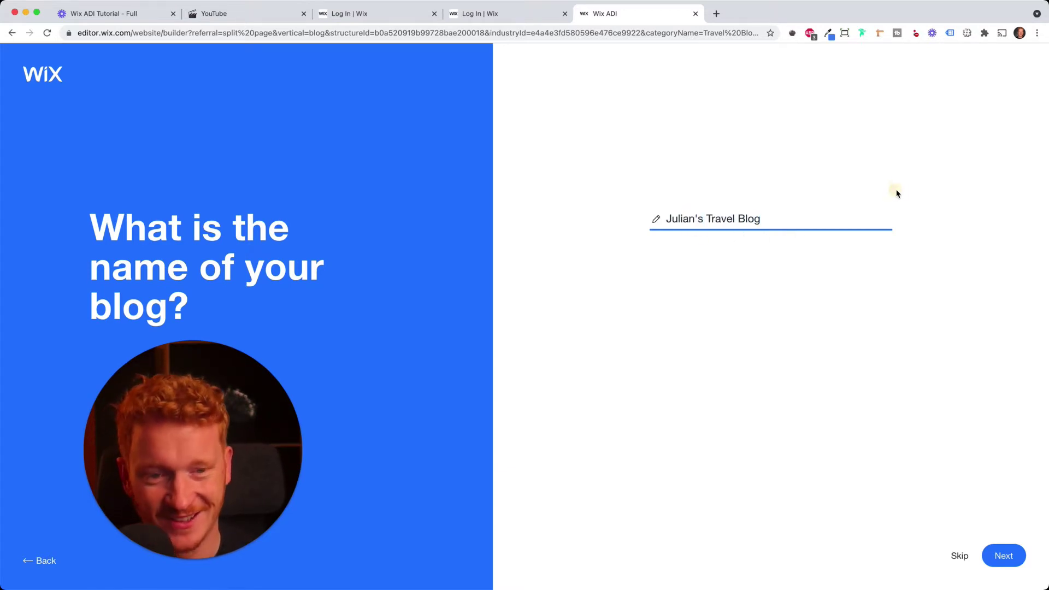
{"action": "left_click", "coordinate": [1001, 547]}
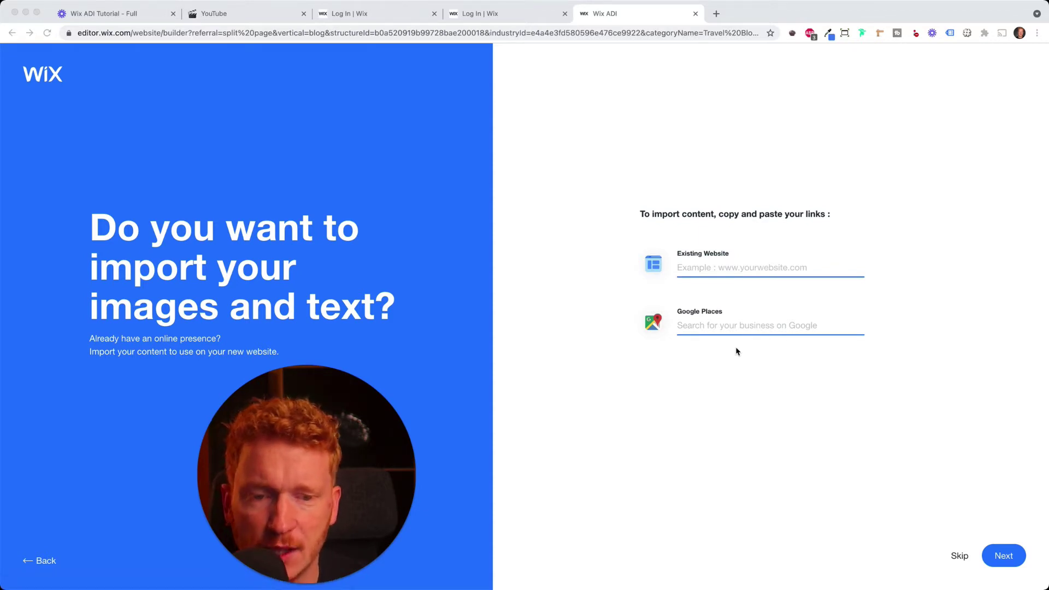
{"action": "left_click", "coordinate": [958, 556]}
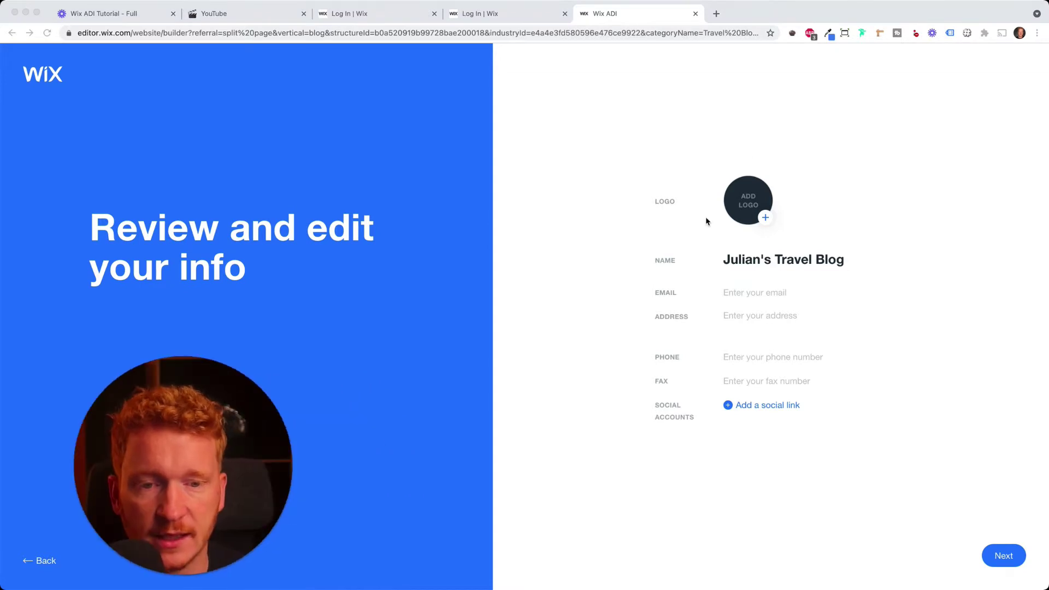
{"action": "left_click", "coordinate": [1004, 556]}
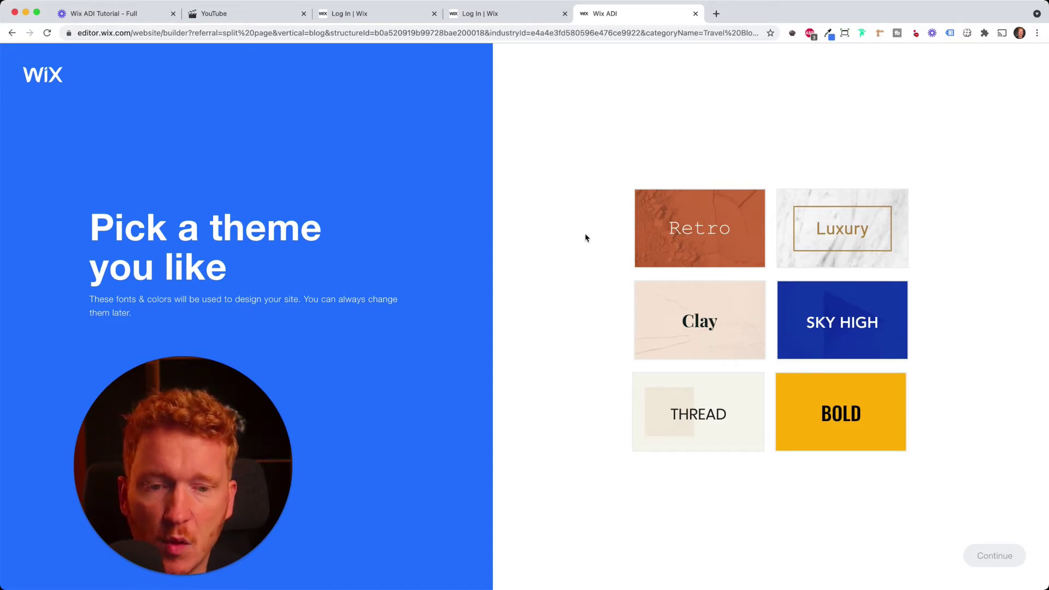
Step: Pick the Retro theme and the middle homepage design with the cathedral photo
{"action": "left_click", "coordinate": [723, 239]}
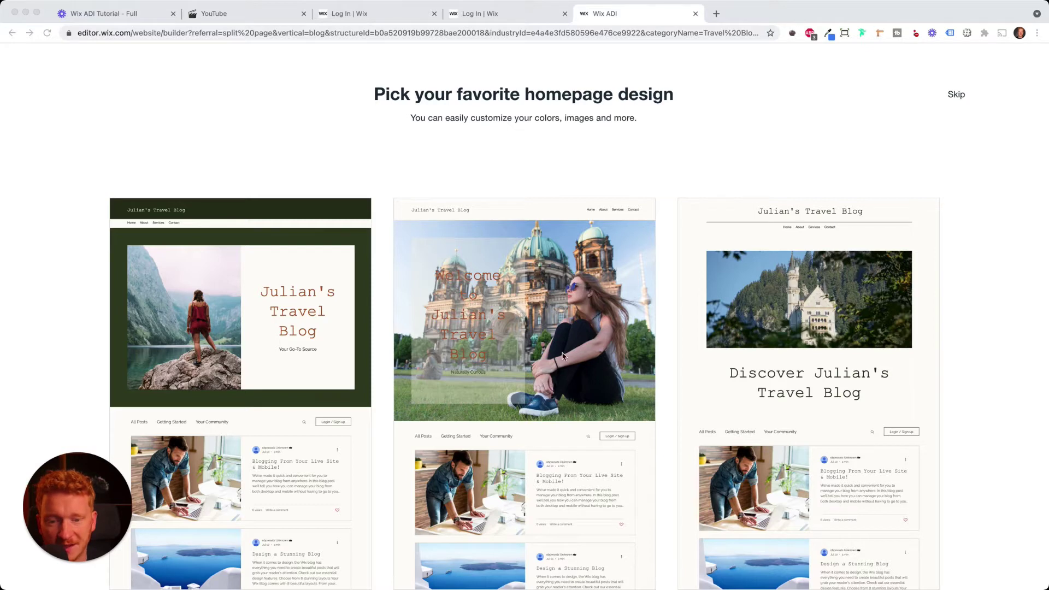
{"action": "mouse_move", "coordinate": [572, 308]}
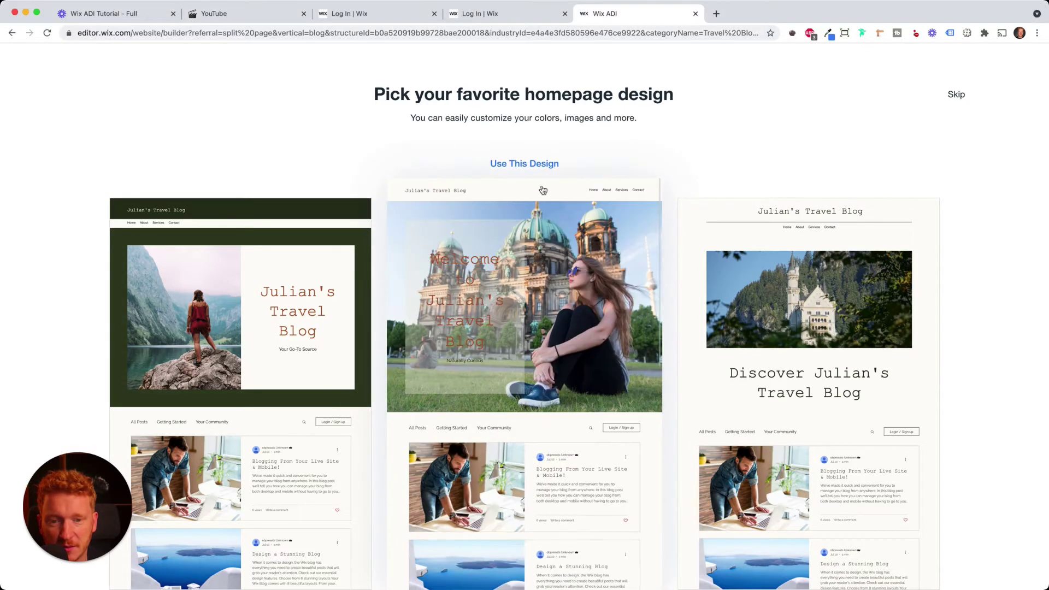
{"action": "left_click", "coordinate": [539, 164]}
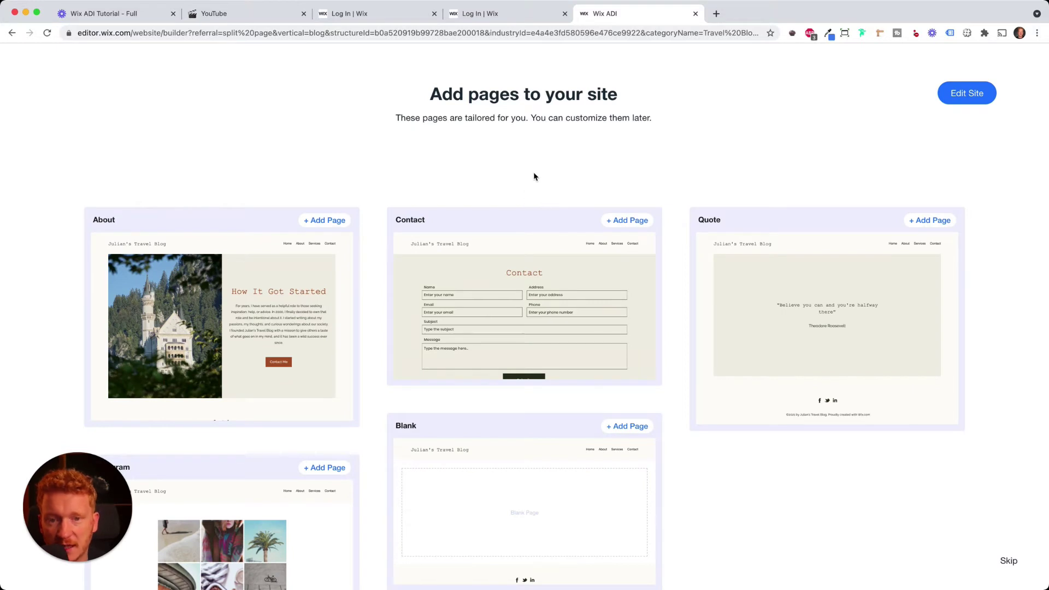
Step: Add the Instagram and About pages, then open the site in the editor
{"action": "scroll", "coordinate": [347, 202], "scroll_direction": "down", "scroll_amount": 3}
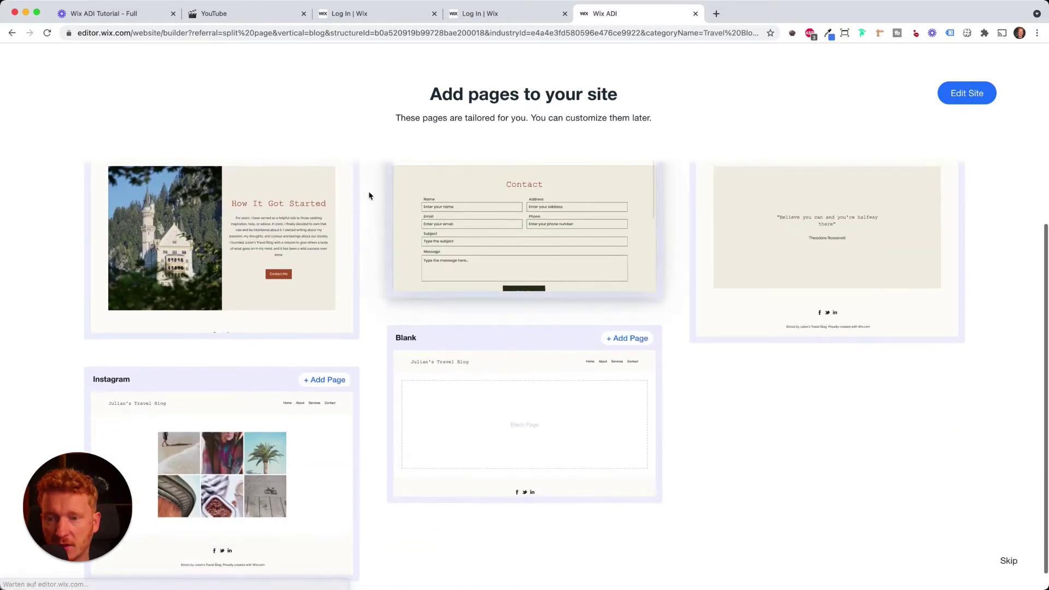
{"action": "scroll", "coordinate": [218, 283], "scroll_direction": "up", "scroll_amount": 3}
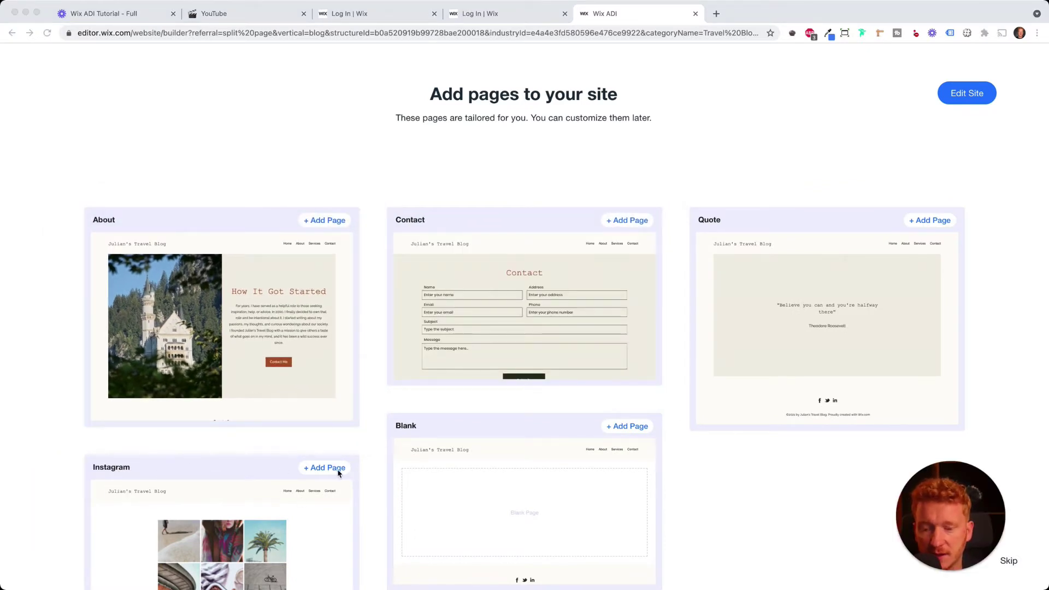
{"action": "left_click", "coordinate": [313, 472]}
{"action": "left_click", "coordinate": [325, 458]}
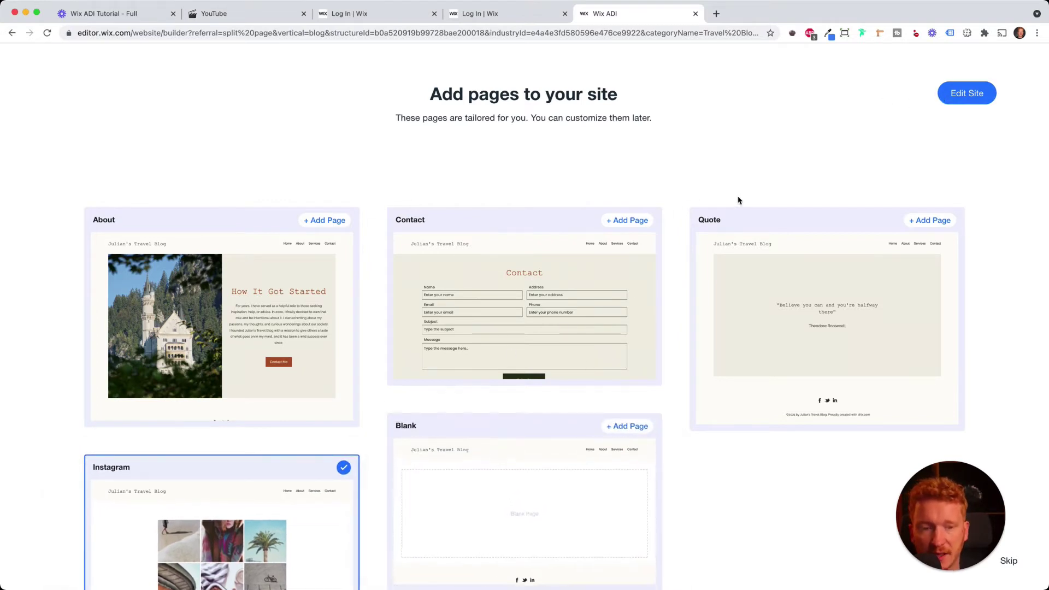
{"action": "left_click_drag", "start_coordinate": [982, 497], "coordinate": [863, 495]}
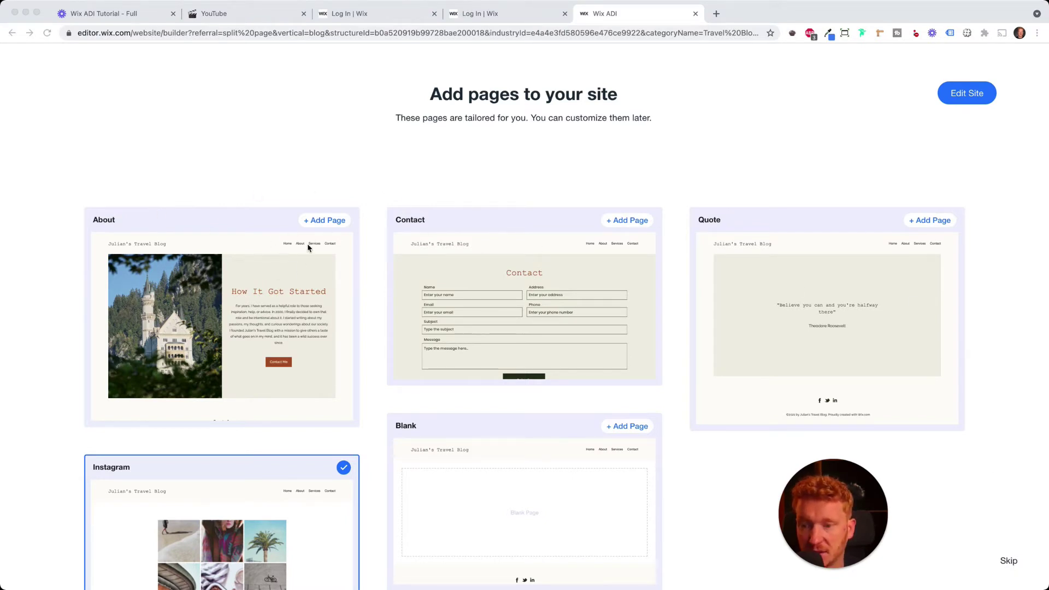
{"action": "left_click", "coordinate": [322, 223]}
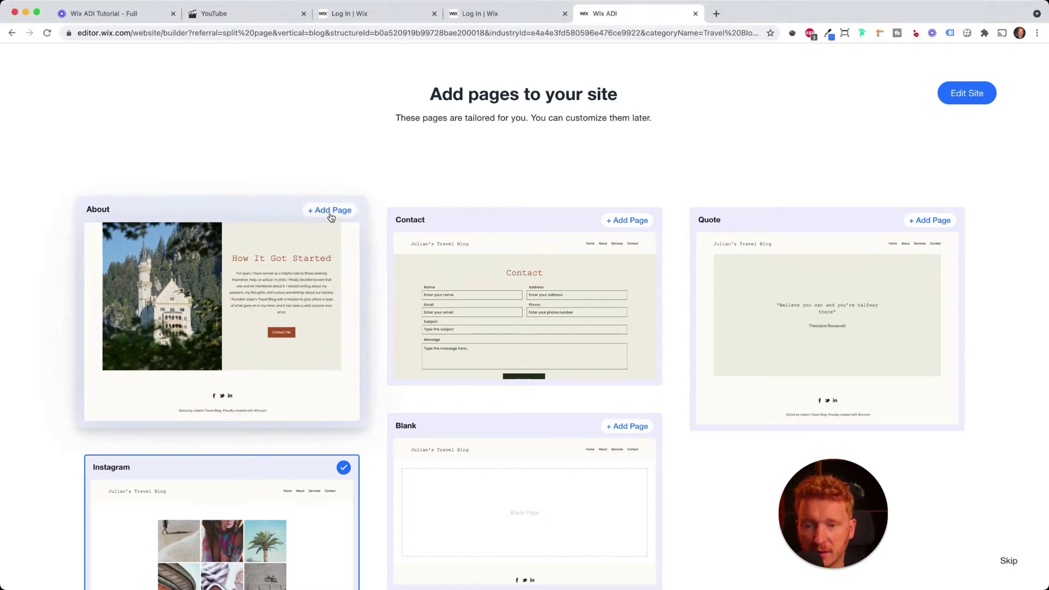
{"action": "left_click", "coordinate": [973, 102]}
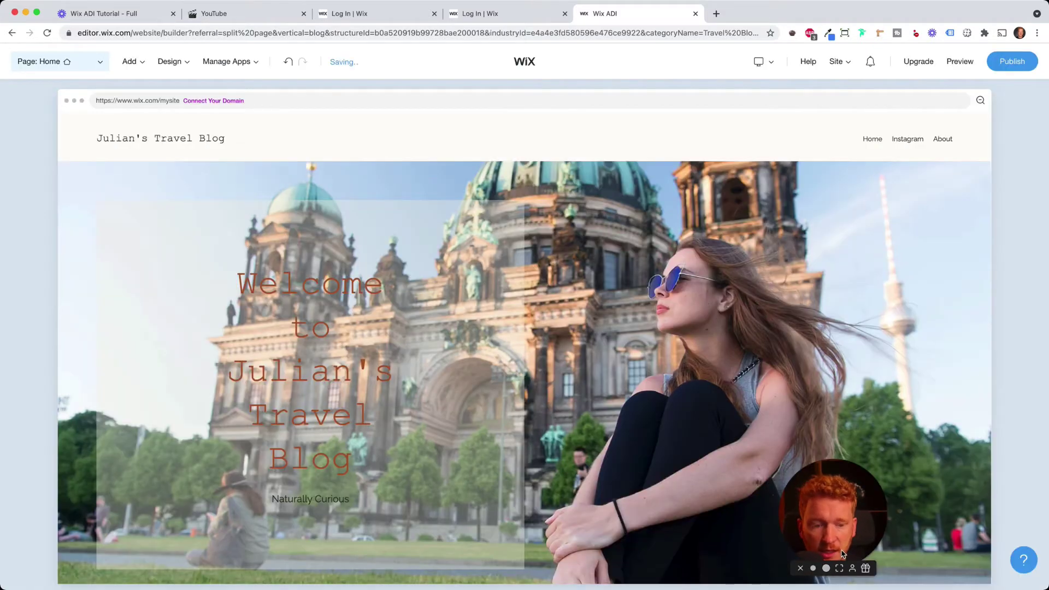
Step: Scroll through the generated homepage to review its sections, then return to the top
{"action": "left_click_drag", "start_coordinate": [842, 554], "coordinate": [944, 545]}
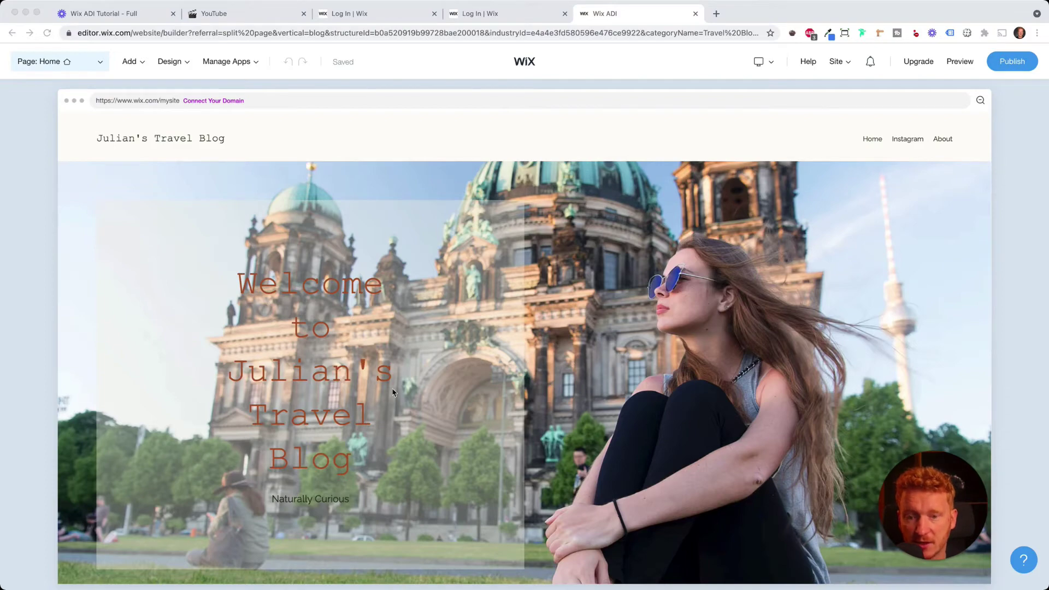
{"action": "scroll", "coordinate": [569, 384], "scroll_direction": "down", "scroll_amount": 3}
{"action": "scroll", "coordinate": [570, 384], "scroll_direction": "down", "scroll_amount": 15}
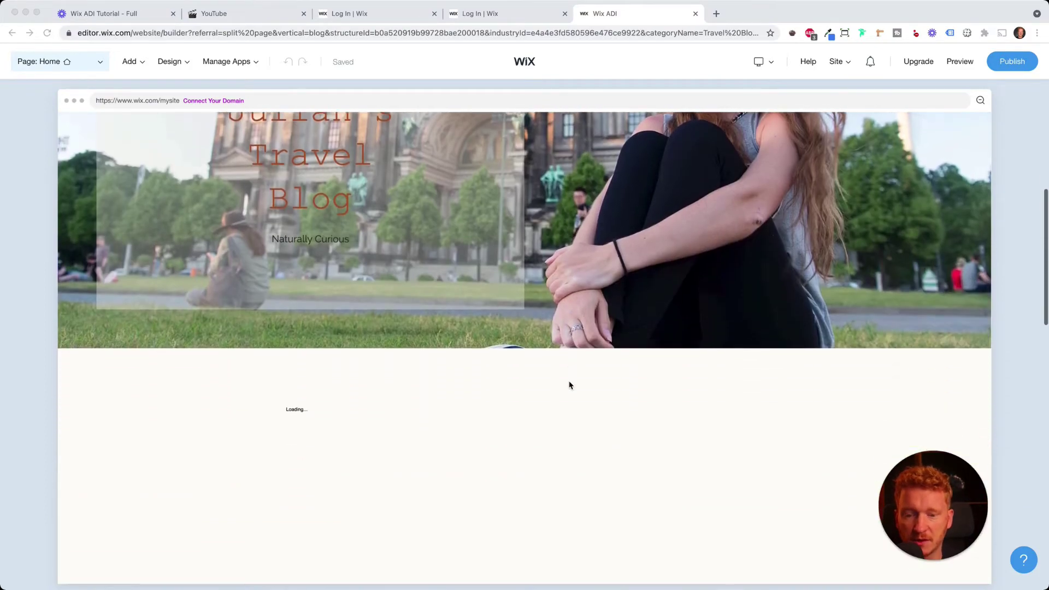
{"action": "scroll", "coordinate": [581, 387], "scroll_direction": "down", "scroll_amount": 2}
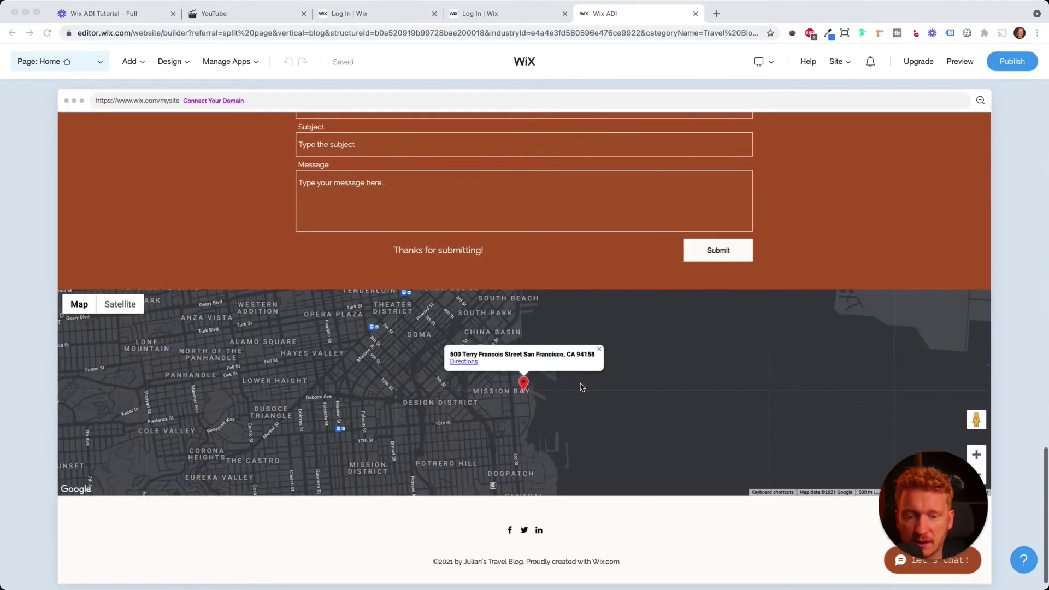
{"action": "scroll", "coordinate": [502, 355], "scroll_direction": "up", "scroll_amount": 8}
{"action": "scroll", "coordinate": [501, 358], "scroll_direction": "up", "scroll_amount": 15}
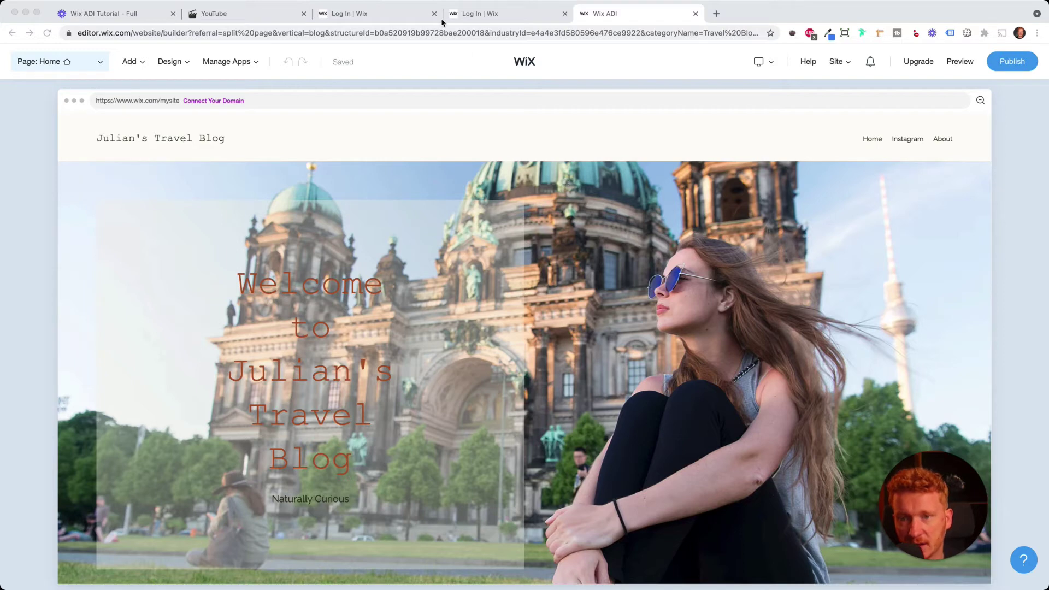
Step: Try the Hype theme, then apply the Clean theme to the site
{"action": "left_click", "coordinate": [176, 63]}
{"action": "left_click", "coordinate": [178, 91]}
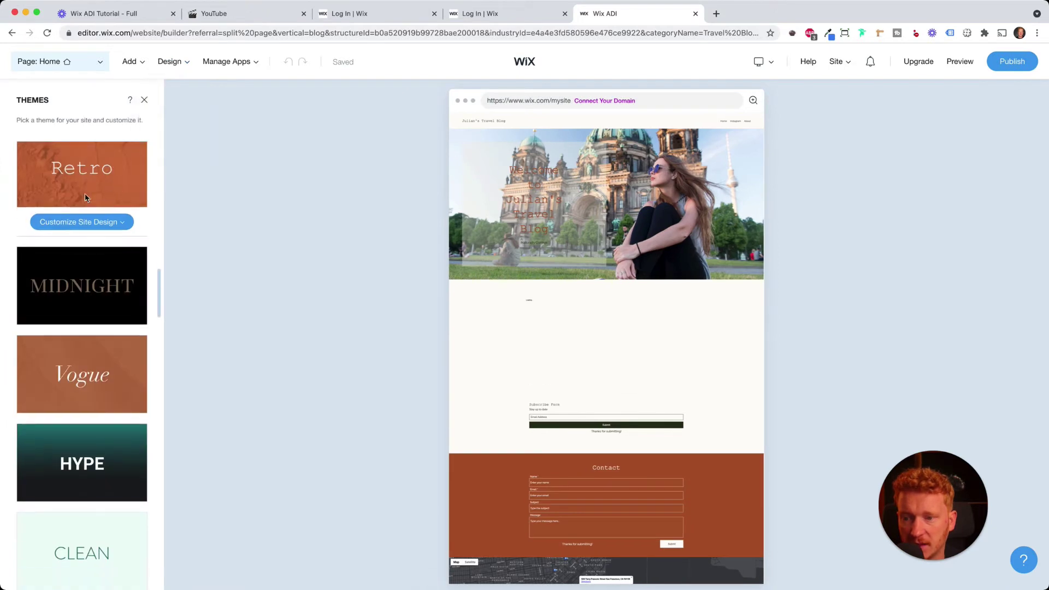
{"action": "scroll", "coordinate": [99, 191], "scroll_direction": "up", "scroll_amount": 1}
{"action": "scroll", "coordinate": [113, 215], "scroll_direction": "down", "scroll_amount": 5}
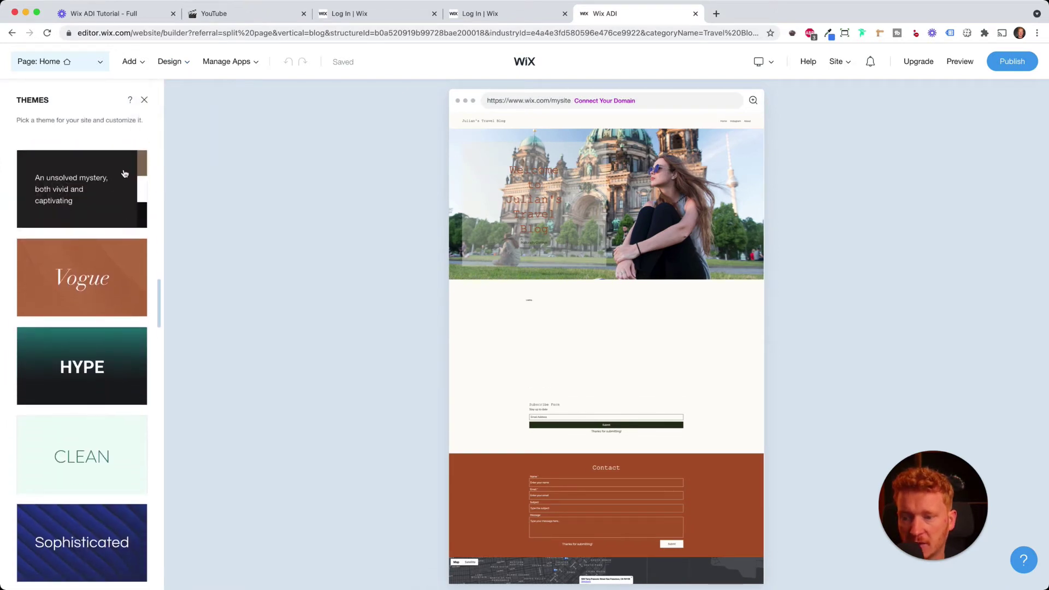
{"action": "scroll", "coordinate": [110, 348], "scroll_direction": "down", "scroll_amount": 5}
{"action": "scroll", "coordinate": [110, 349], "scroll_direction": "down", "scroll_amount": 8}
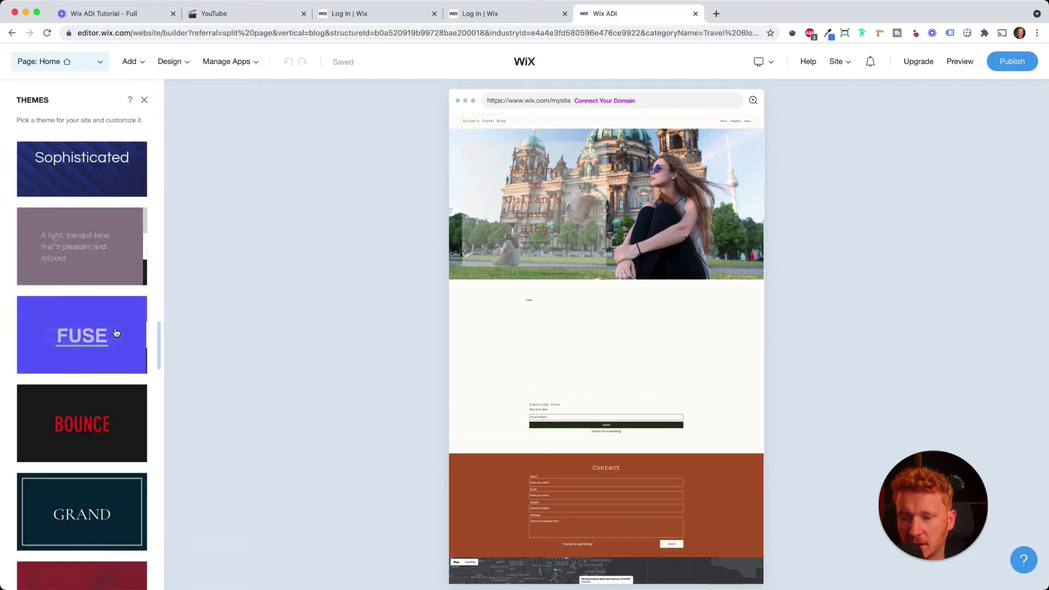
{"action": "scroll", "coordinate": [117, 329], "scroll_direction": "up", "scroll_amount": 8}
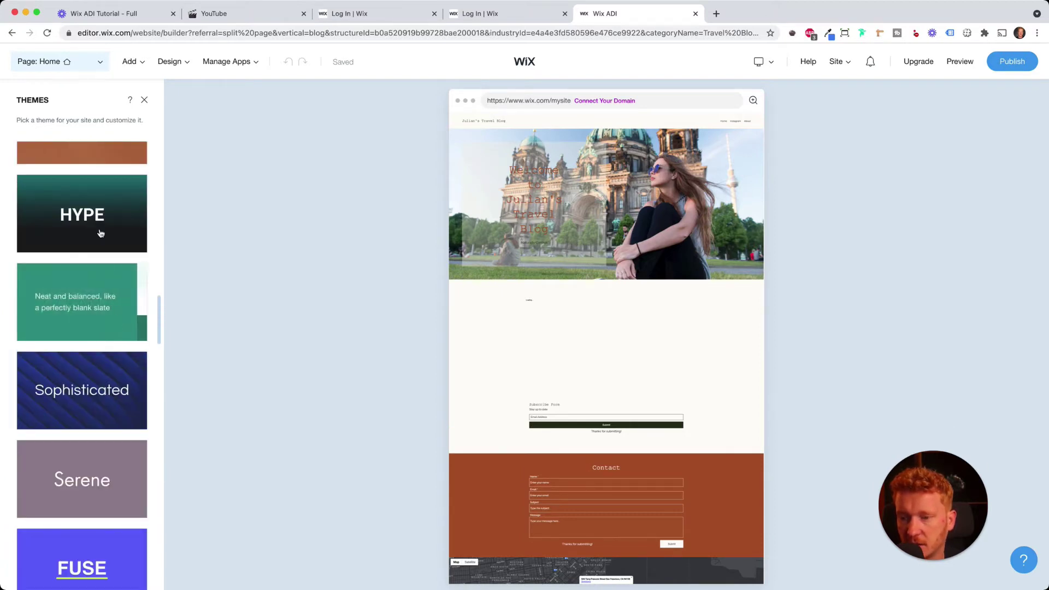
{"action": "left_click", "coordinate": [104, 213]}
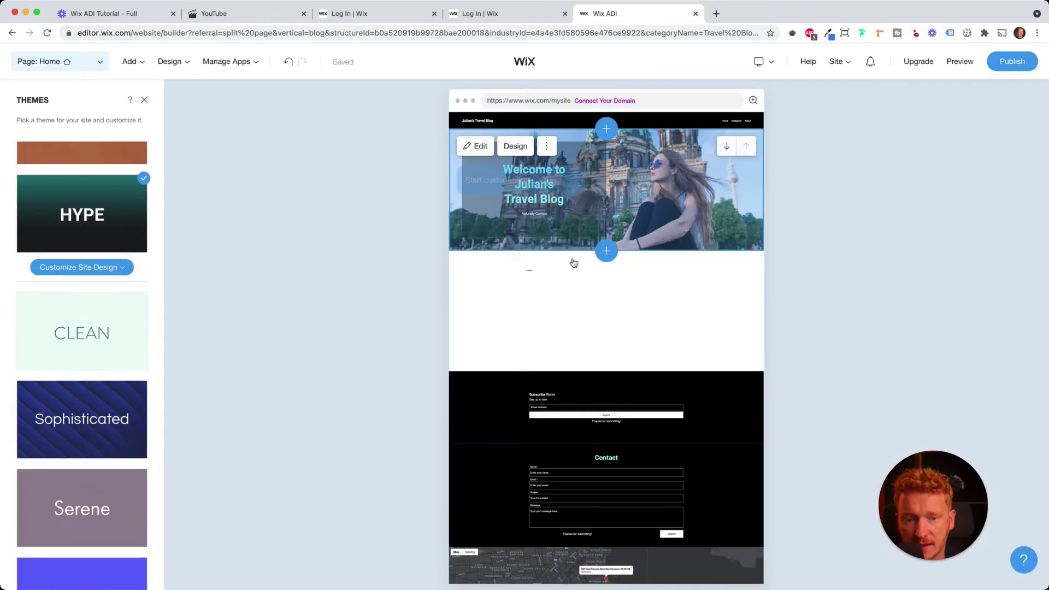
{"action": "scroll", "coordinate": [80, 208], "scroll_direction": "down", "scroll_amount": 1}
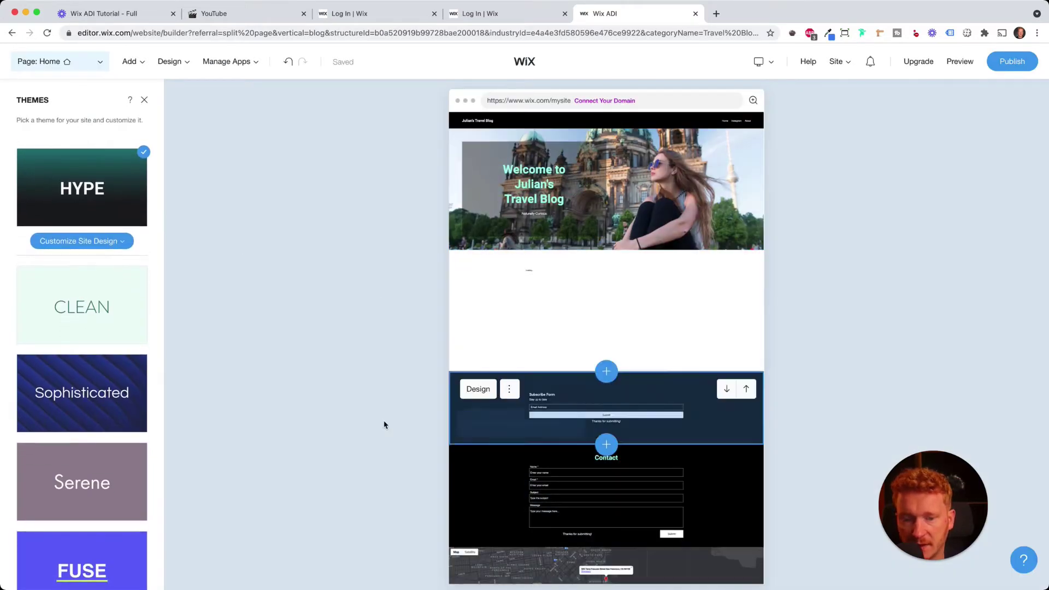
{"action": "left_click", "coordinate": [92, 339]}
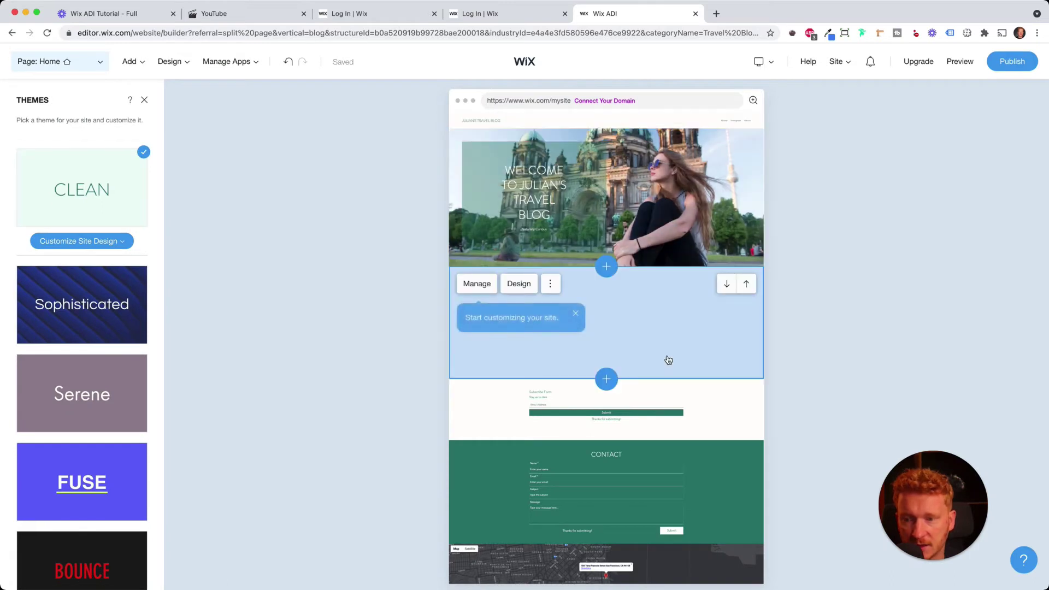
{"action": "left_click", "coordinate": [132, 244]}
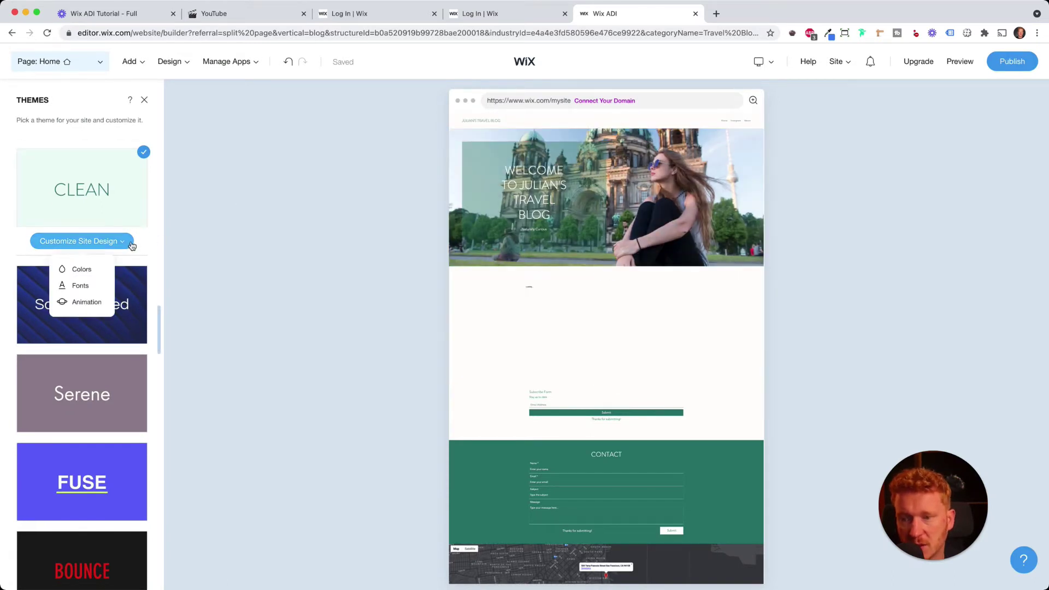
Step: Review the main colour #2A7C6F in Site Colors and close the custom picker unchanged
{"action": "left_click", "coordinate": [83, 269]}
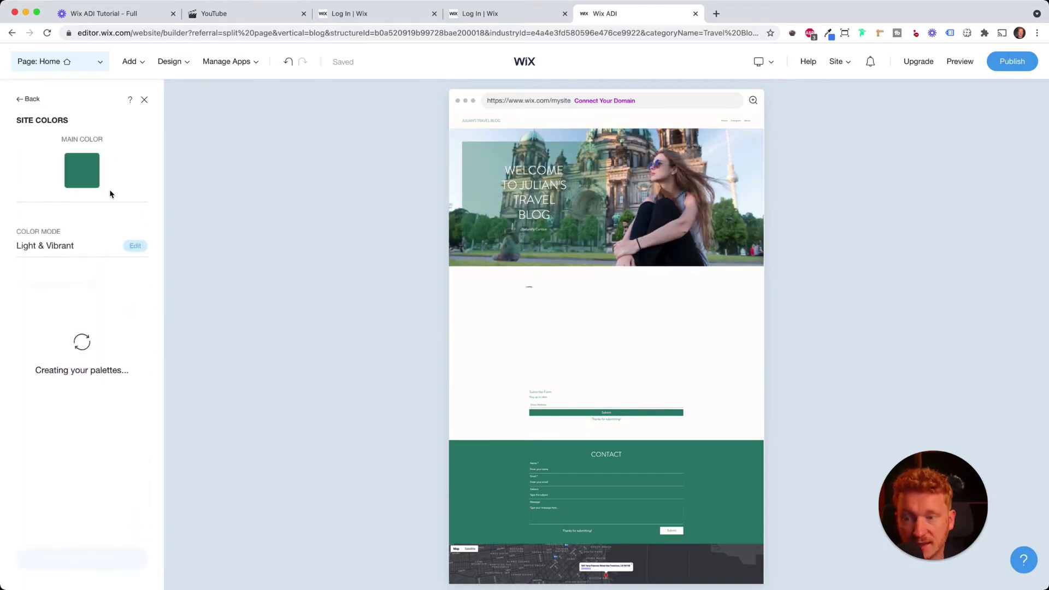
{"action": "left_click", "coordinate": [85, 176]}
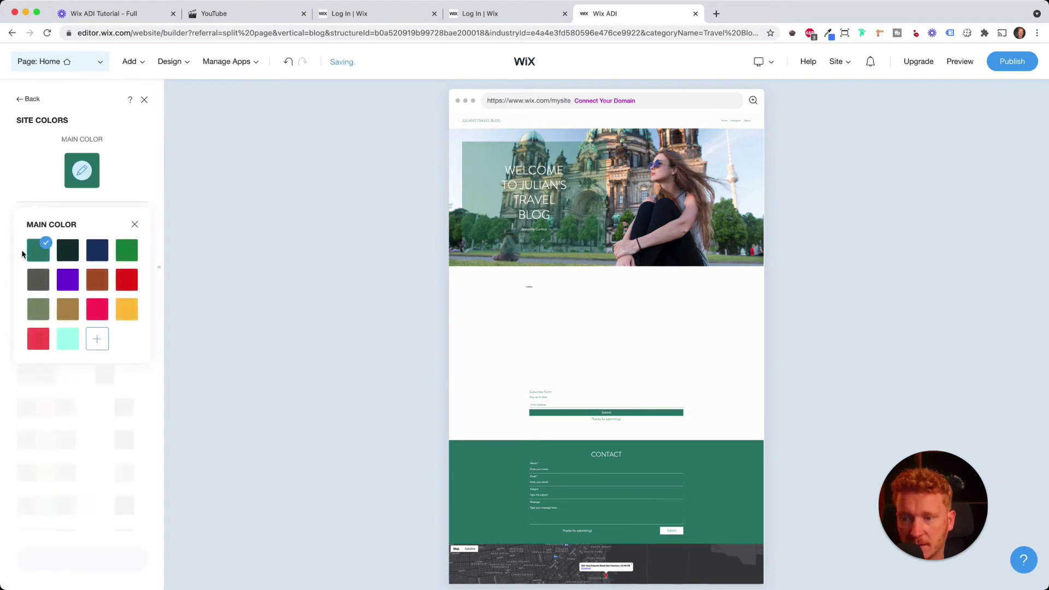
{"action": "left_click", "coordinate": [98, 342]}
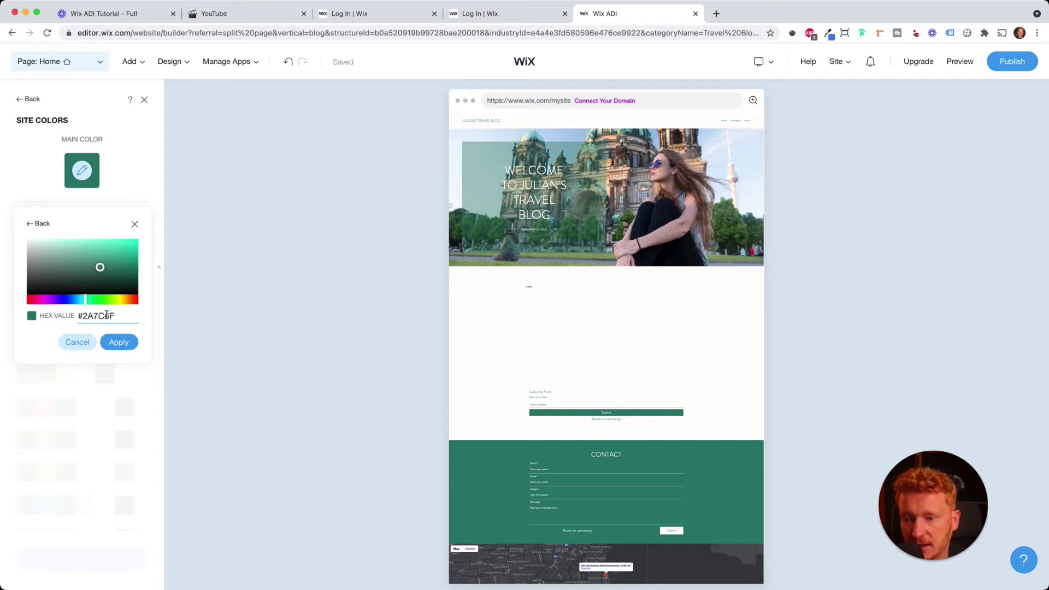
{"action": "left_click", "coordinate": [135, 226]}
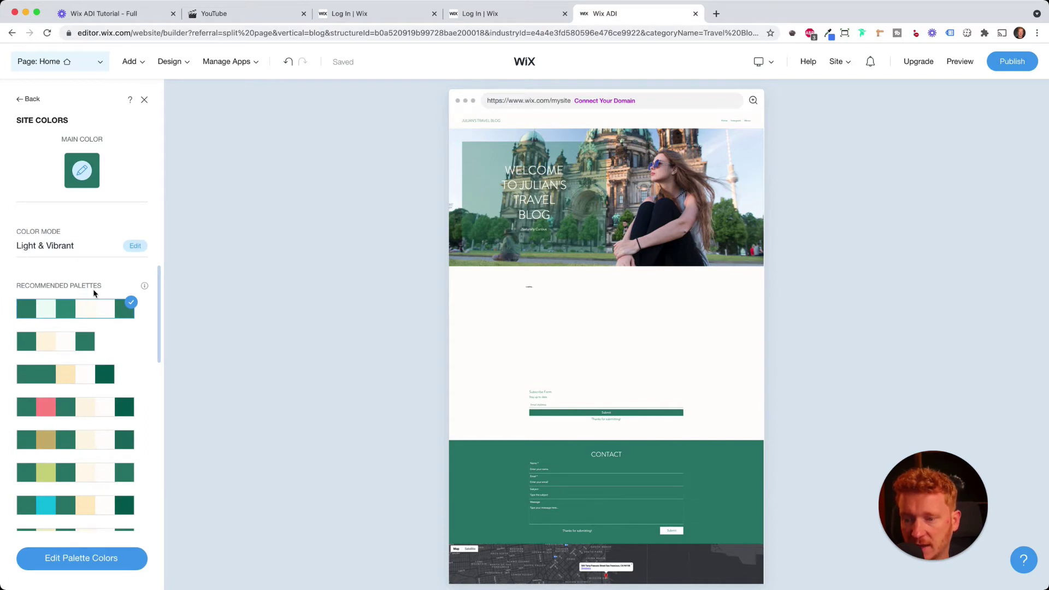
{"action": "mouse_move", "coordinate": [533, 250]}
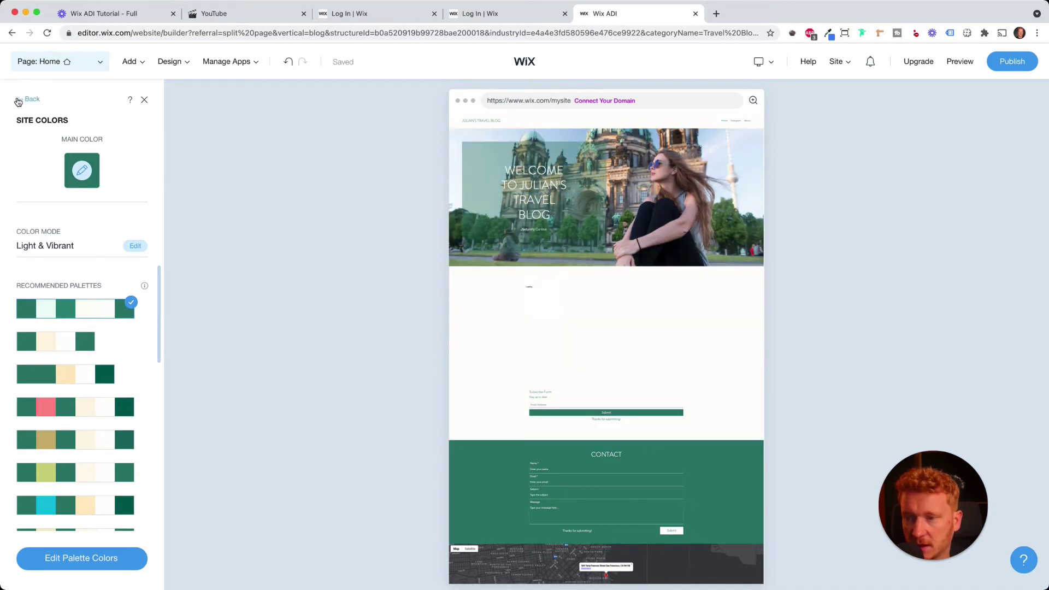
Step: In Site Fonts, try Large and Extra Large sizes, then set the Clean fonts back to Medium
{"action": "left_click", "coordinate": [18, 101]}
{"action": "left_click", "coordinate": [101, 241]}
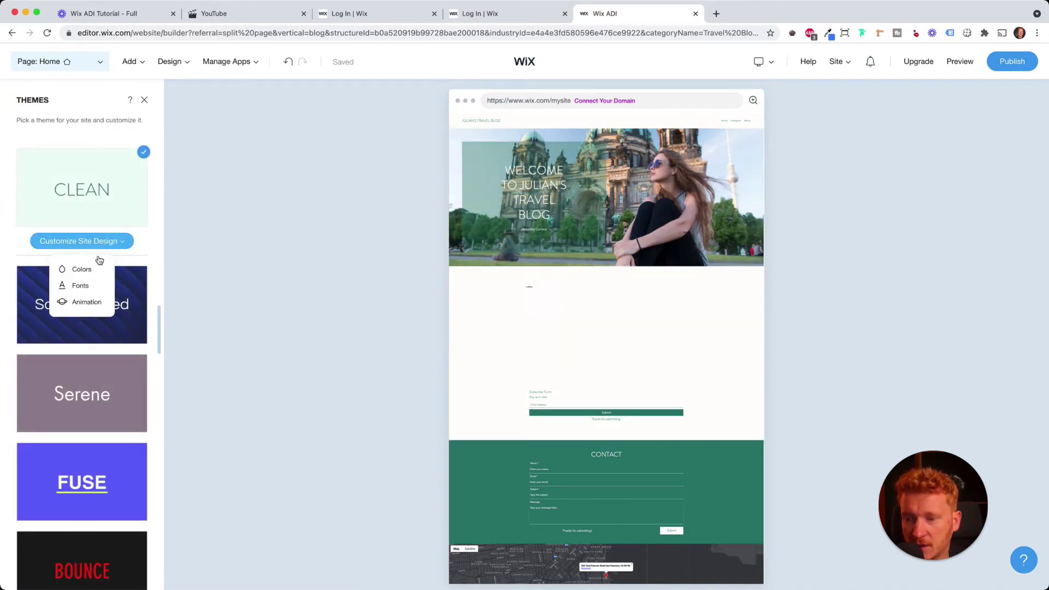
{"action": "left_click", "coordinate": [80, 285]}
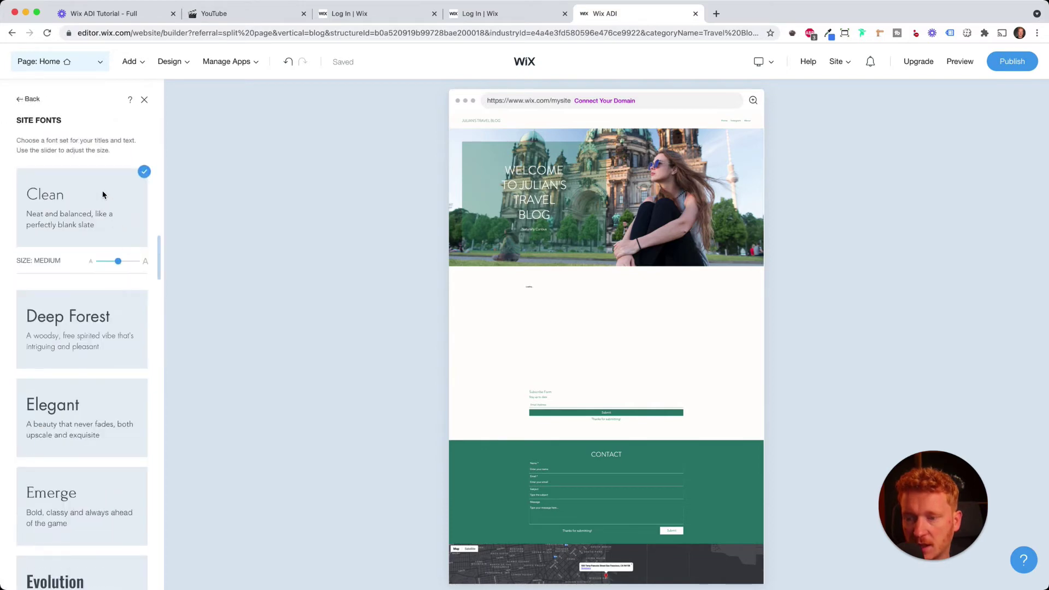
{"action": "scroll", "coordinate": [115, 361], "scroll_direction": "down", "scroll_amount": 1}
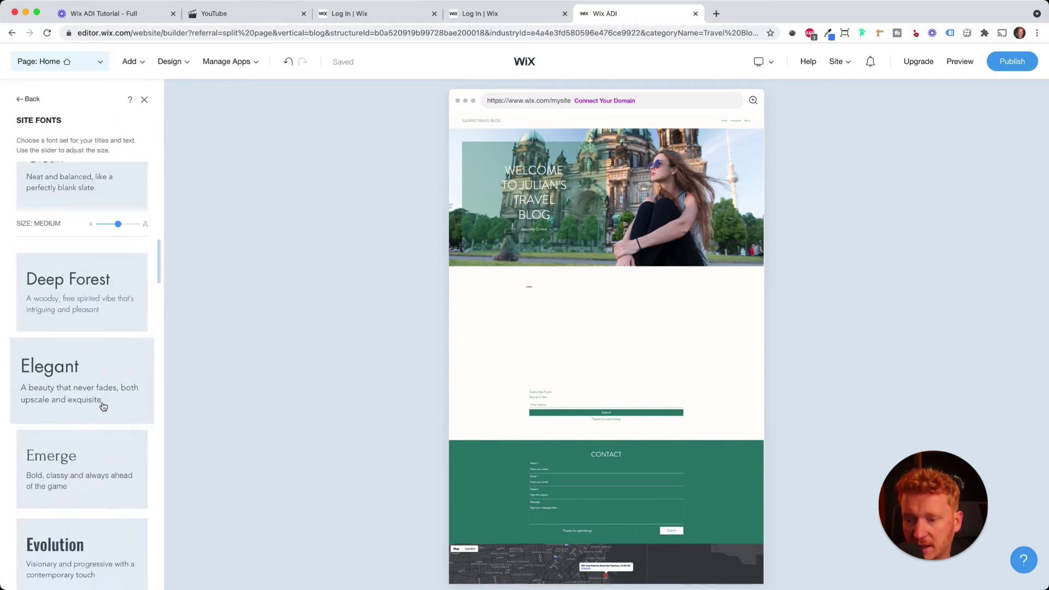
{"action": "scroll", "coordinate": [106, 414], "scroll_direction": "down", "scroll_amount": 3}
{"action": "scroll", "coordinate": [108, 414], "scroll_direction": "down", "scroll_amount": 8}
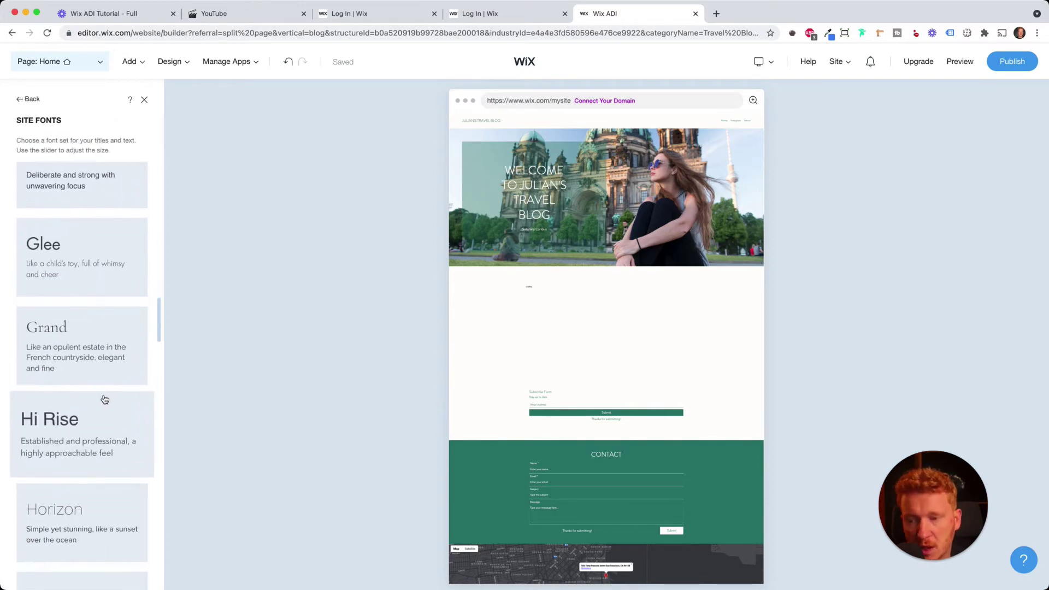
{"action": "scroll", "coordinate": [104, 401], "scroll_direction": "up", "scroll_amount": 7}
{"action": "scroll", "coordinate": [104, 400], "scroll_direction": "up", "scroll_amount": 6}
{"action": "scroll", "coordinate": [103, 391], "scroll_direction": "down", "scroll_amount": 1}
{"action": "left_click", "coordinate": [123, 431]}
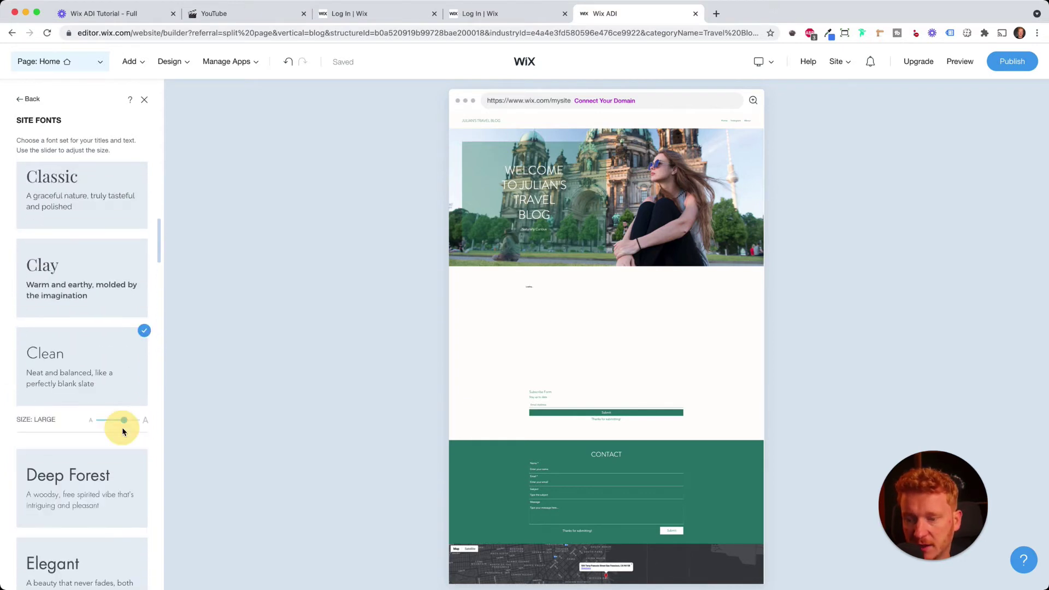
{"action": "left_click_drag", "start_coordinate": [123, 432], "coordinate": [131, 431]}
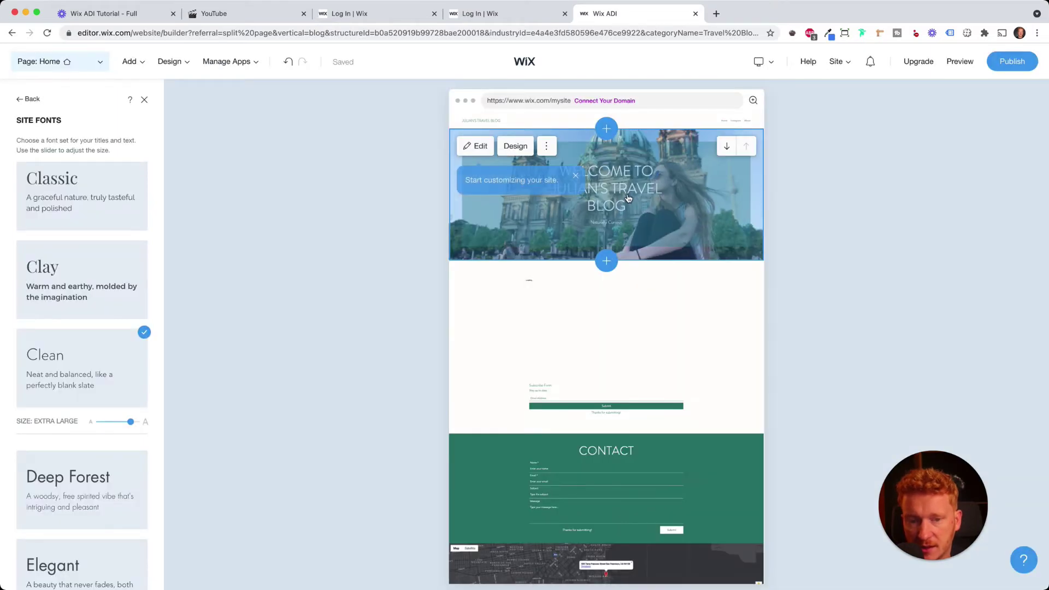
{"action": "left_click", "coordinate": [118, 422]}
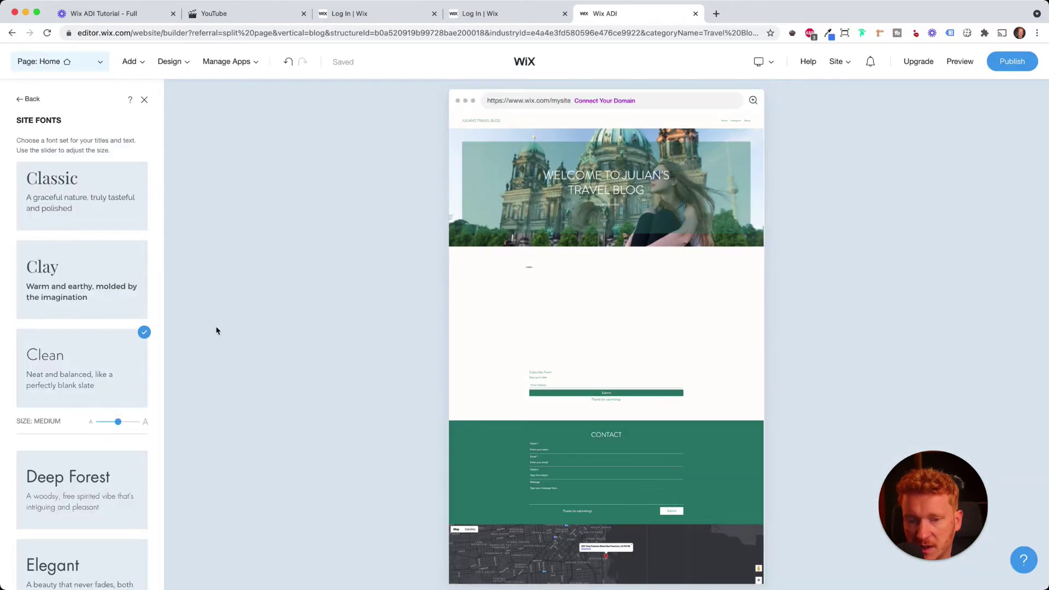
{"action": "left_click", "coordinate": [28, 99]}
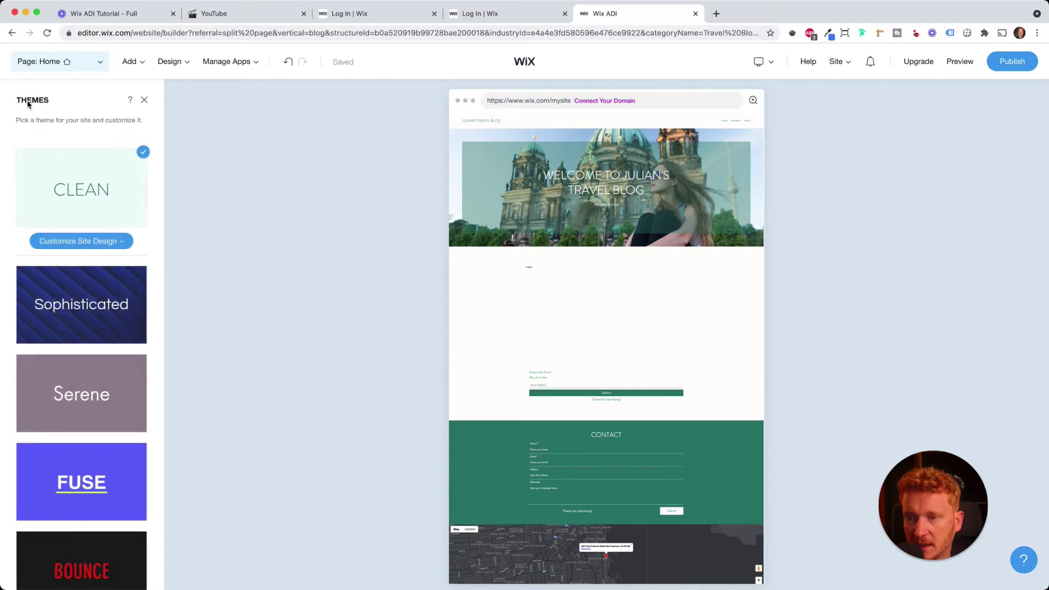
{"action": "left_click", "coordinate": [170, 61]}
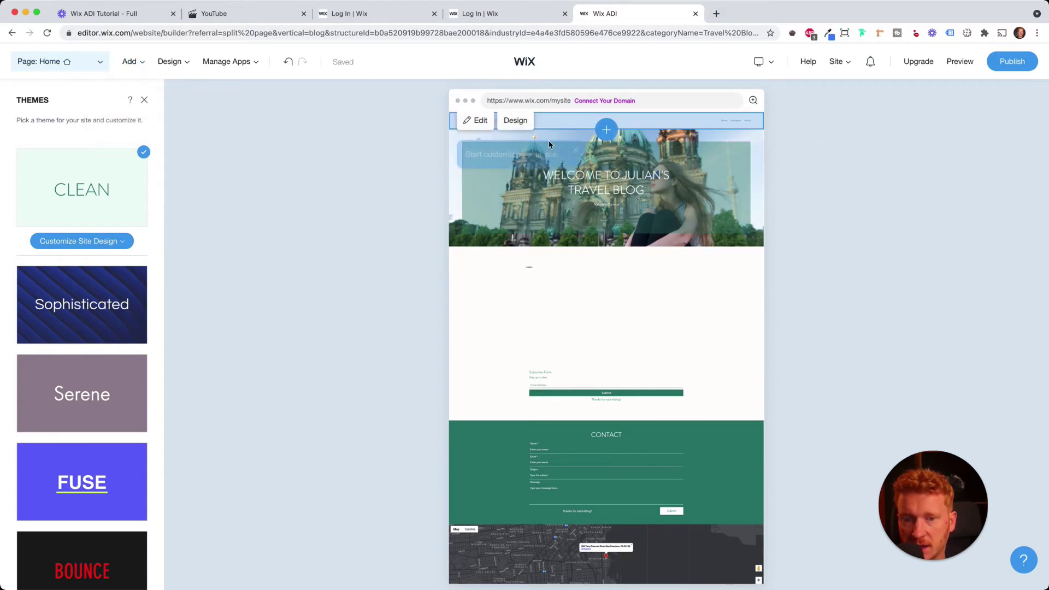
Step: Turn on the Explore button for the welcome hero, checking the Page and Web Address link options without changing them
{"action": "left_click", "coordinate": [471, 143]}
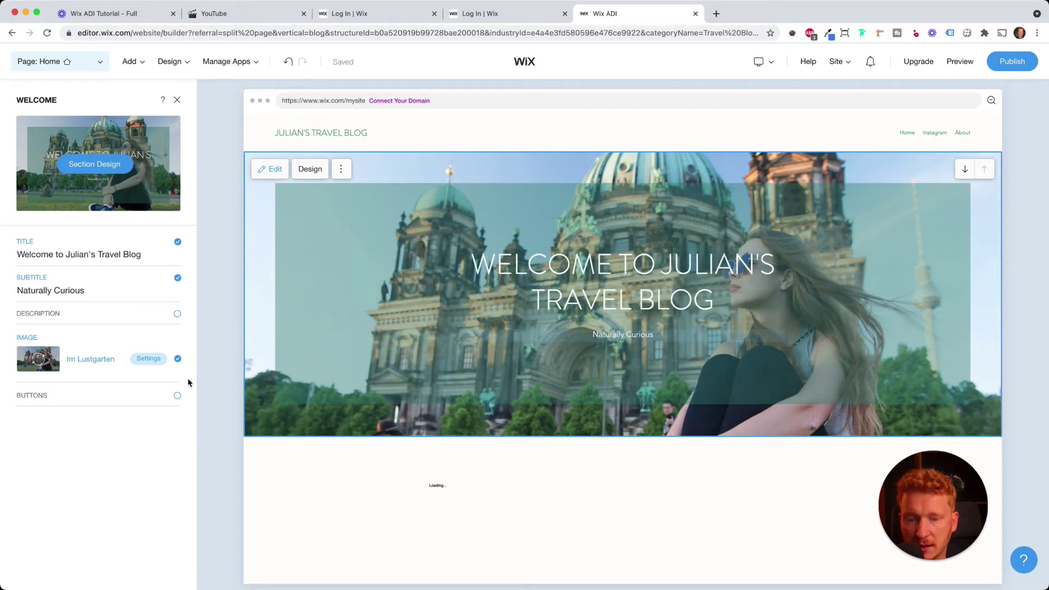
{"action": "left_click", "coordinate": [178, 395]}
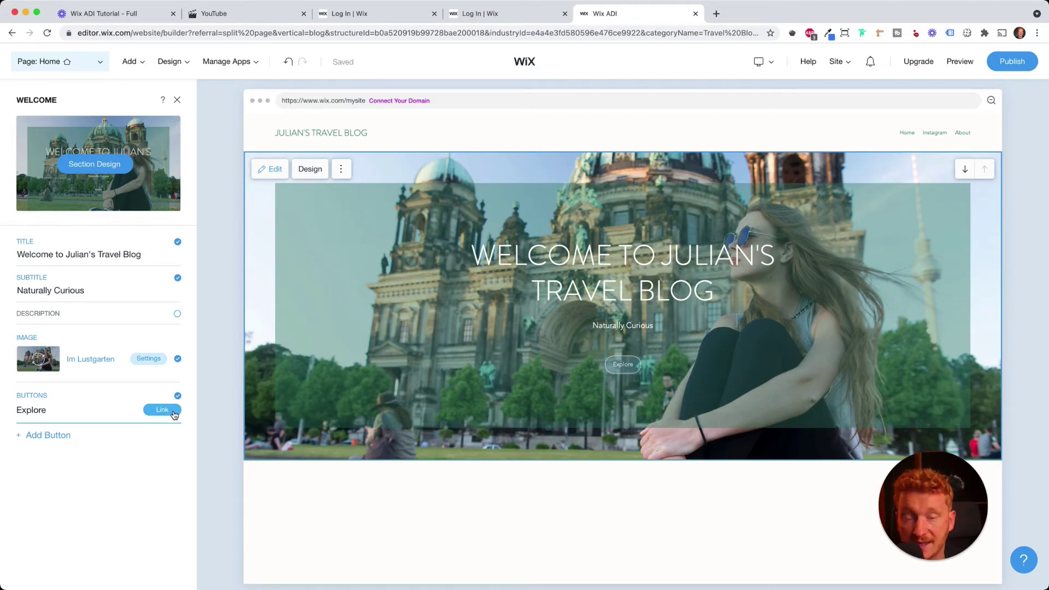
{"action": "left_click", "coordinate": [169, 412]}
{"action": "left_click", "coordinate": [403, 270]}
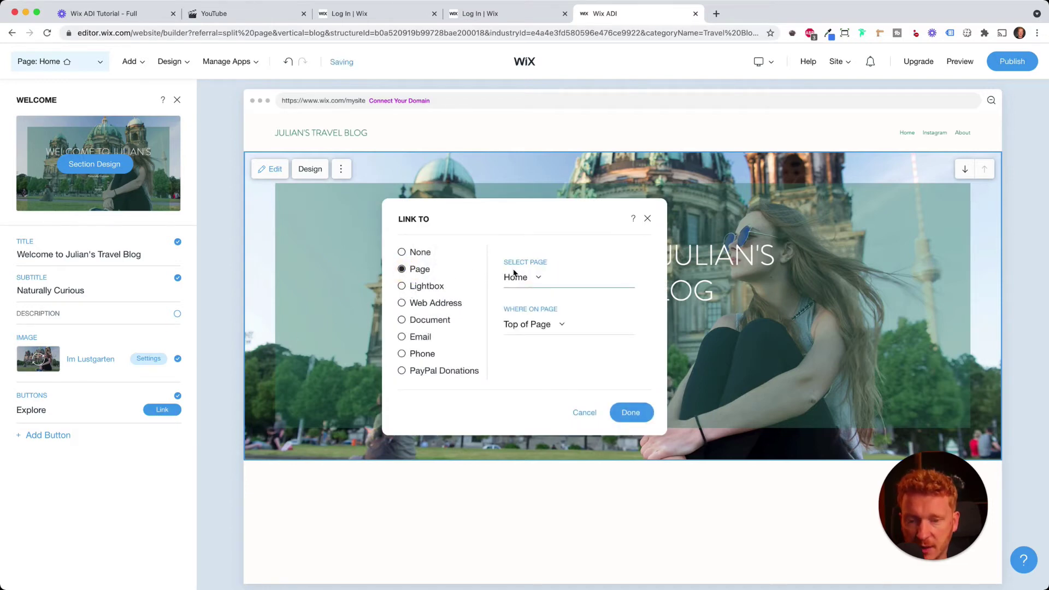
{"action": "left_click", "coordinate": [403, 304]}
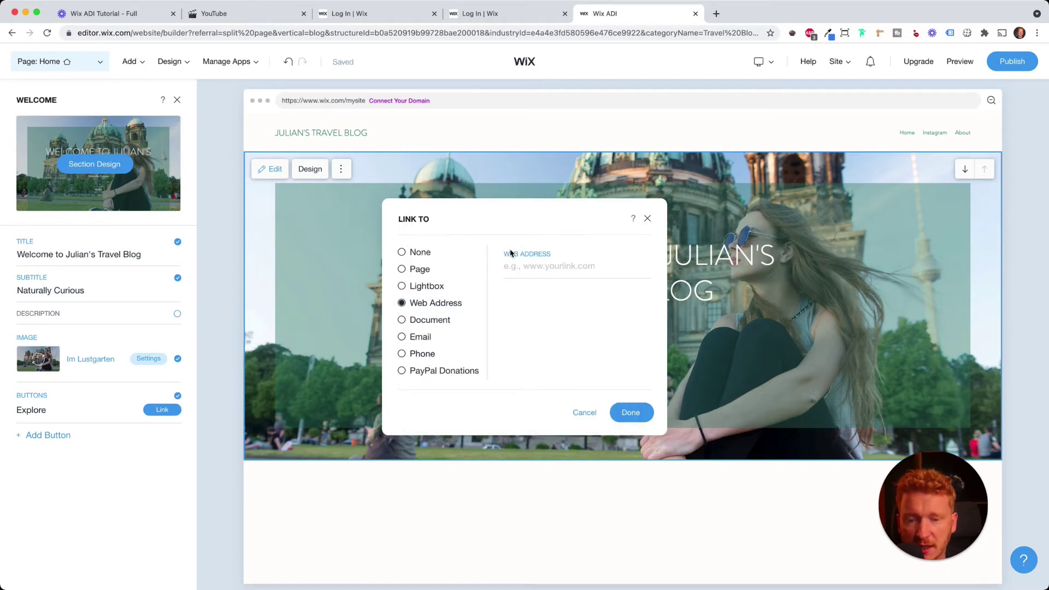
{"action": "left_click", "coordinate": [648, 219]}
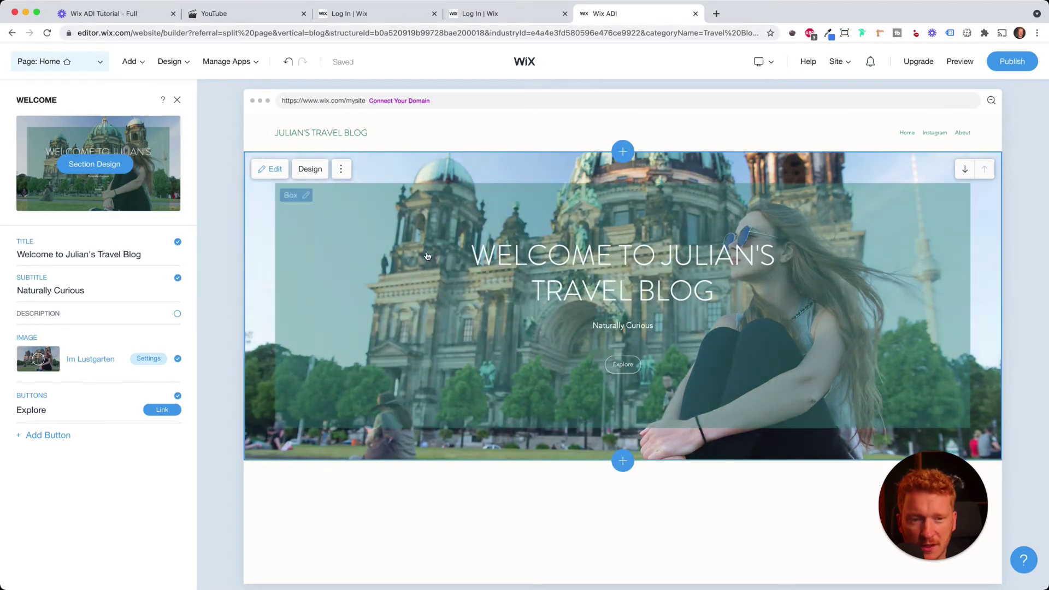
{"action": "scroll", "coordinate": [911, 238], "scroll_direction": "down", "scroll_amount": 1}
{"action": "scroll", "coordinate": [911, 238], "scroll_direction": "down", "scroll_amount": 5}
{"action": "scroll", "coordinate": [635, 327], "scroll_direction": "down", "scroll_amount": 4}
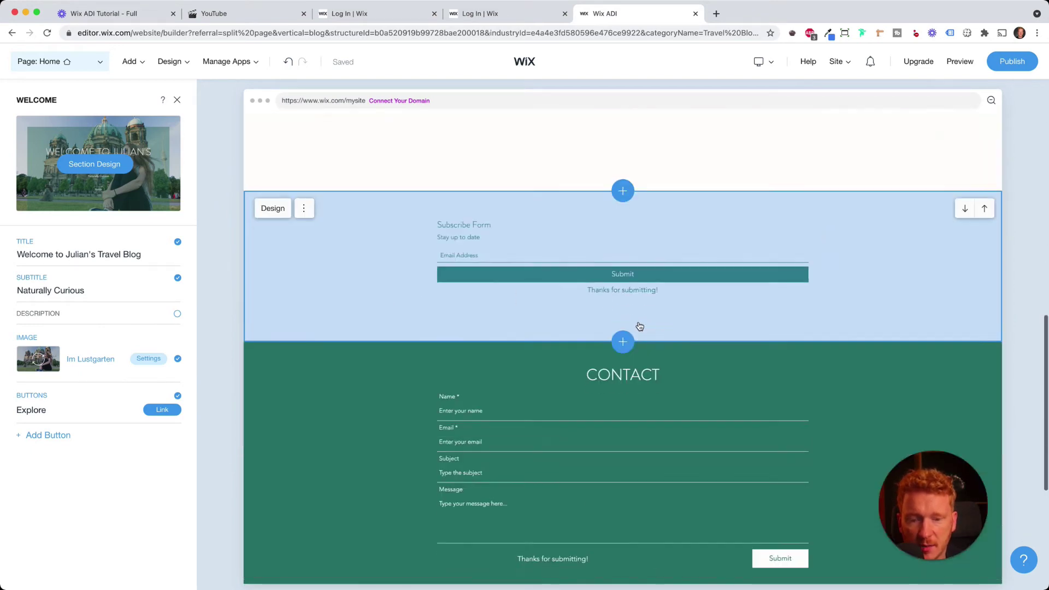
{"action": "scroll", "coordinate": [649, 436], "scroll_direction": "down", "scroll_amount": 2}
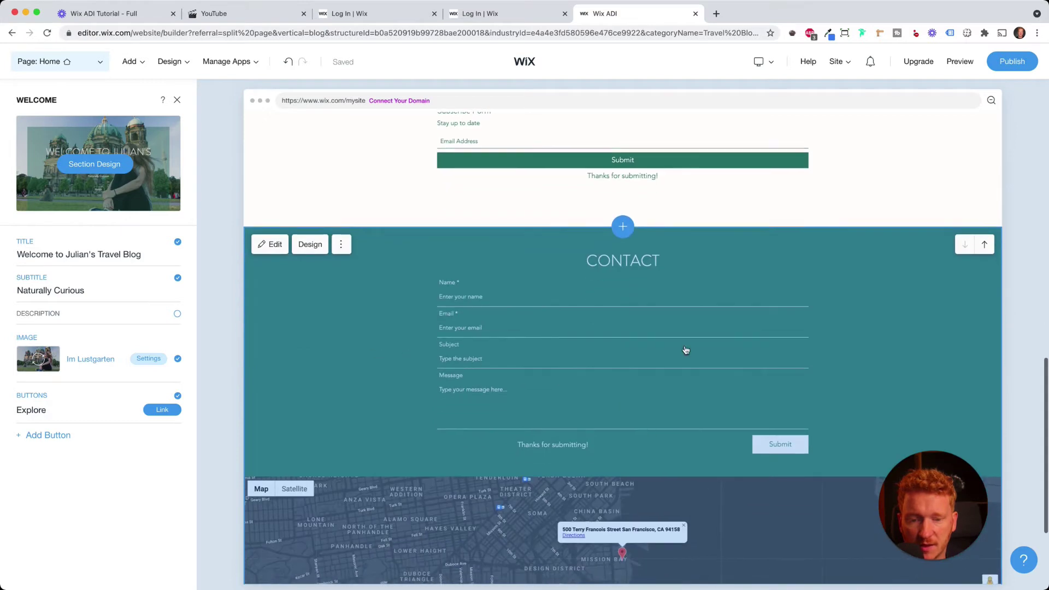
{"action": "scroll", "coordinate": [759, 350], "scroll_direction": "up", "scroll_amount": 5}
{"action": "scroll", "coordinate": [759, 351], "scroll_direction": "down", "scroll_amount": 3}
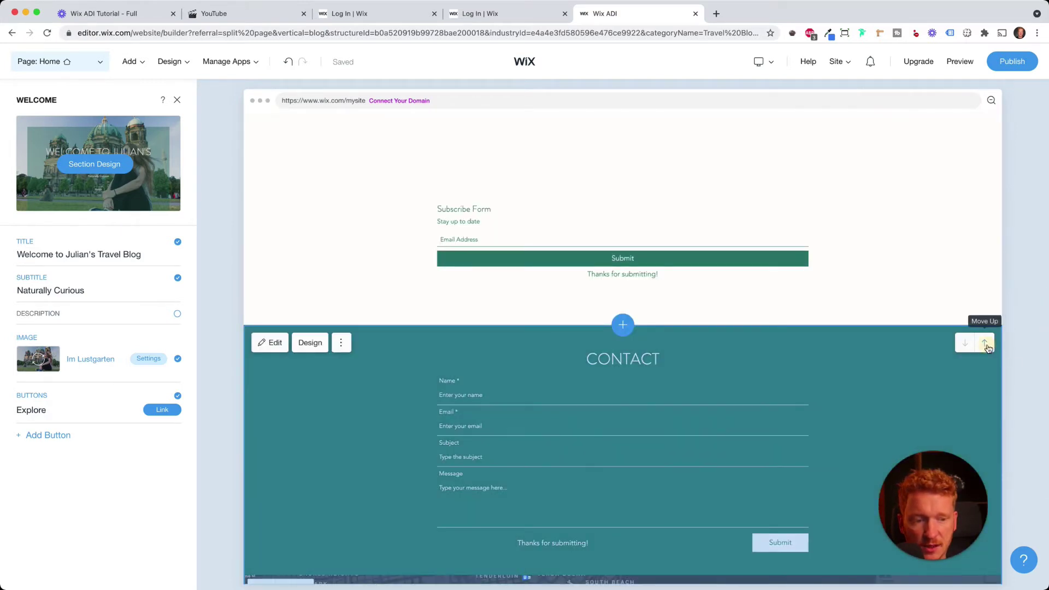
{"action": "left_click", "coordinate": [985, 343]}
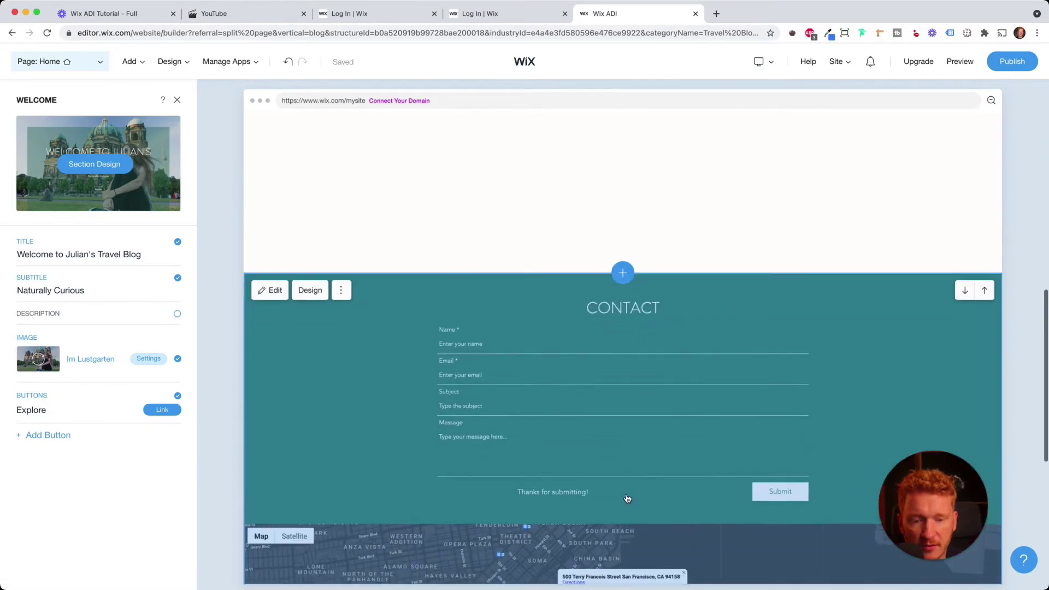
{"action": "scroll", "coordinate": [628, 499], "scroll_direction": "down", "scroll_amount": 5}
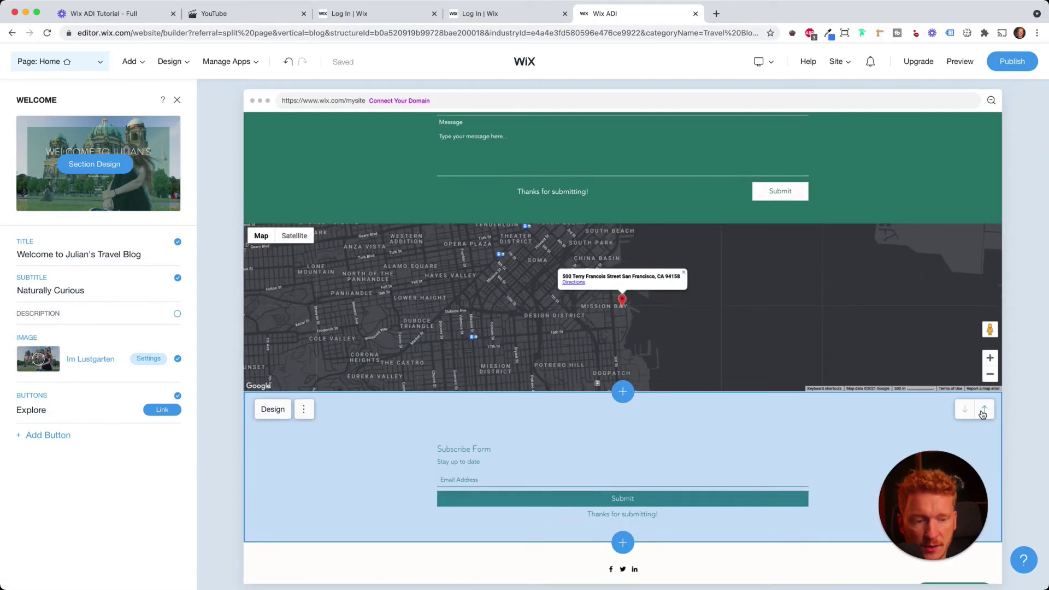
{"action": "left_click", "coordinate": [984, 411]}
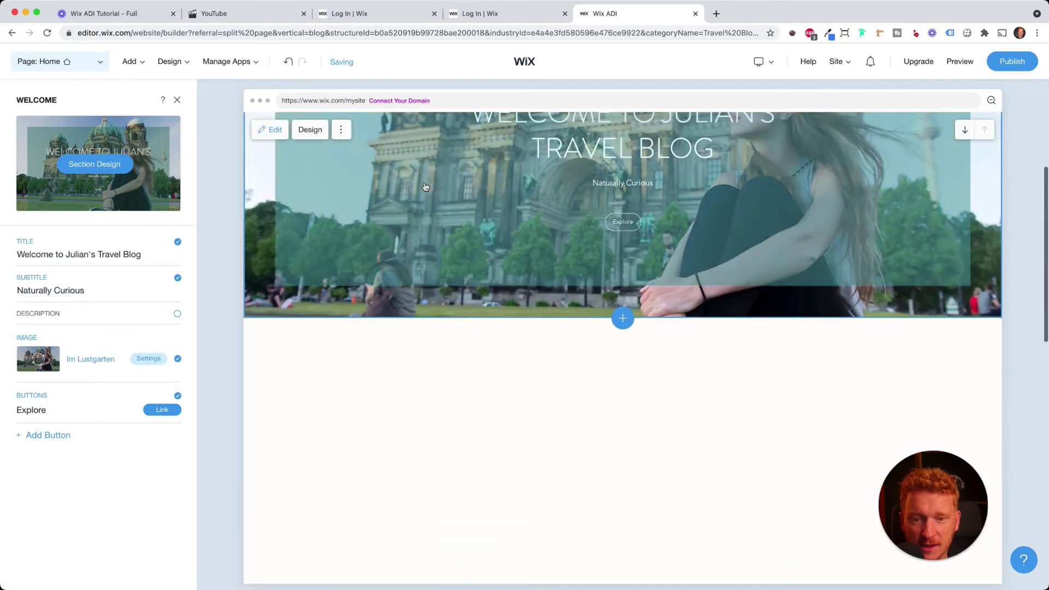
Step: Add a section below the hero, comparing Text, Image, Video and Blog Feed layouts before choosing Text
{"action": "scroll", "coordinate": [762, 241], "scroll_direction": "up", "scroll_amount": 3}
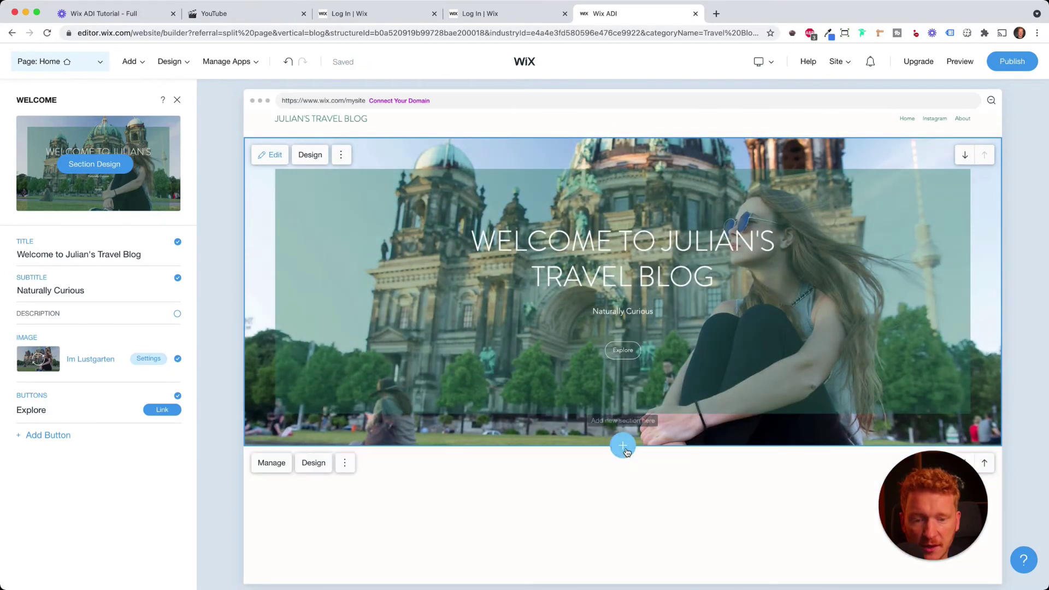
{"action": "left_click", "coordinate": [623, 446]}
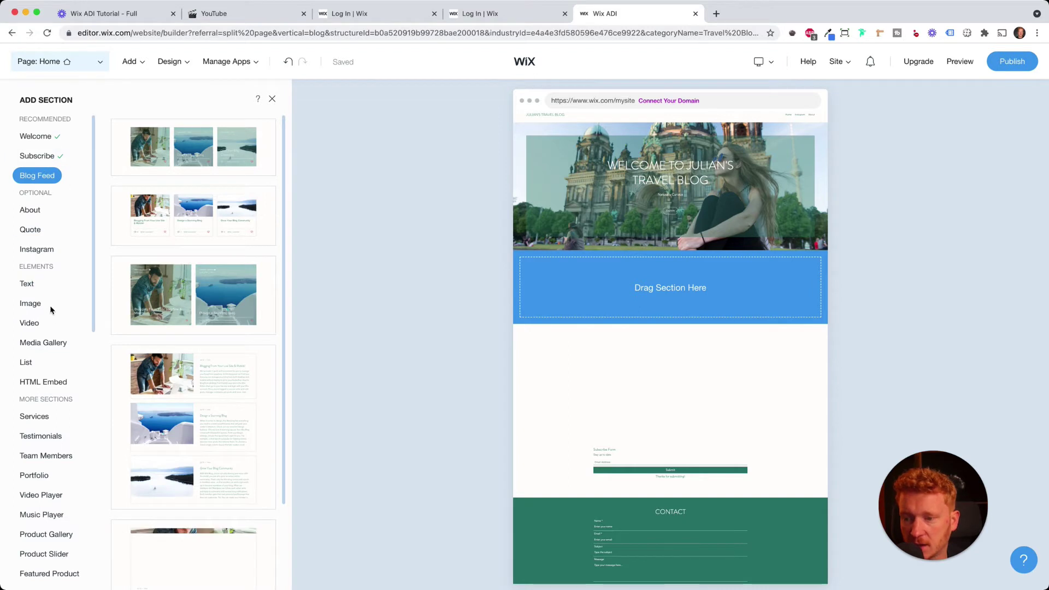
{"action": "left_click", "coordinate": [30, 284]}
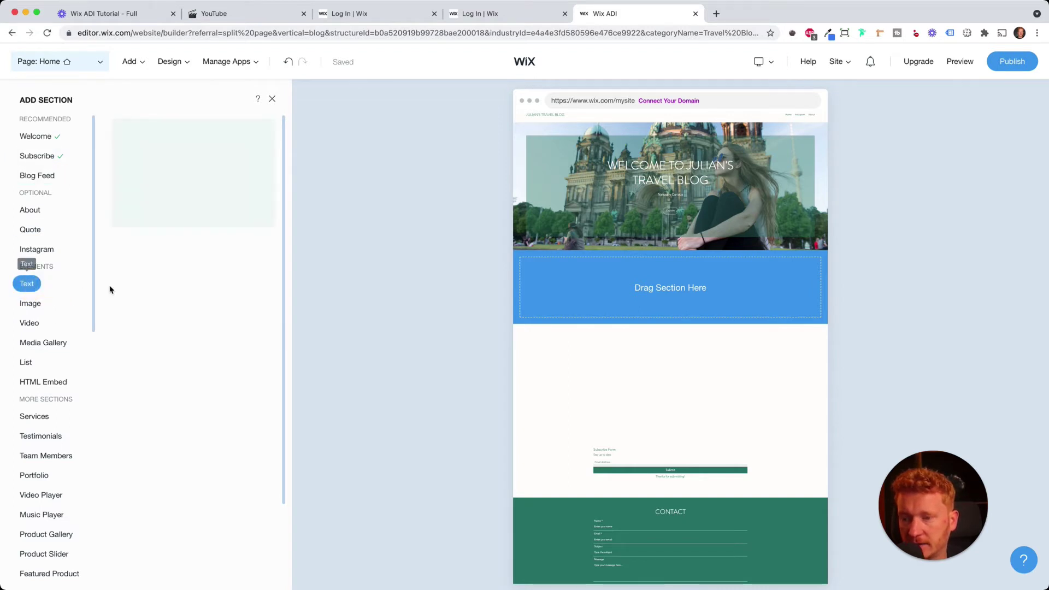
{"action": "left_click", "coordinate": [30, 304]}
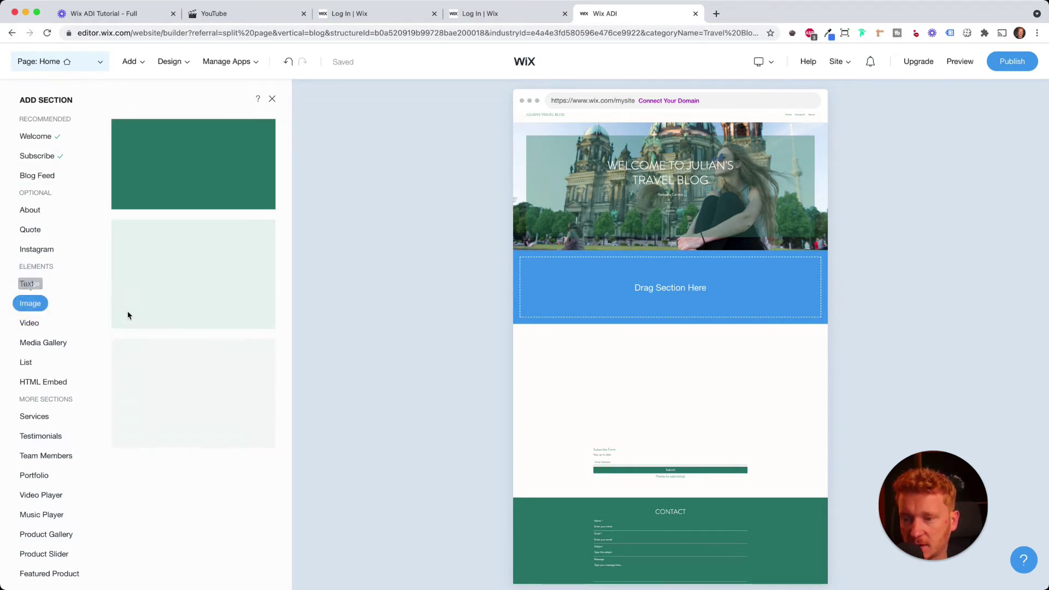
{"action": "left_click", "coordinate": [30, 323]}
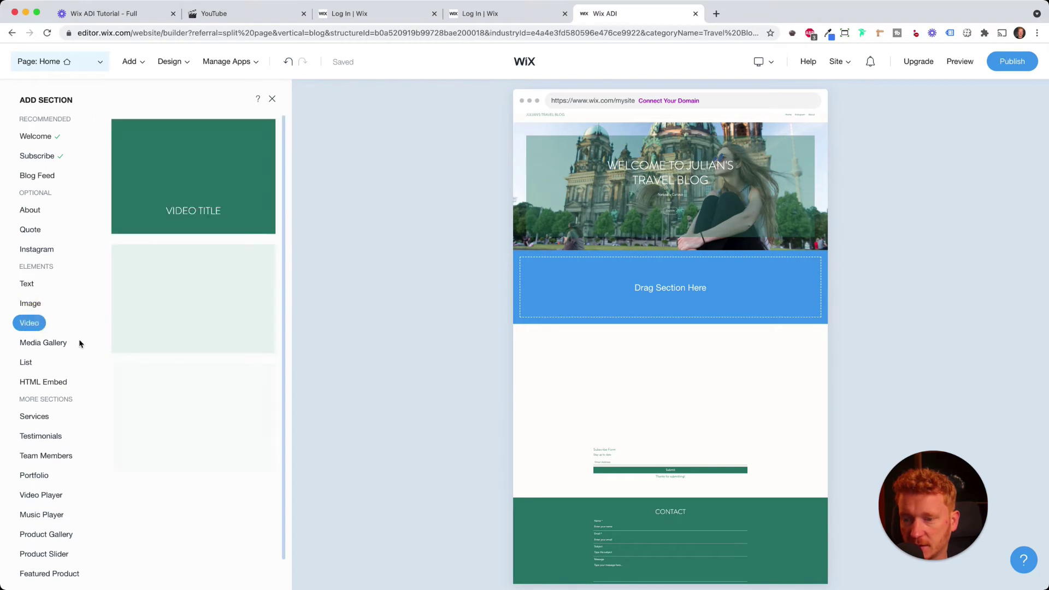
{"action": "scroll", "coordinate": [51, 359], "scroll_direction": "down", "scroll_amount": 2}
{"action": "scroll", "coordinate": [51, 359], "scroll_direction": "up", "scroll_amount": 2}
{"action": "left_click", "coordinate": [37, 176]}
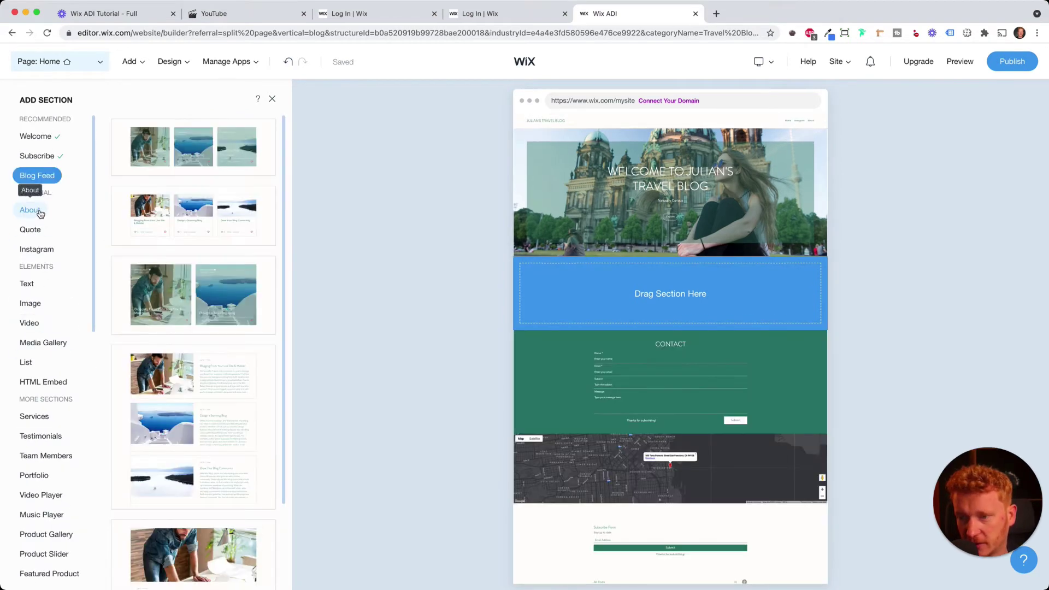
{"action": "left_click", "coordinate": [27, 284]}
Step: Add a plain text layout above Contact and enable its Subtitle and Read More button
{"action": "left_click", "coordinate": [193, 207]}
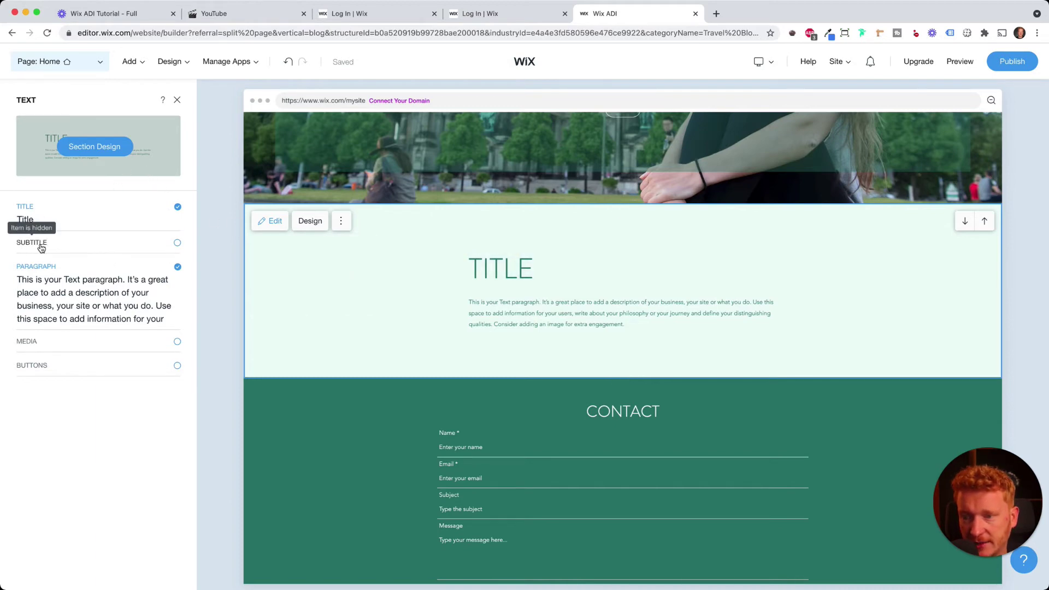
{"action": "left_click", "coordinate": [91, 249]}
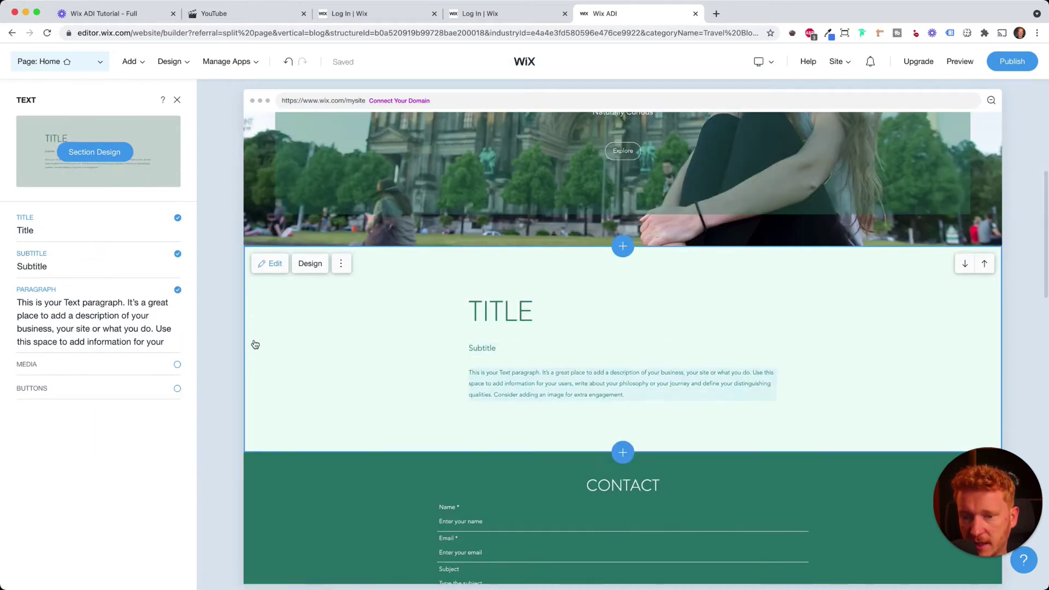
{"action": "left_click", "coordinate": [177, 389]}
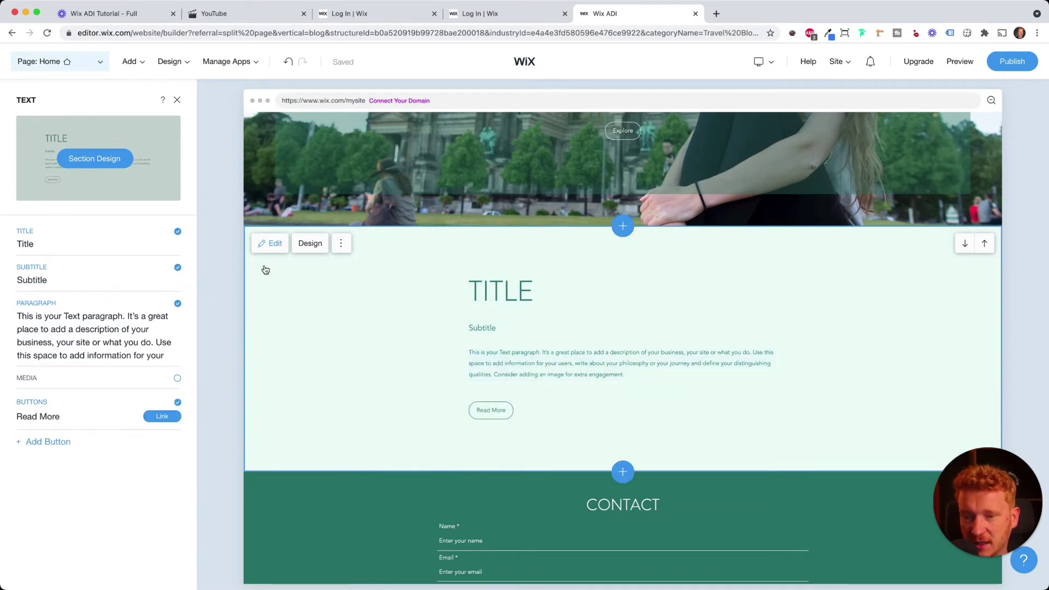
Step: Switch the text section's design from a centred layout to the bridge-photo layout
{"action": "left_click", "coordinate": [310, 244]}
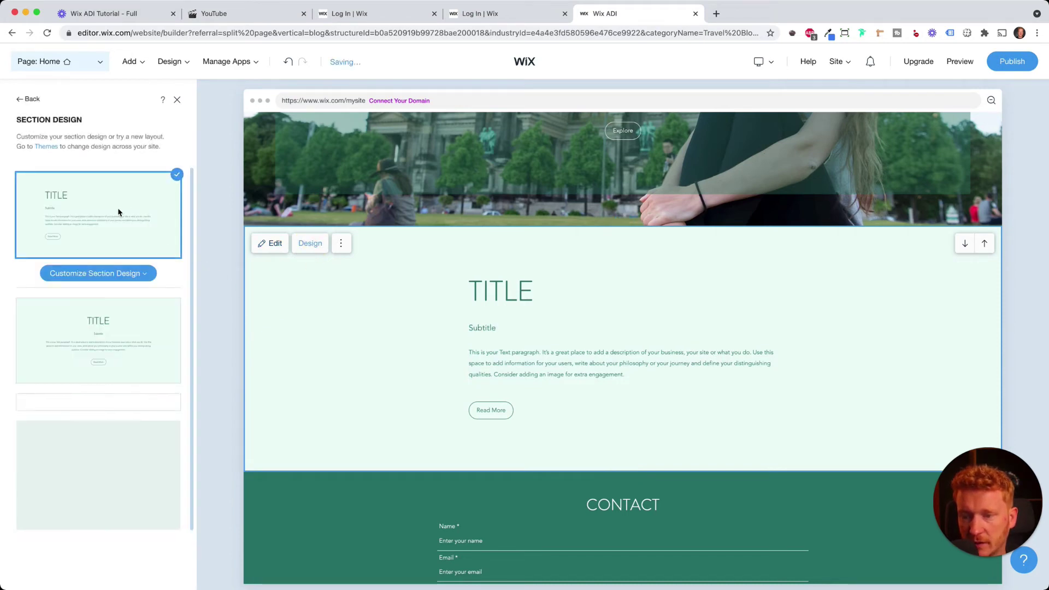
{"action": "left_click", "coordinate": [138, 328]}
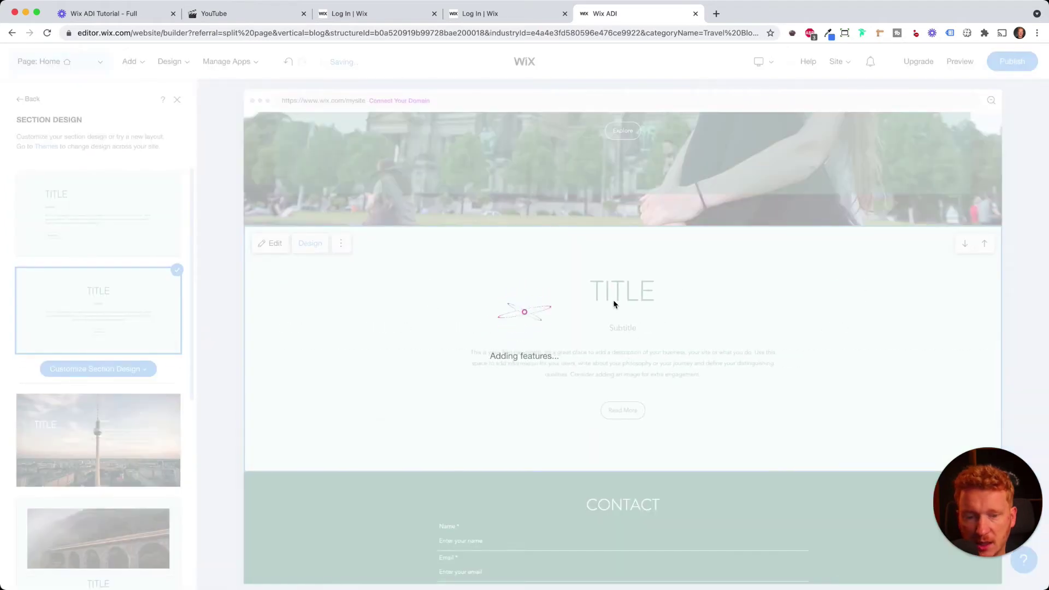
{"action": "scroll", "coordinate": [130, 387], "scroll_direction": "down", "scroll_amount": 3}
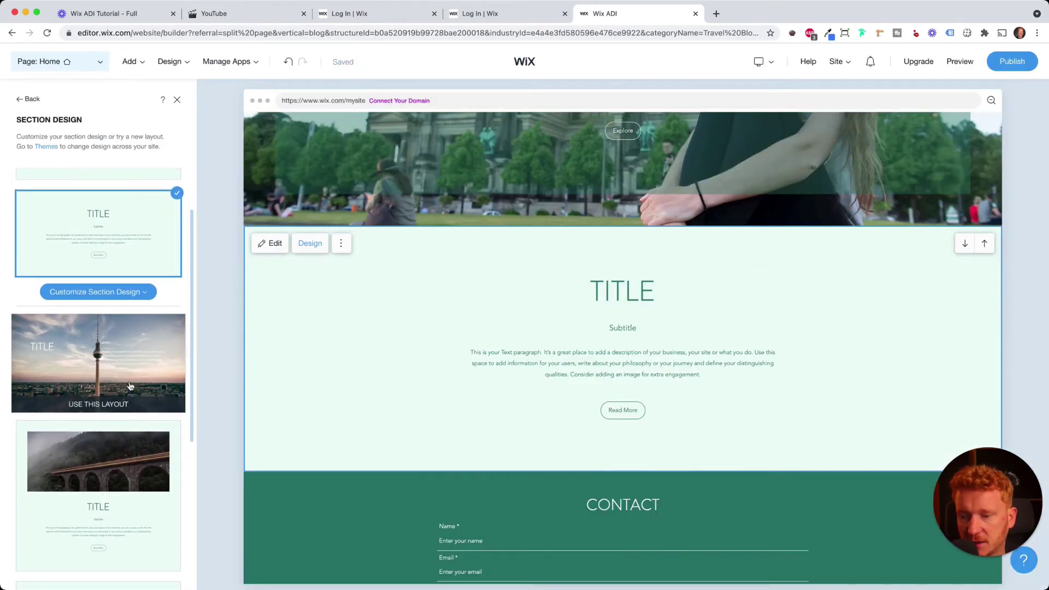
{"action": "scroll", "coordinate": [142, 366], "scroll_direction": "down", "scroll_amount": 4}
{"action": "left_click", "coordinate": [145, 360]}
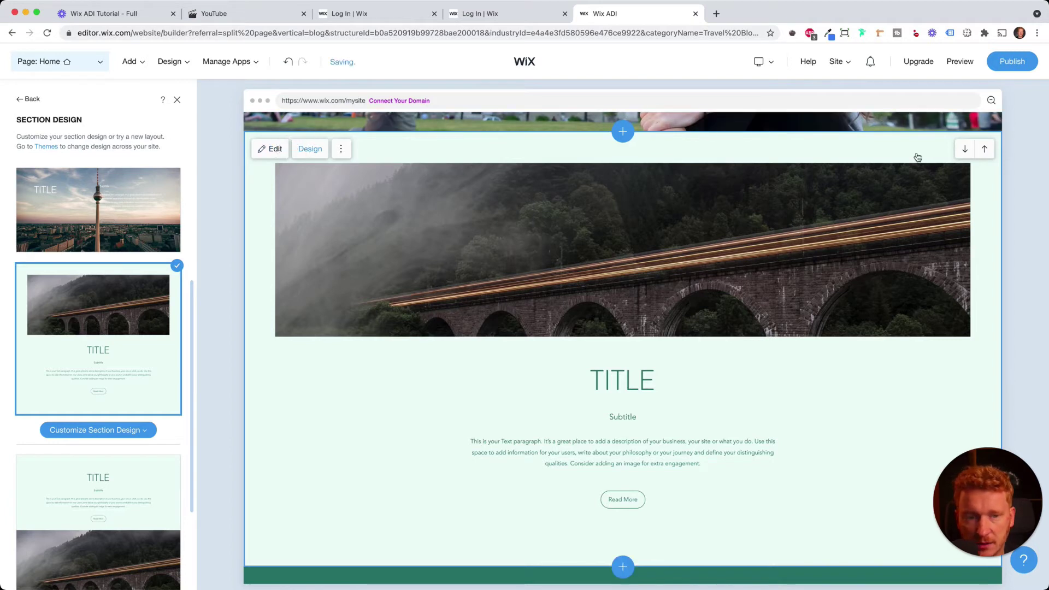
Step: Delete the viaduct-photo Text section from the homepage and confirm the deletion
{"action": "left_click", "coordinate": [333, 149]}
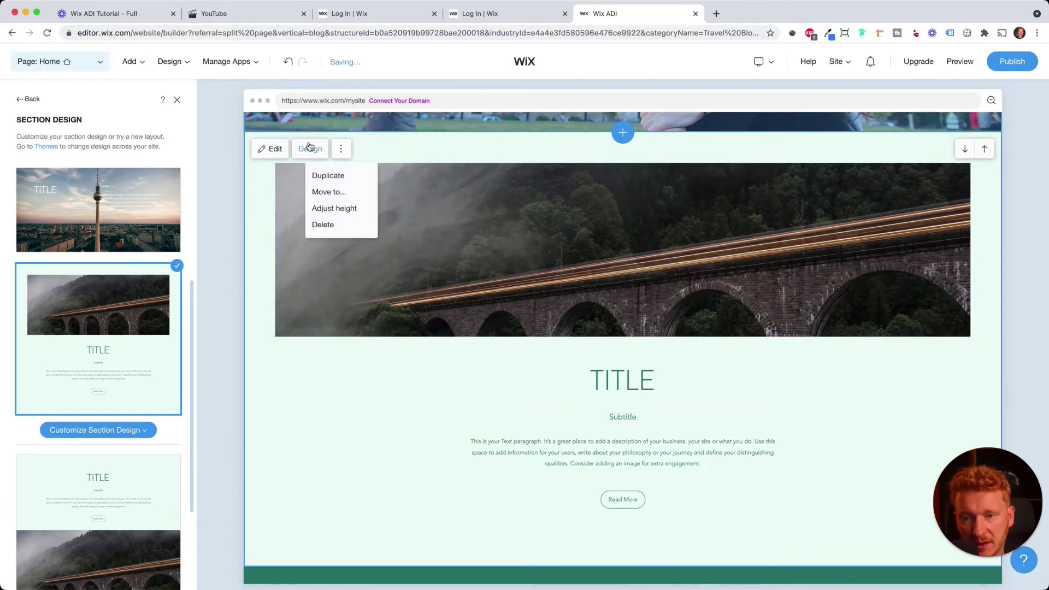
{"action": "left_click", "coordinate": [345, 150]}
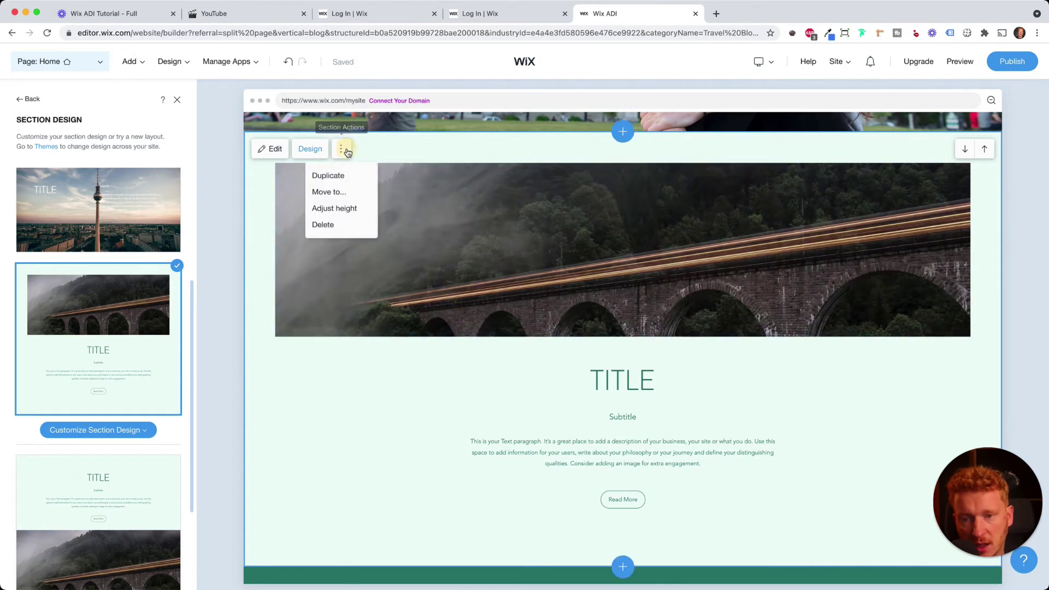
{"action": "left_click", "coordinate": [322, 225]}
{"action": "left_click", "coordinate": [535, 383]}
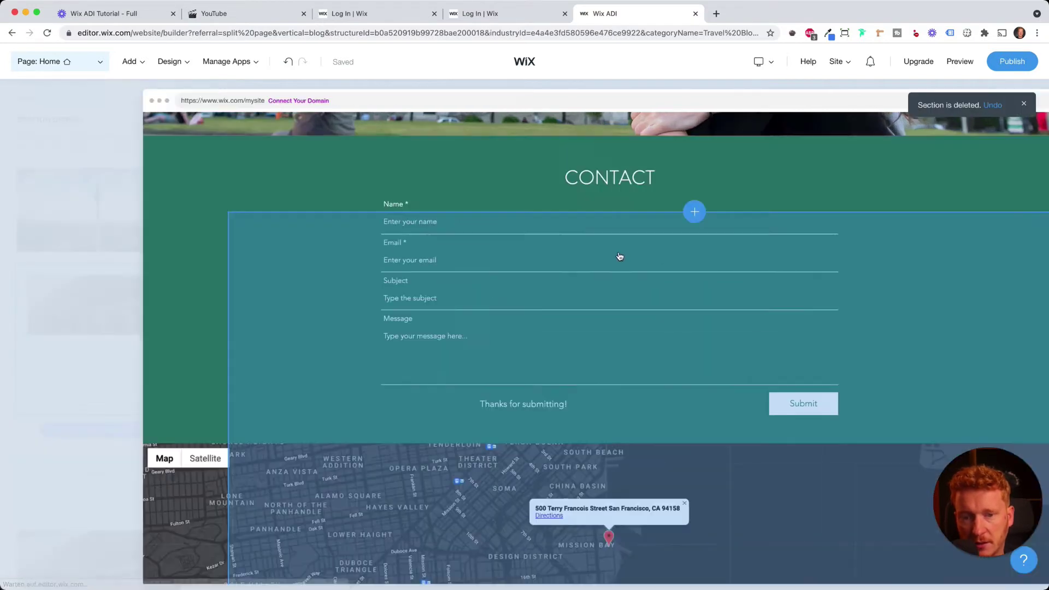
{"action": "scroll", "coordinate": [619, 257], "scroll_direction": "up", "scroll_amount": 3}
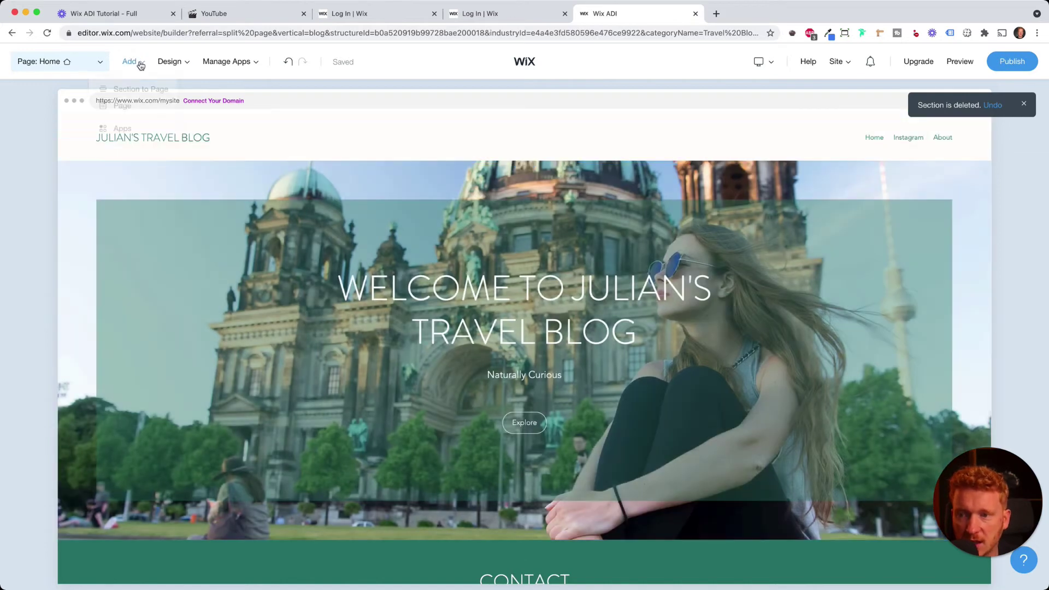
Step: Open the site's page list, look over the Instagram page, then switch to the About page
{"action": "left_click", "coordinate": [140, 64]}
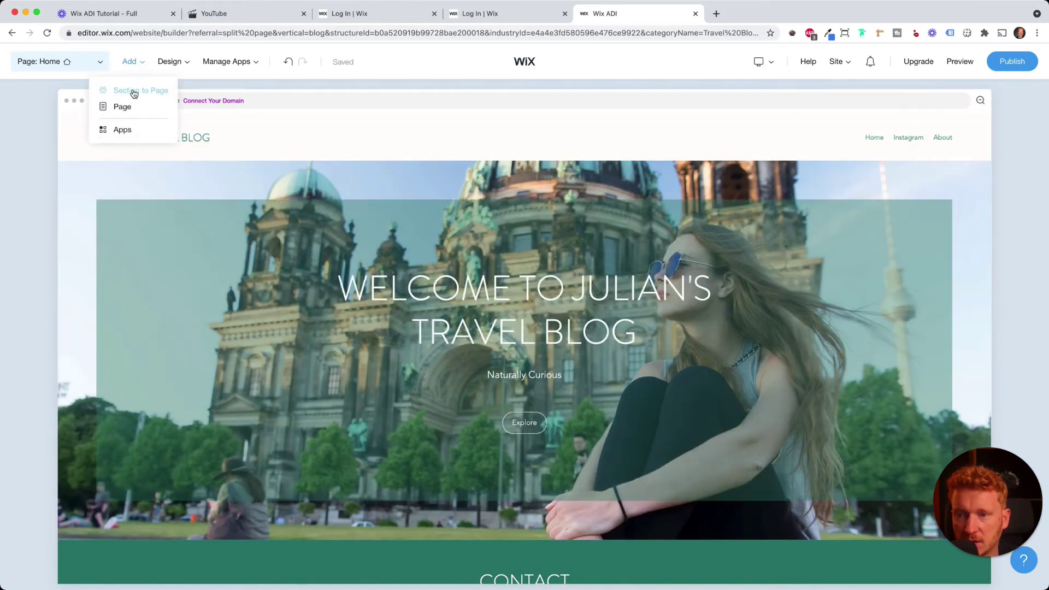
{"action": "left_click", "coordinate": [100, 62]}
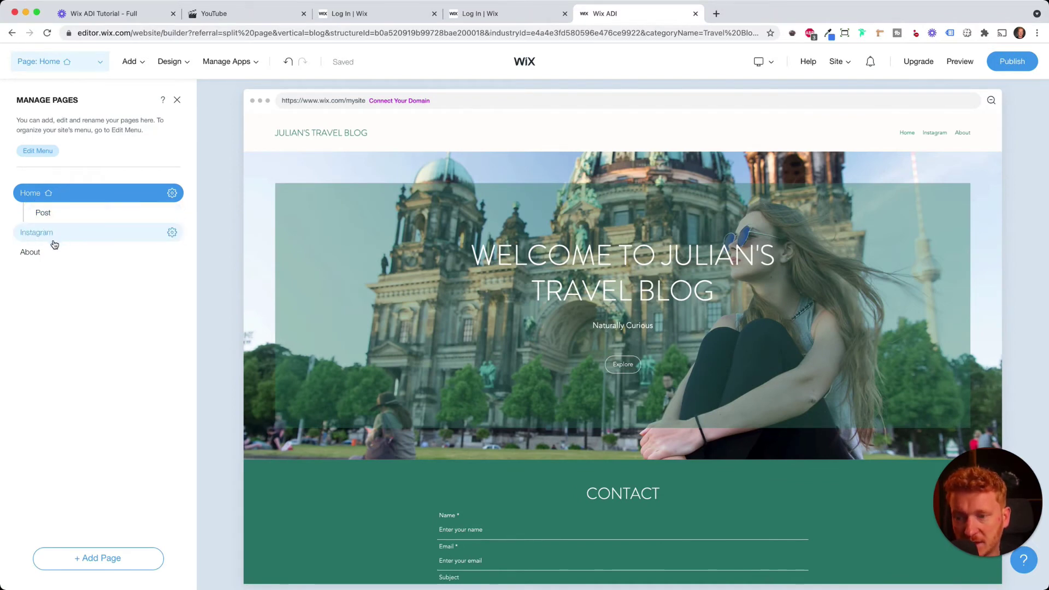
{"action": "left_click", "coordinate": [86, 238]}
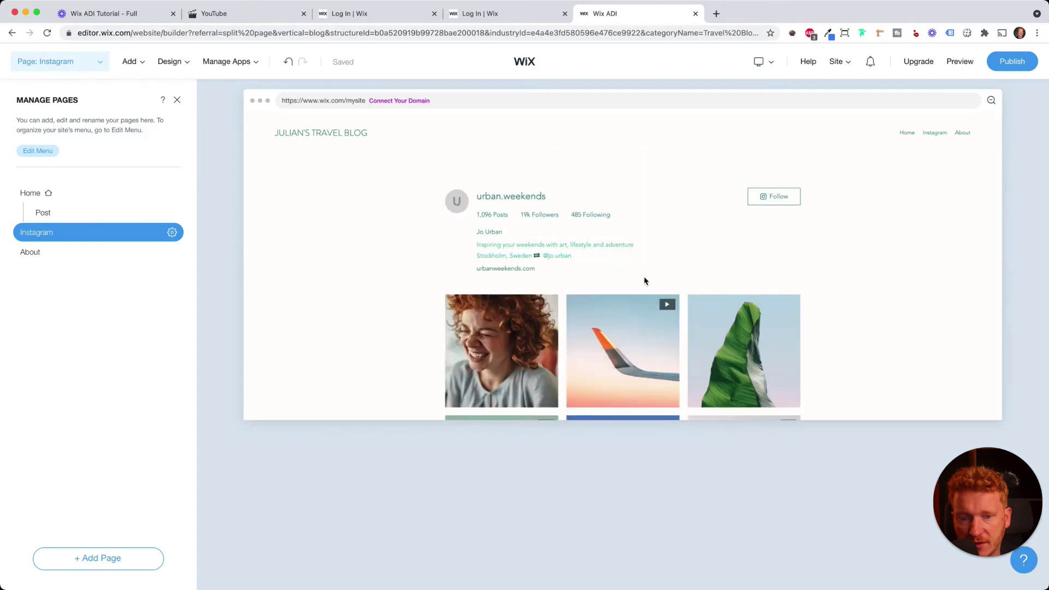
{"action": "scroll", "coordinate": [688, 268], "scroll_direction": "down", "scroll_amount": 4}
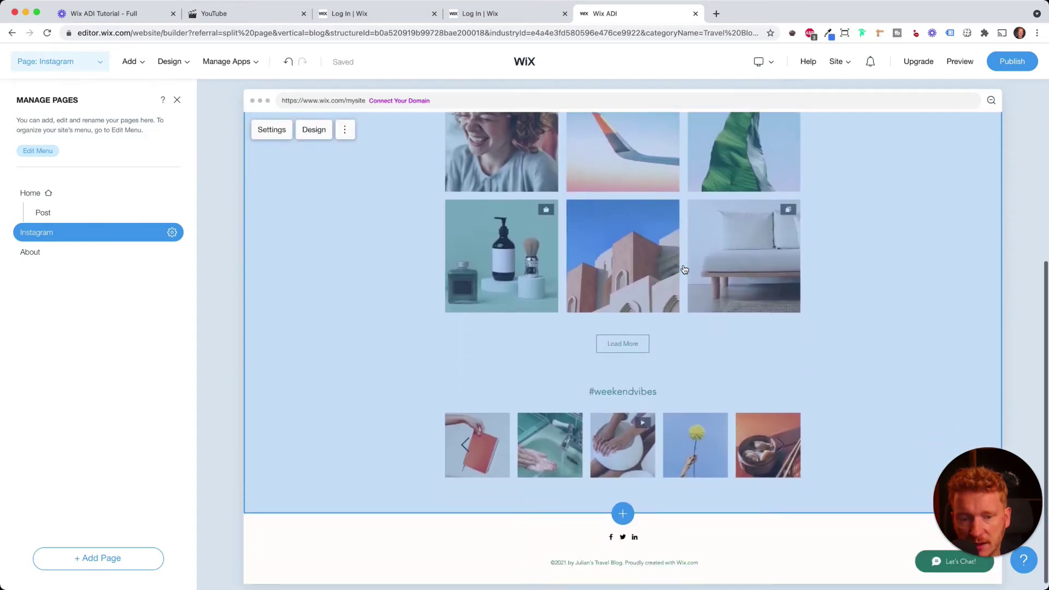
{"action": "scroll", "coordinate": [383, 208], "scroll_direction": "up", "scroll_amount": 5}
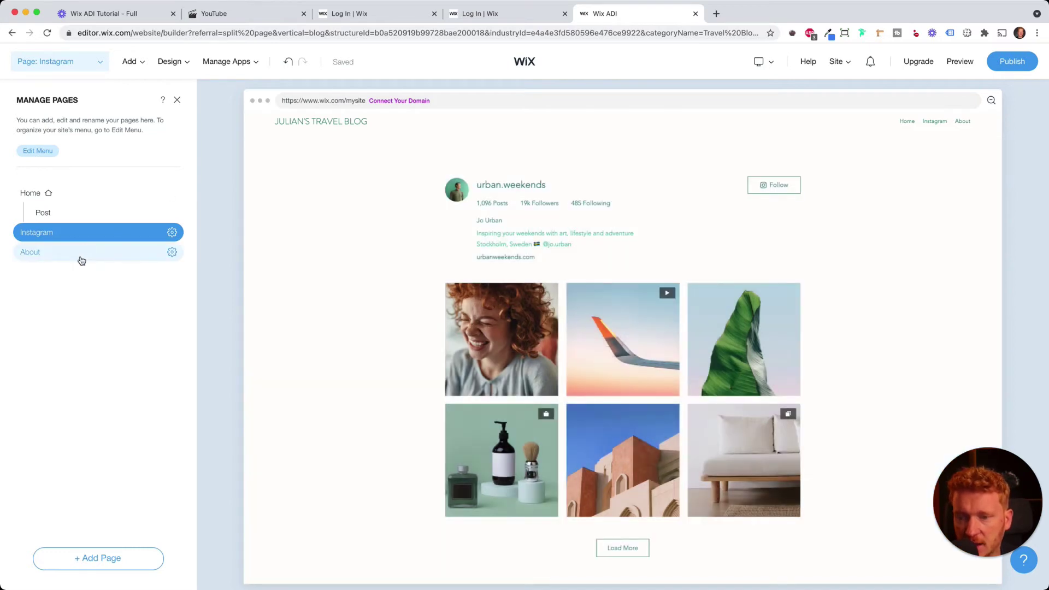
{"action": "left_click", "coordinate": [81, 260]}
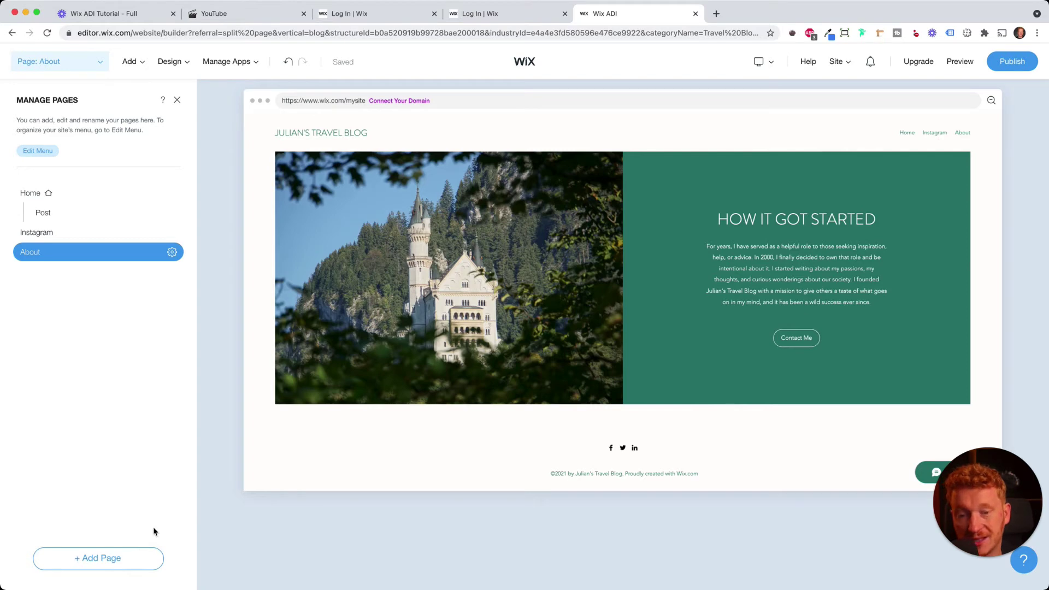
Step: Move About above Instagram in the site menu, then go back to editing the Home page
{"action": "left_click", "coordinate": [42, 156]}
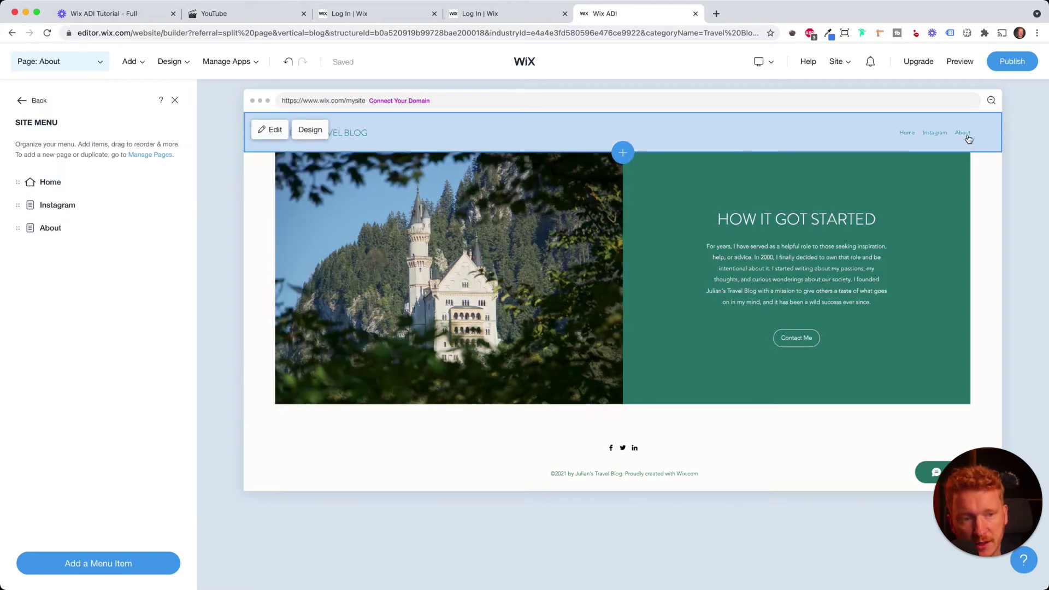
{"action": "left_click", "coordinate": [18, 203]}
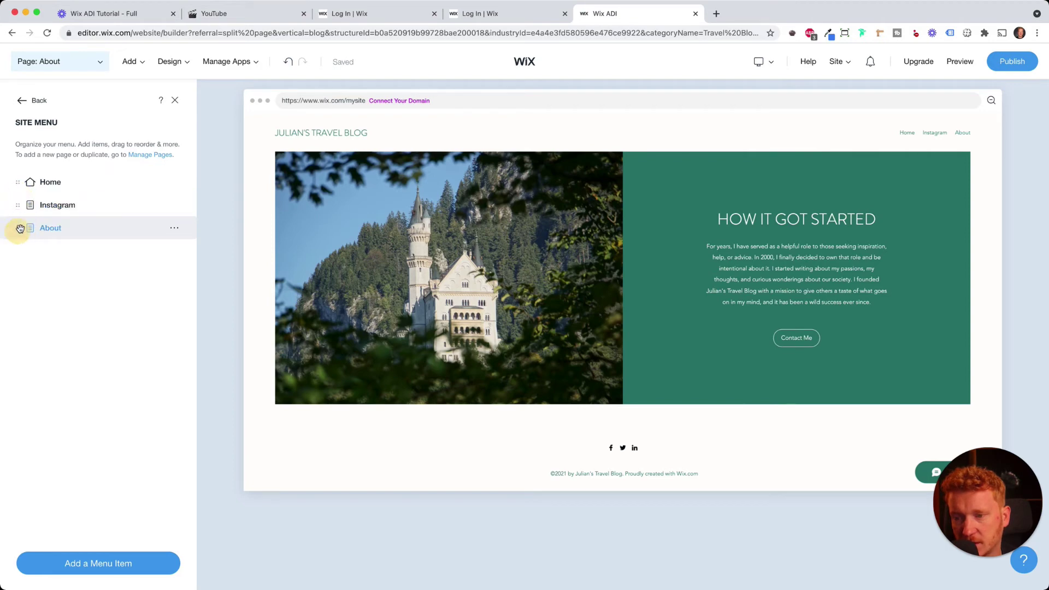
{"action": "left_click_drag", "start_coordinate": [17, 228], "coordinate": [21, 202]}
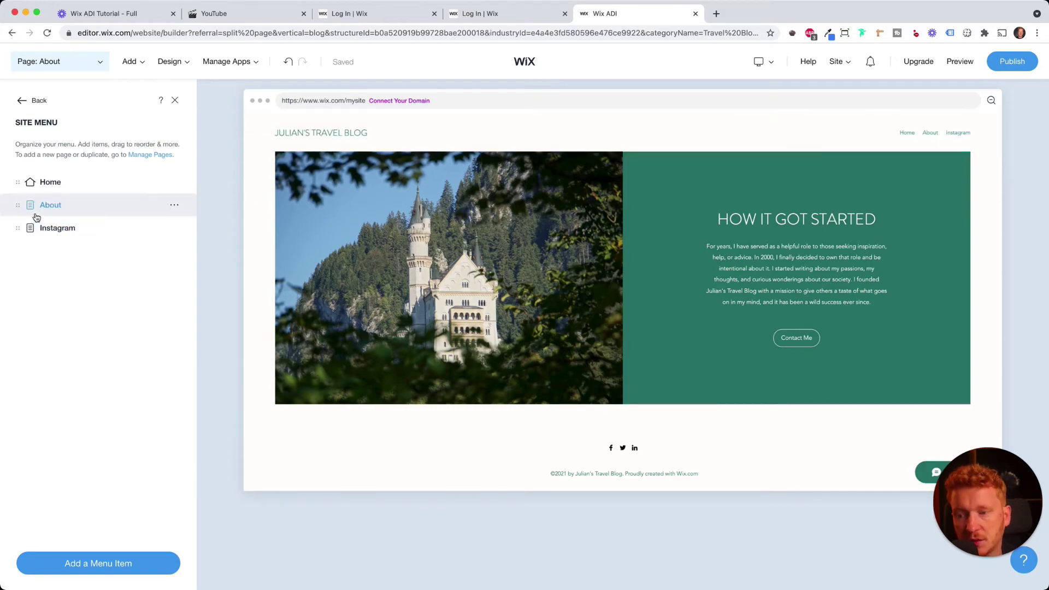
{"action": "left_click", "coordinate": [23, 103]}
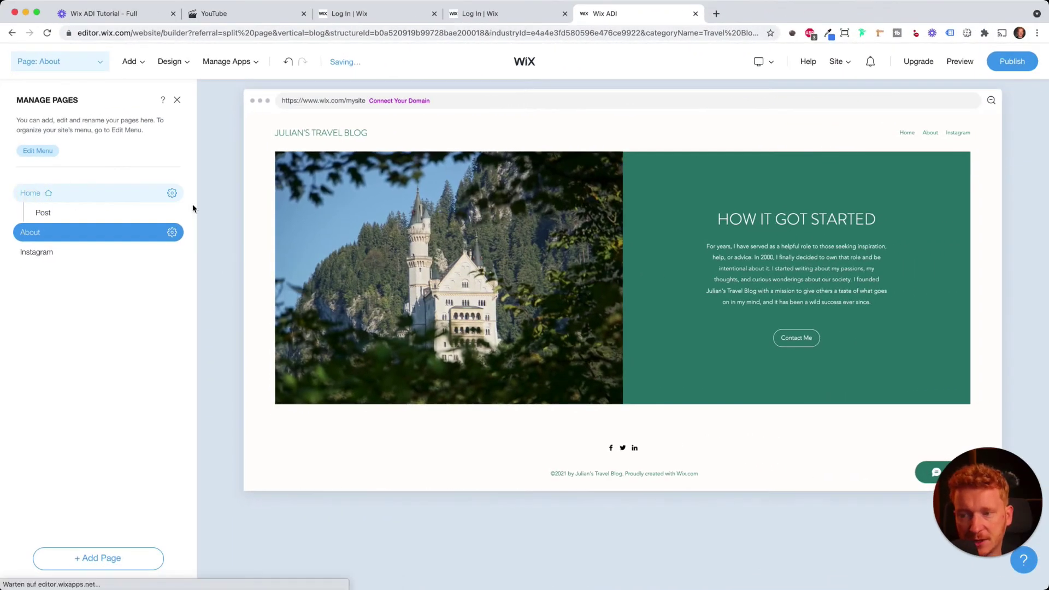
{"action": "left_click", "coordinate": [33, 202]}
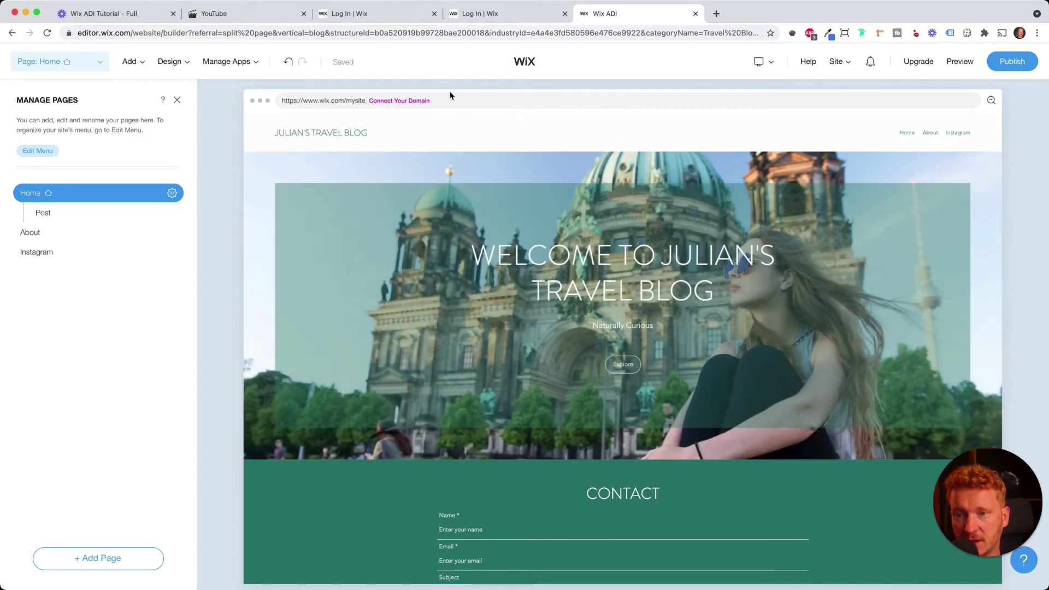
Step: Open the Blog dashboard from Manage Apps to see the three published sample posts
{"action": "mouse_move", "coordinate": [242, 67]}
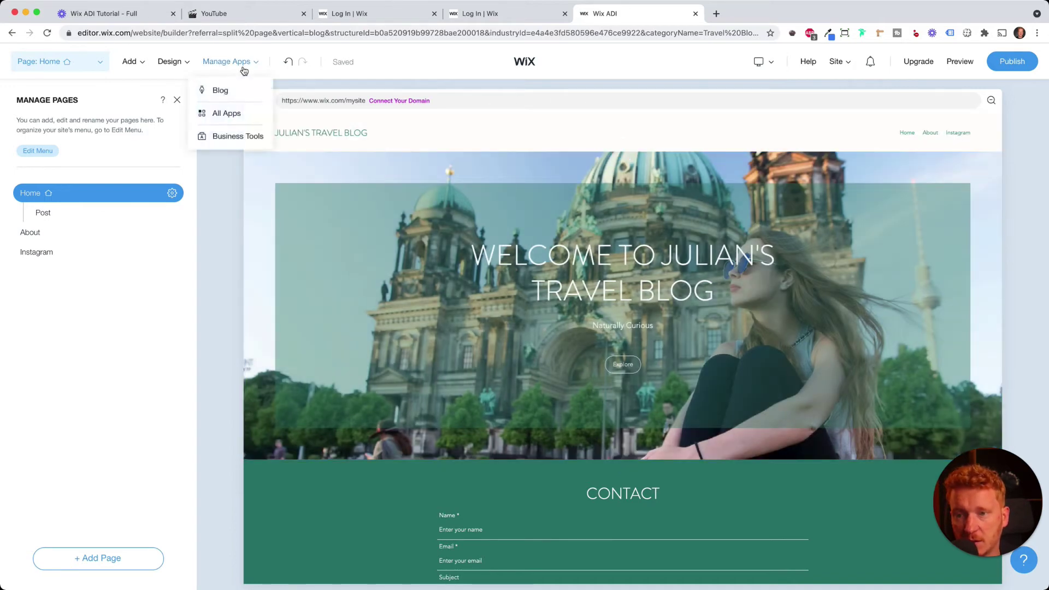
{"action": "left_click", "coordinate": [221, 91]}
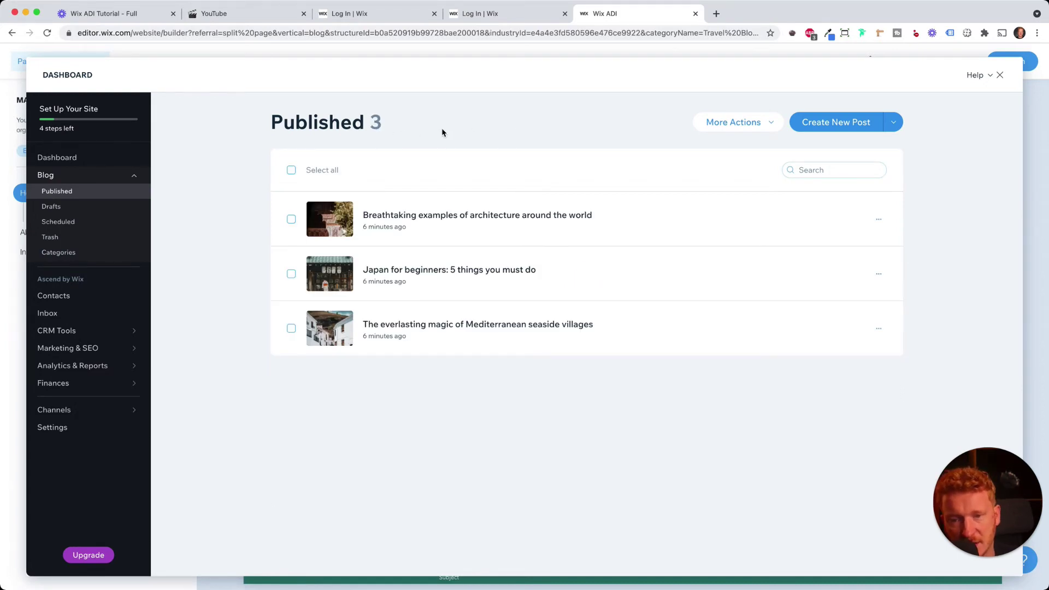
Step: Start a new blog post titled 'The Top 10 Vegan Restaurants in Rome'
{"action": "left_click", "coordinate": [818, 125]}
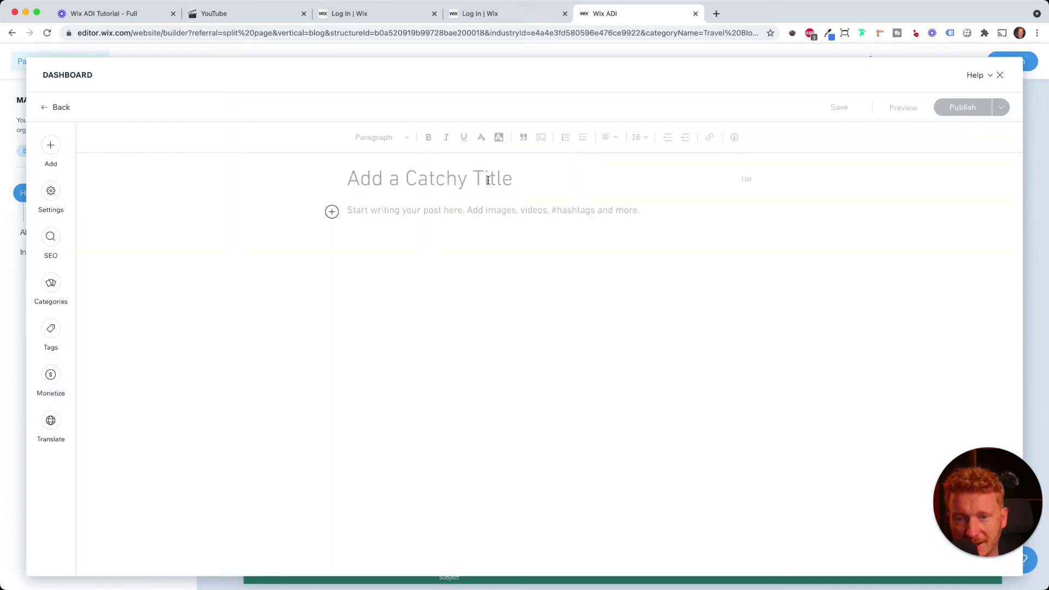
{"action": "type", "text": "The Top 10 Restaurants in Rome"}
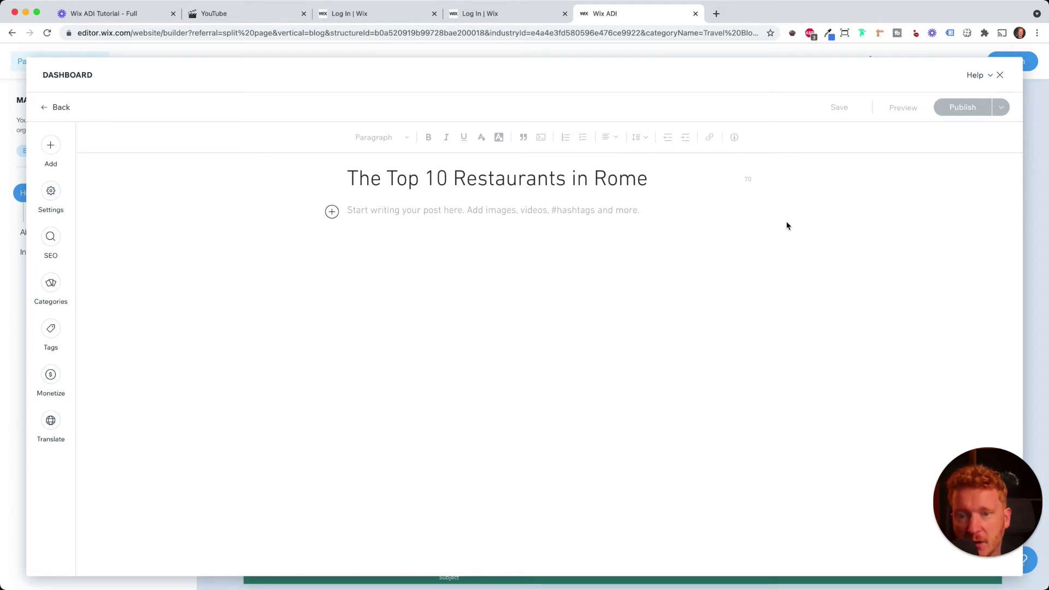
{"action": "left_click", "coordinate": [417, 178]}
{"action": "left_click", "coordinate": [448, 178]}
{"action": "type", "text": "Vegan"}
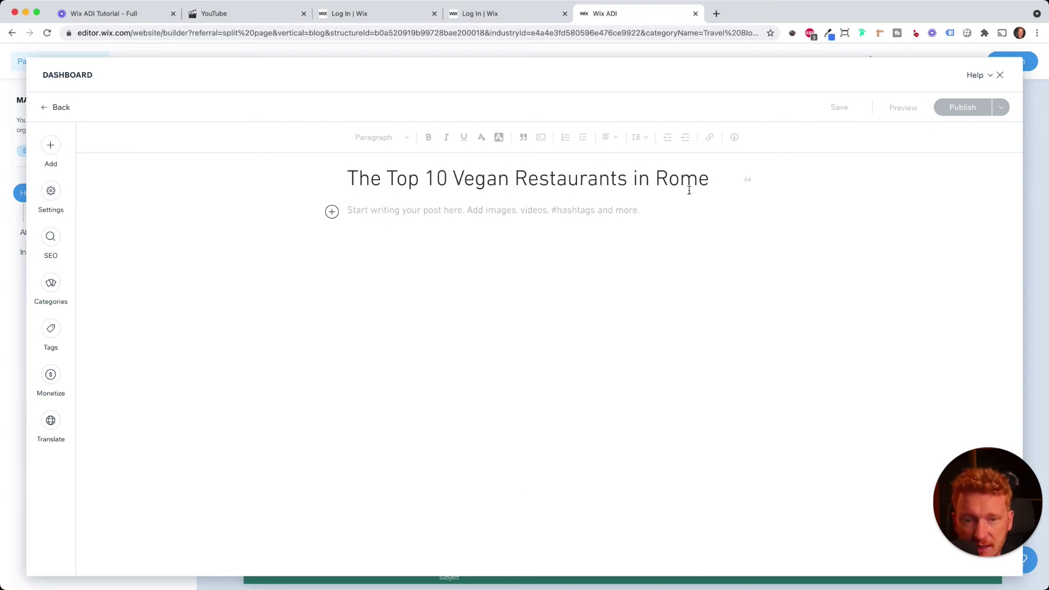
Step: Write a first body paragraph beginning 'This first Paragraph' and add an empty line after it
{"action": "left_click", "coordinate": [441, 212]}
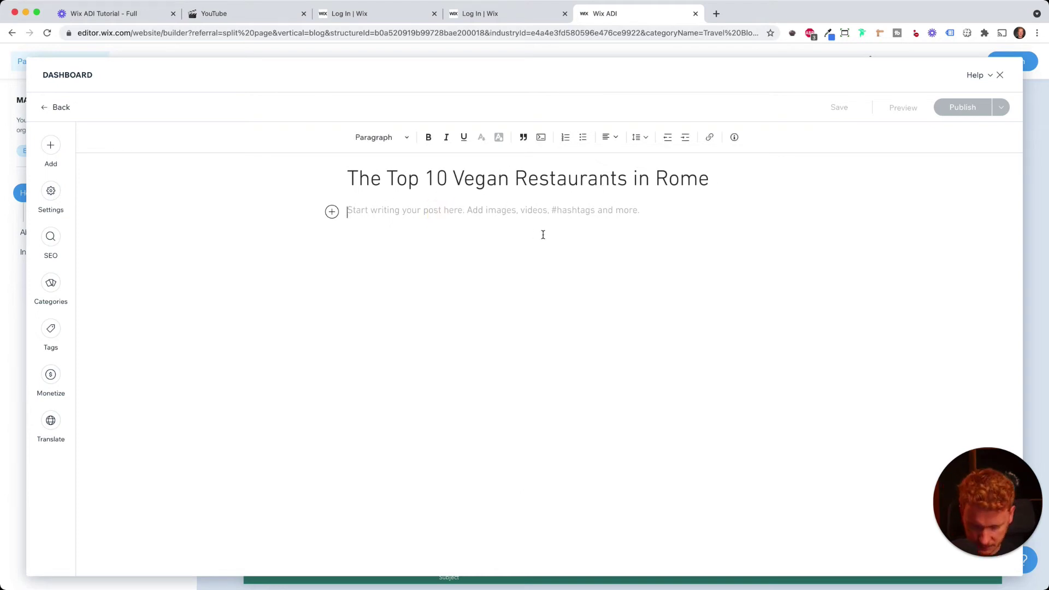
{"action": "type", "text": "This fir"}
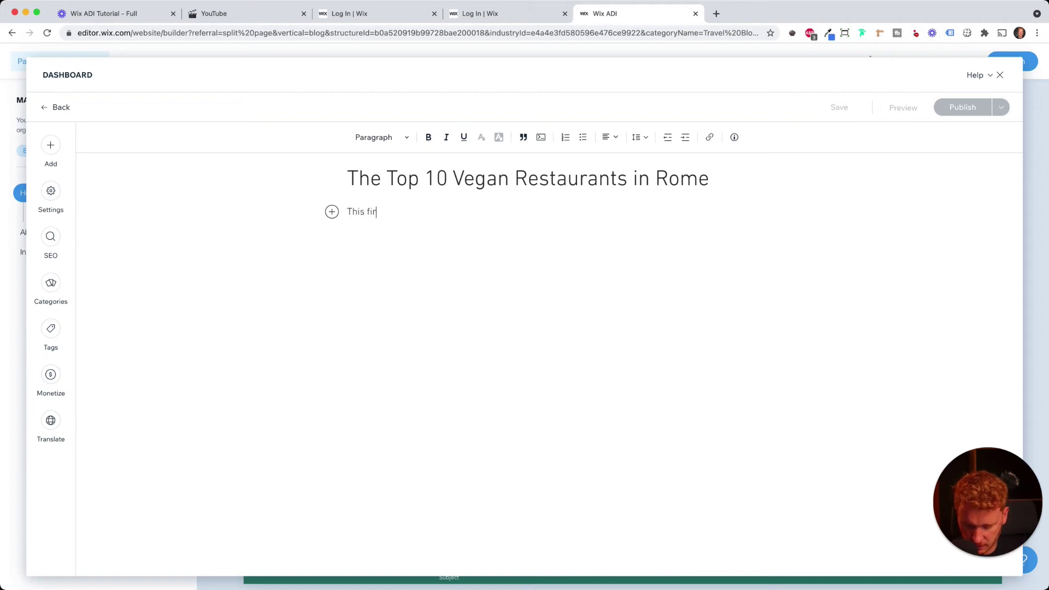
{"action": "type", "text": "st Paragraoh"}
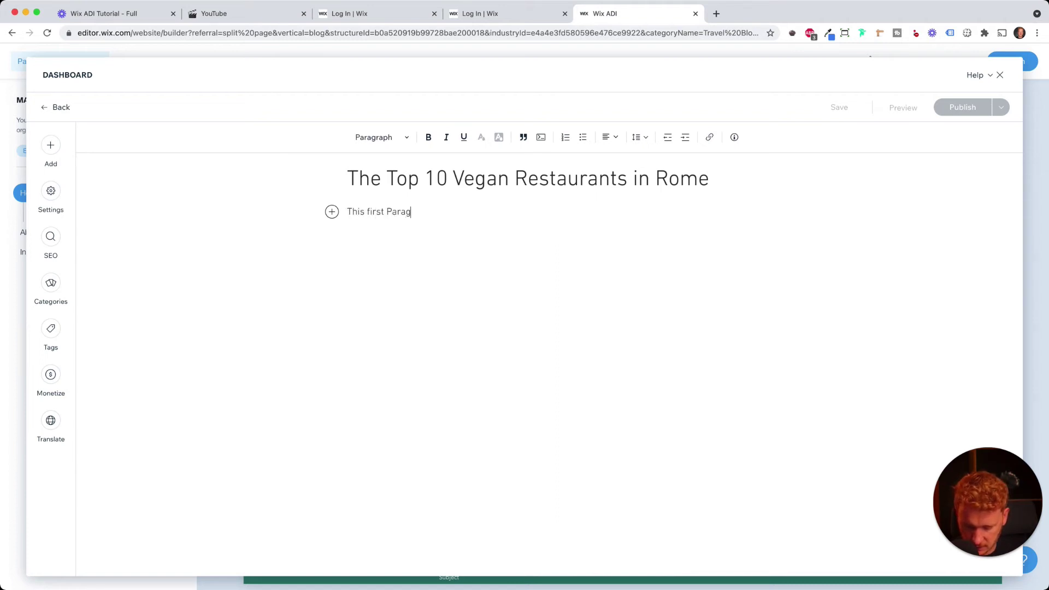
{"action": "key", "text": "BackSpace"}
{"action": "key", "text": "BackSpace"}
{"action": "type", "text": "ph hfunfdnjnbdf"}
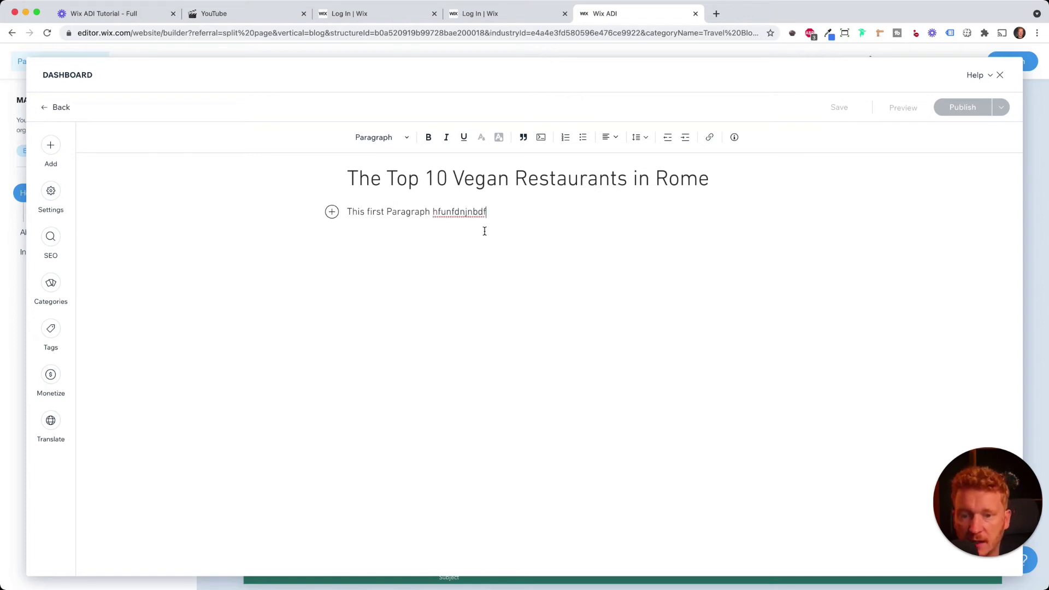
{"action": "key", "text": "Return"}
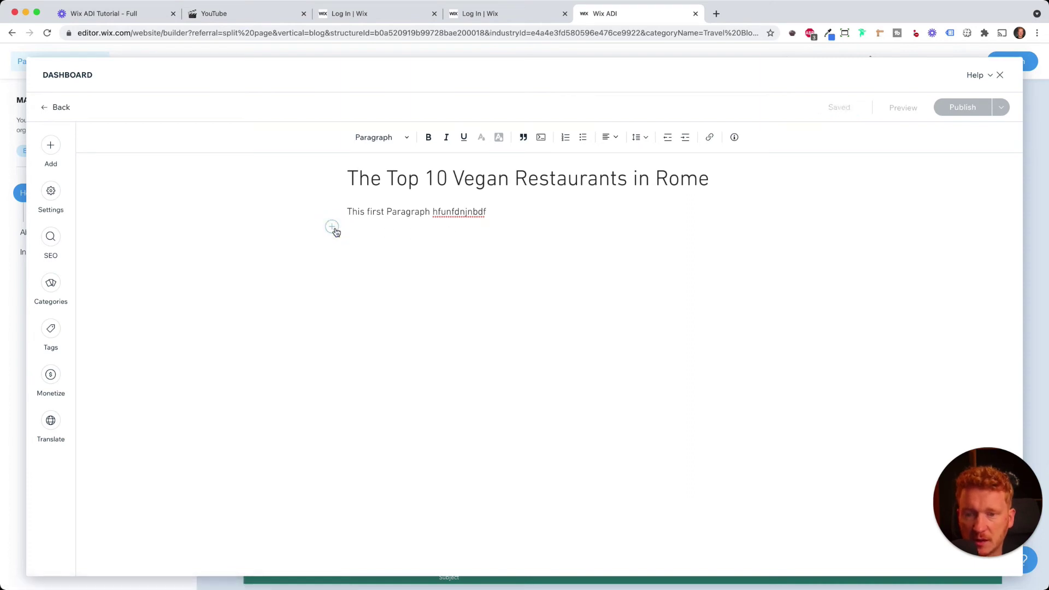
Step: Search Unsplash for 'rome' and insert the Colosseum photo below the first paragraph
{"action": "left_click", "coordinate": [333, 227]}
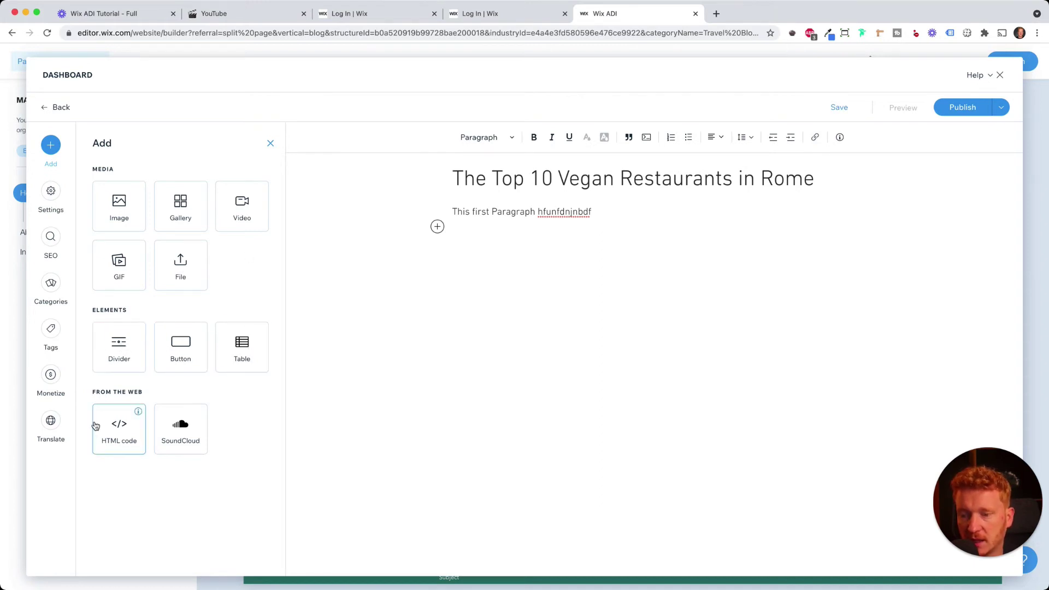
{"action": "left_click", "coordinate": [123, 213]}
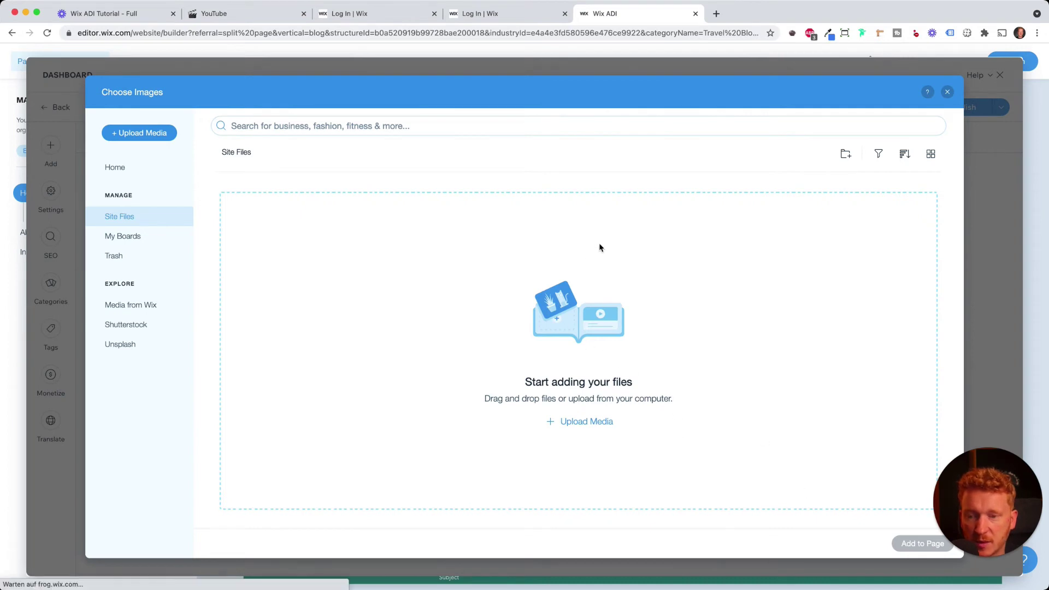
{"action": "left_click", "coordinate": [125, 346]}
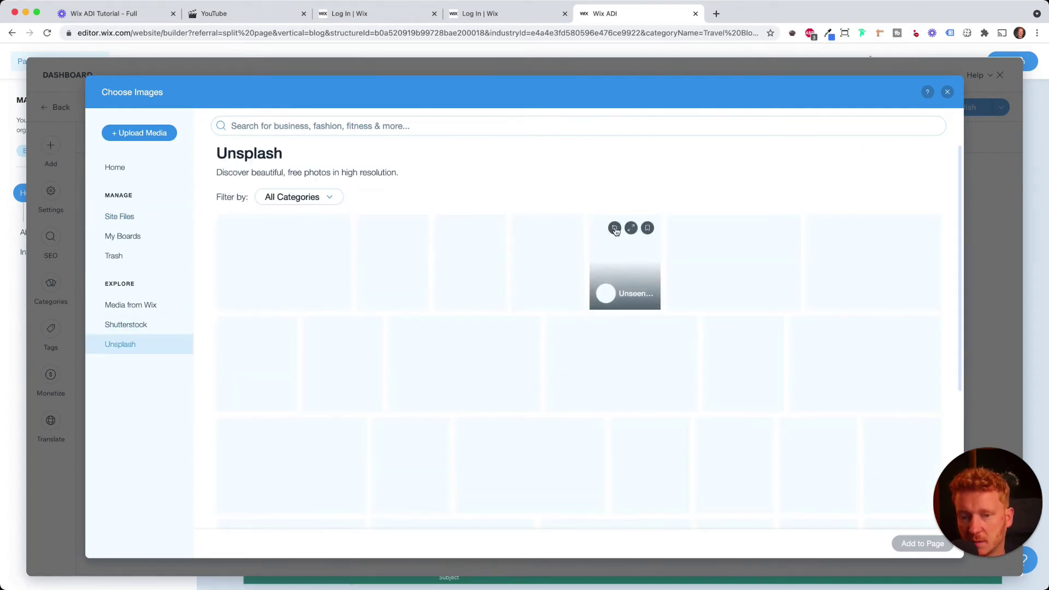
{"action": "left_click", "coordinate": [333, 129]}
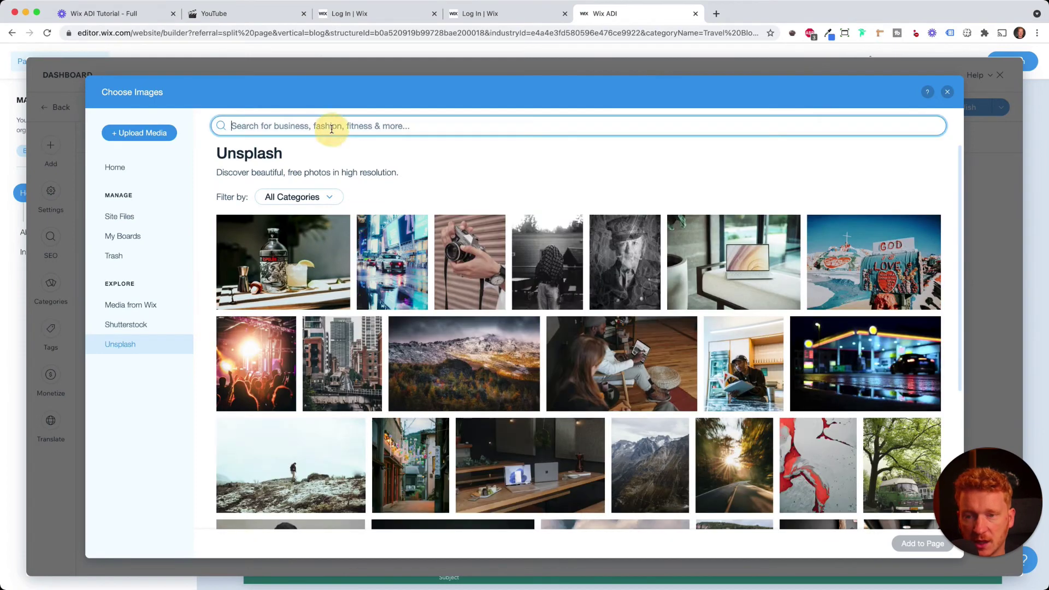
{"action": "type", "text": "rome"}
{"action": "key", "text": "Return"}
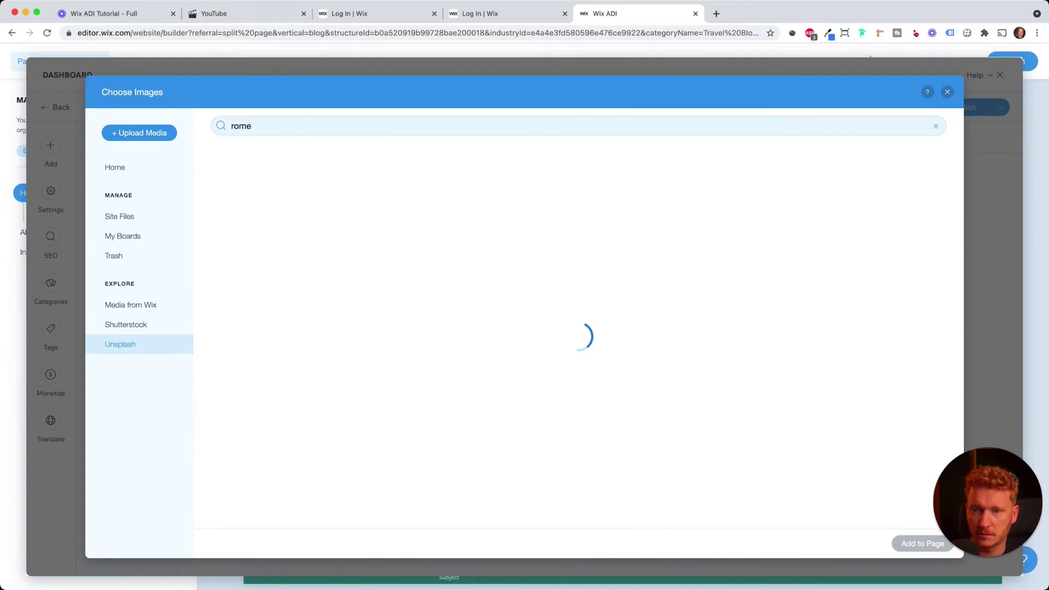
{"action": "left_click", "coordinate": [344, 290]}
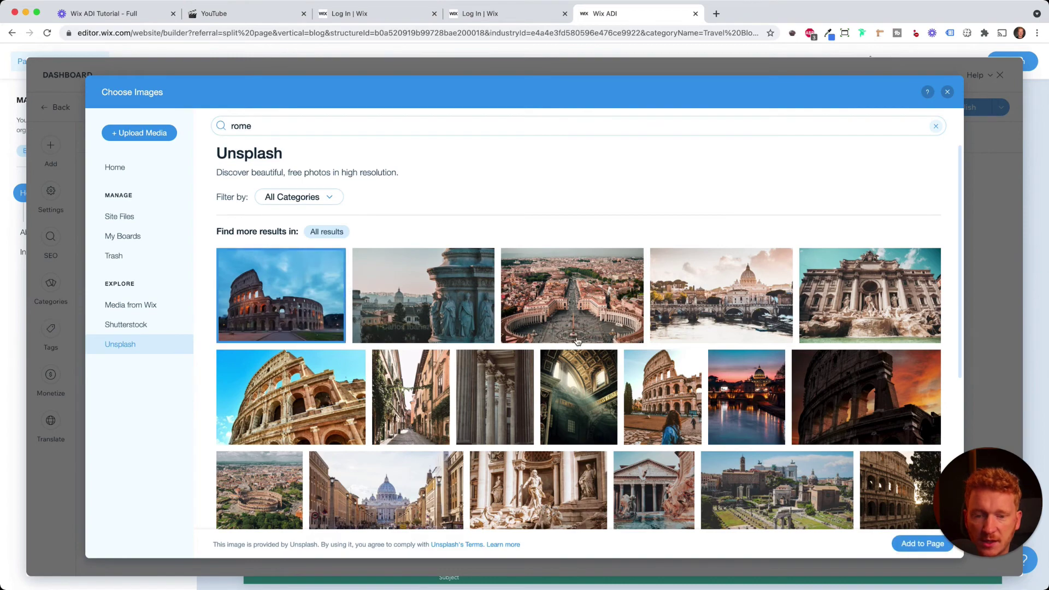
{"action": "left_click", "coordinate": [923, 545]}
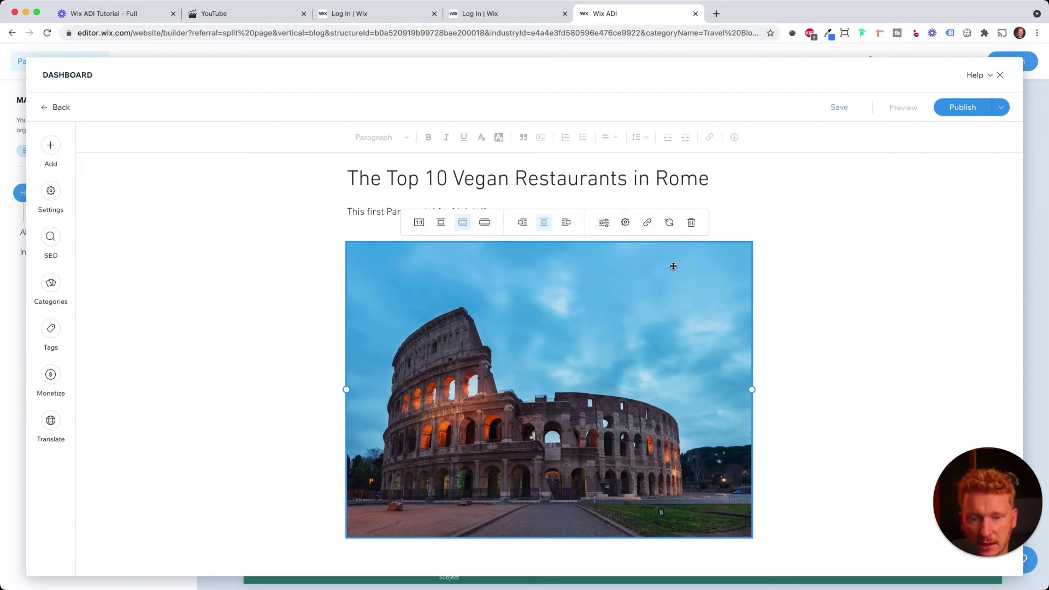
Step: Add a new line reading 'second paragraph' below the Colosseum photo
{"action": "left_click", "coordinate": [798, 221]}
{"action": "scroll", "coordinate": [714, 323], "scroll_direction": "down", "scroll_amount": 1}
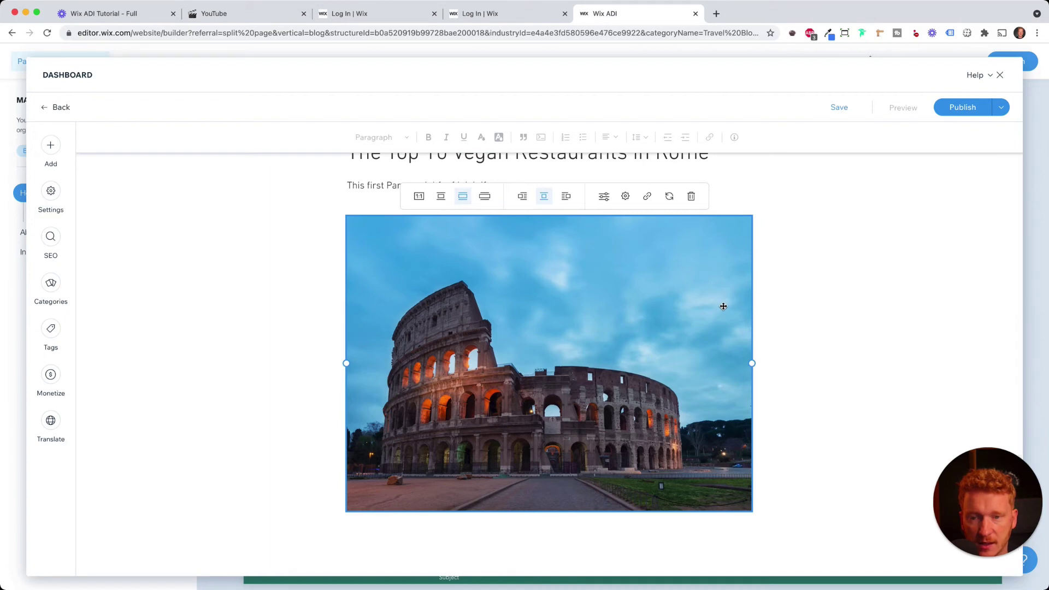
{"action": "scroll", "coordinate": [711, 306], "scroll_direction": "up", "scroll_amount": 1}
{"action": "key", "text": "Up"}
{"action": "key", "text": "Down"}
{"action": "key", "text": "Down"}
{"action": "key", "text": "Return"}
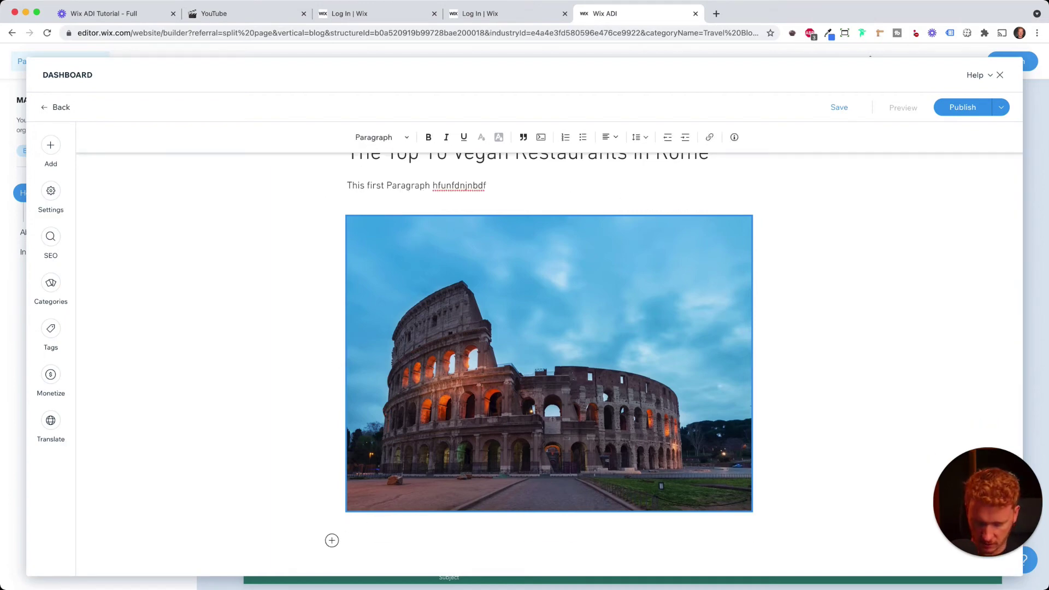
{"action": "type", "text": "second p"}
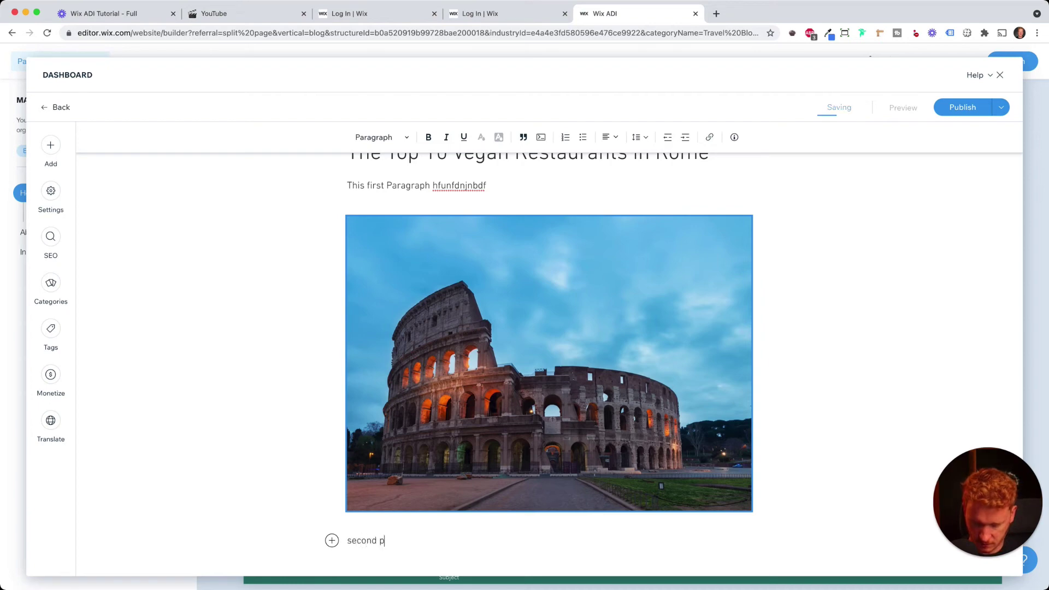
{"action": "type", "text": "aragraph"}
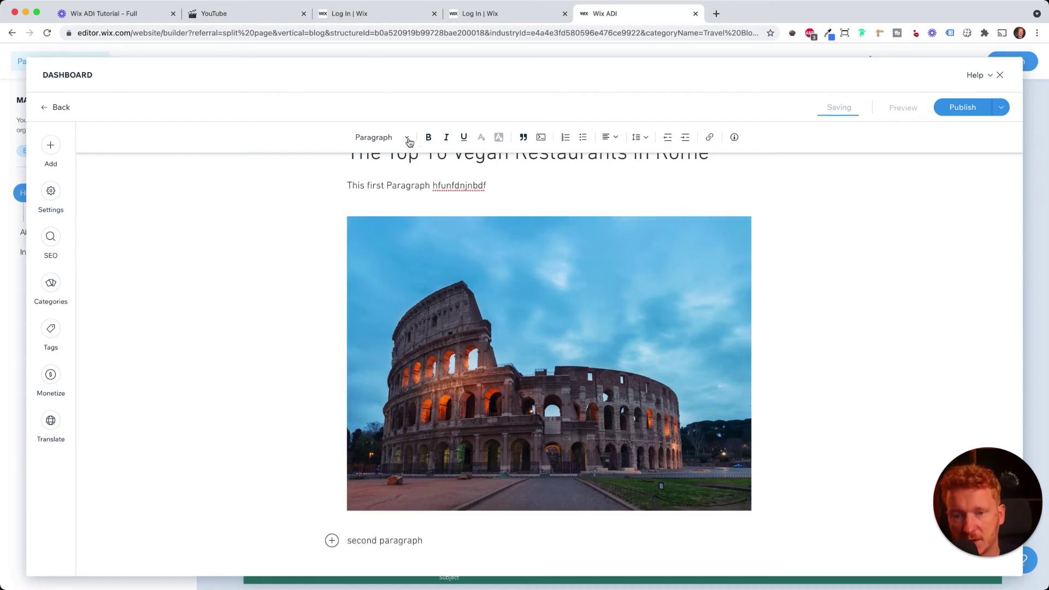
Step: Select the 'second paragraph' text and look at the heading style options without applying one
{"action": "scroll", "coordinate": [438, 328], "scroll_direction": "down", "scroll_amount": 1}
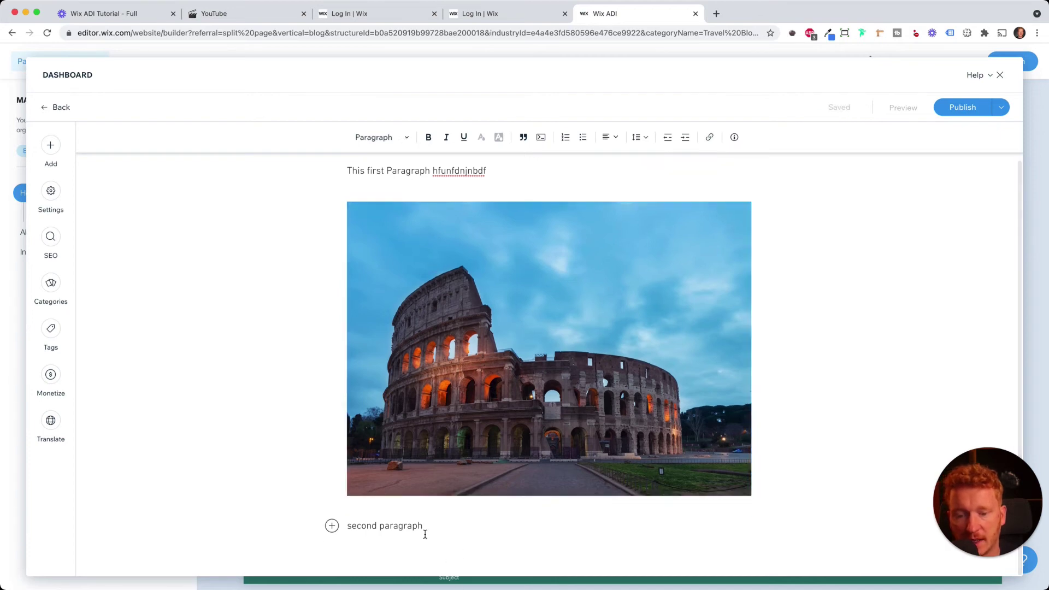
{"action": "left_click_drag", "start_coordinate": [425, 526], "coordinate": [353, 526]}
{"action": "left_click", "coordinate": [439, 528]}
{"action": "left_click_drag", "start_coordinate": [438, 528], "coordinate": [340, 525]}
{"action": "left_click", "coordinate": [378, 138]}
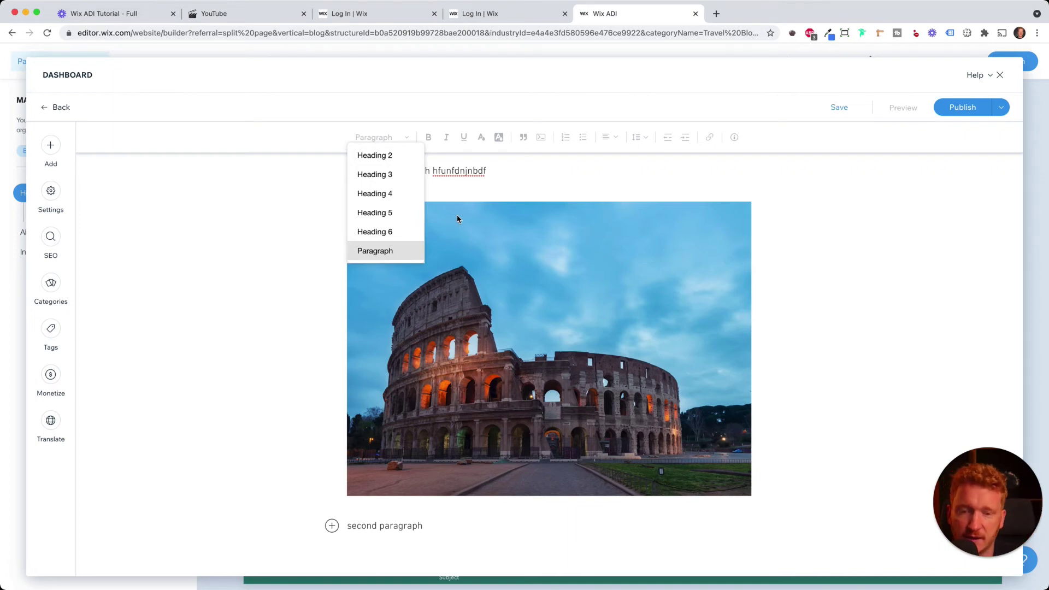
{"action": "left_click", "coordinate": [541, 178]}
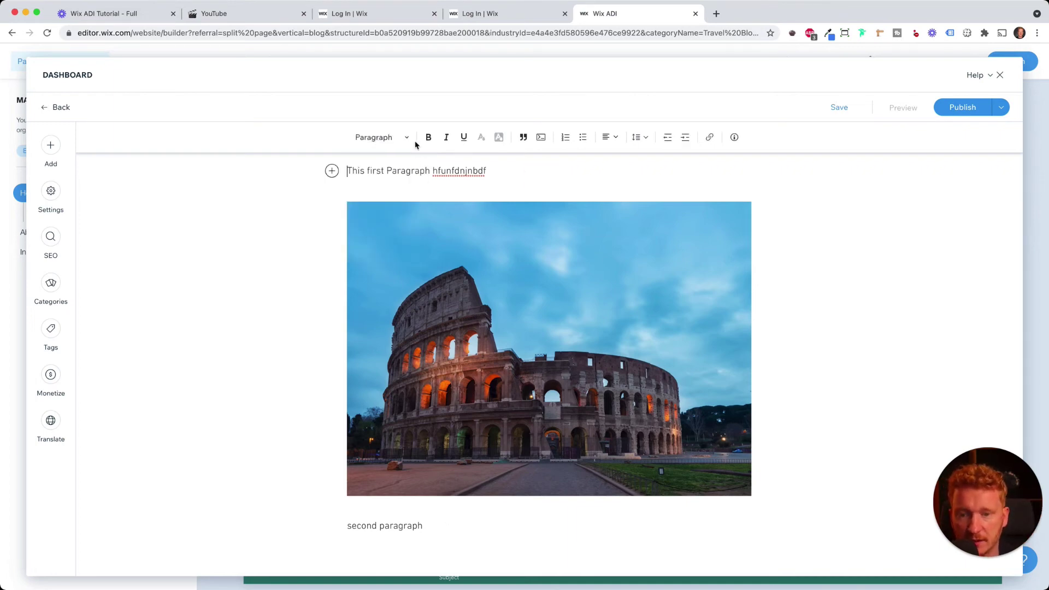
{"action": "left_click_drag", "start_coordinate": [426, 526], "coordinate": [380, 526]}
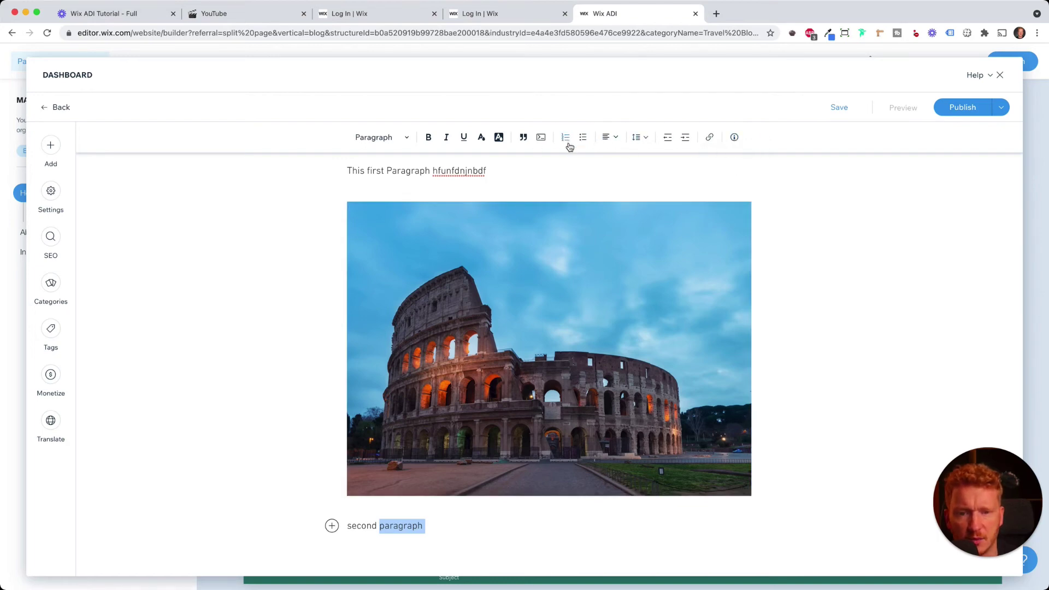
{"action": "scroll", "coordinate": [591, 148], "scroll_direction": "up", "scroll_amount": 1}
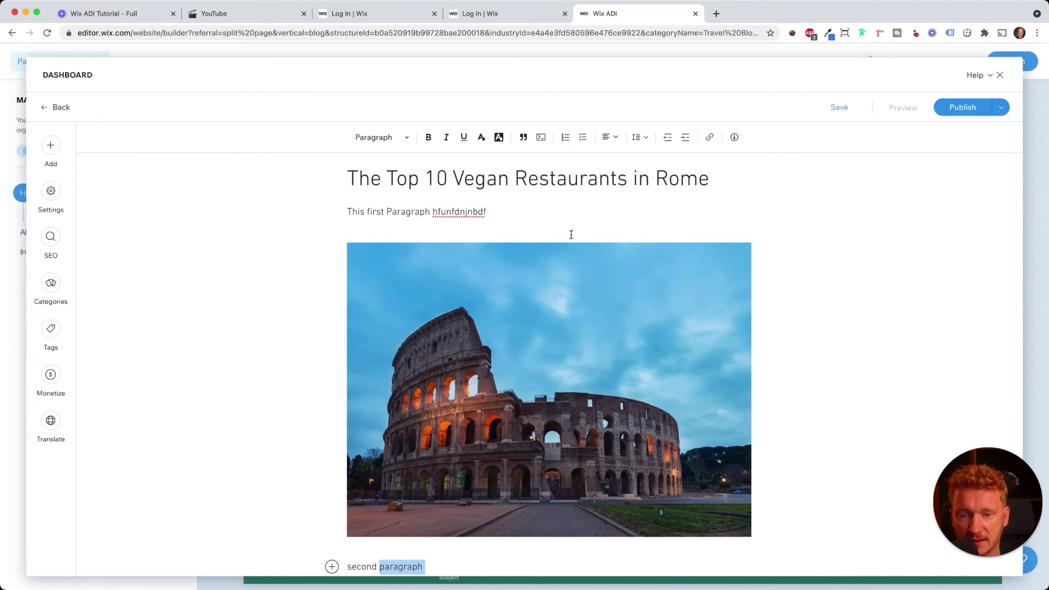
Step: Open the Rome post's settings, review the General tab, then view the Advanced tab
{"action": "left_click", "coordinate": [49, 194]}
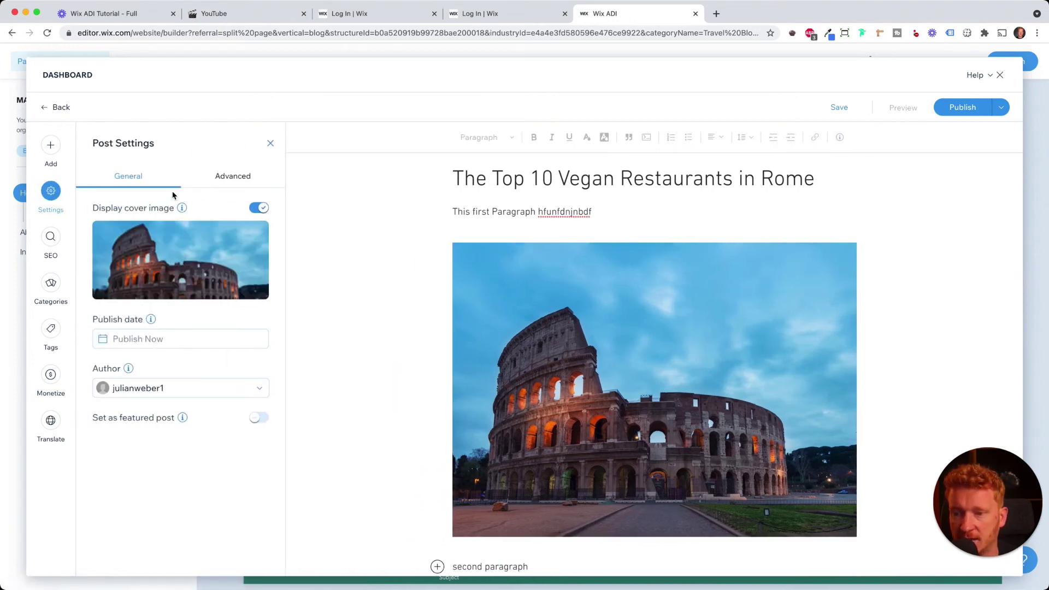
{"action": "mouse_move", "coordinate": [184, 213]}
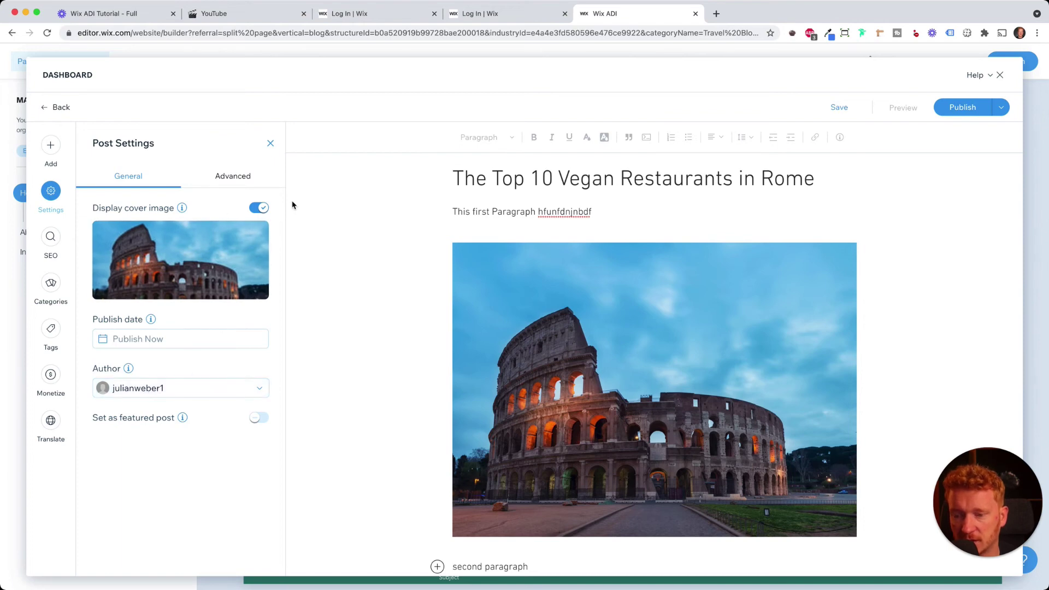
{"action": "left_click", "coordinate": [247, 176]}
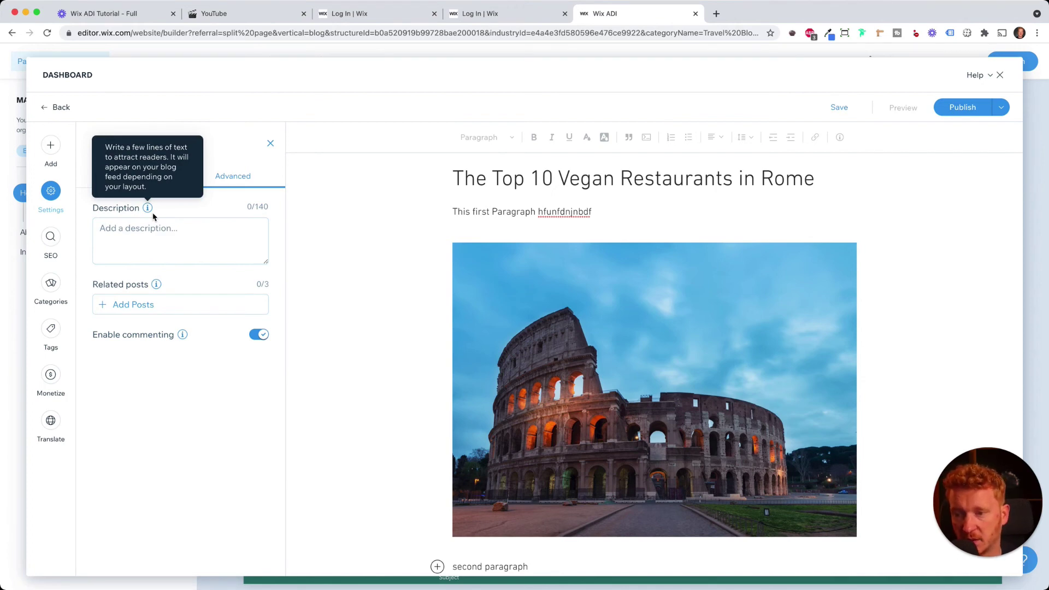
Step: Open the post's SEO settings and preview its social share card with the Colosseum image
{"action": "left_click", "coordinate": [51, 240]}
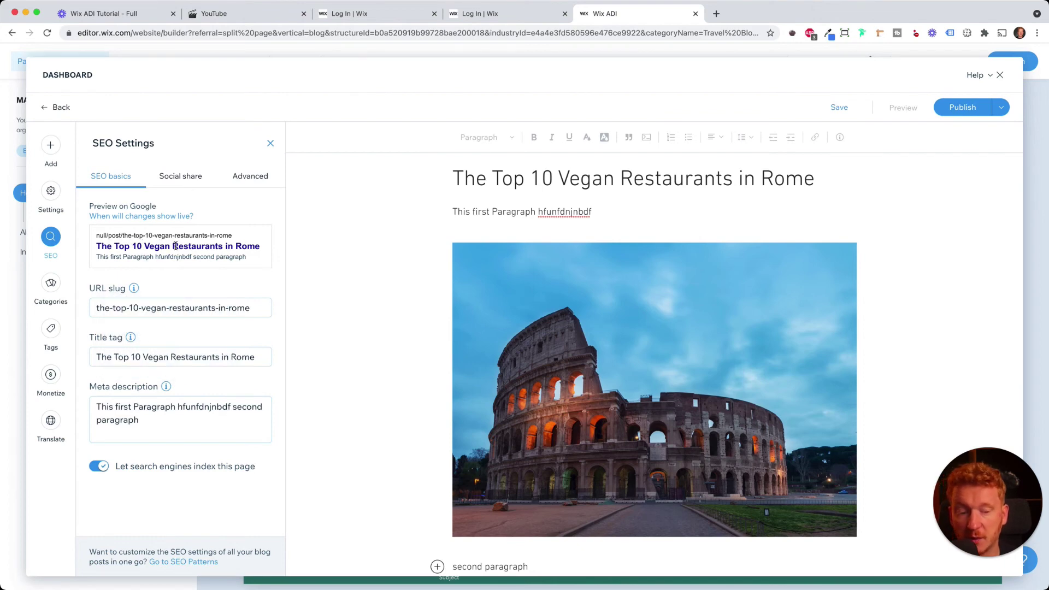
{"action": "left_click", "coordinate": [194, 175]}
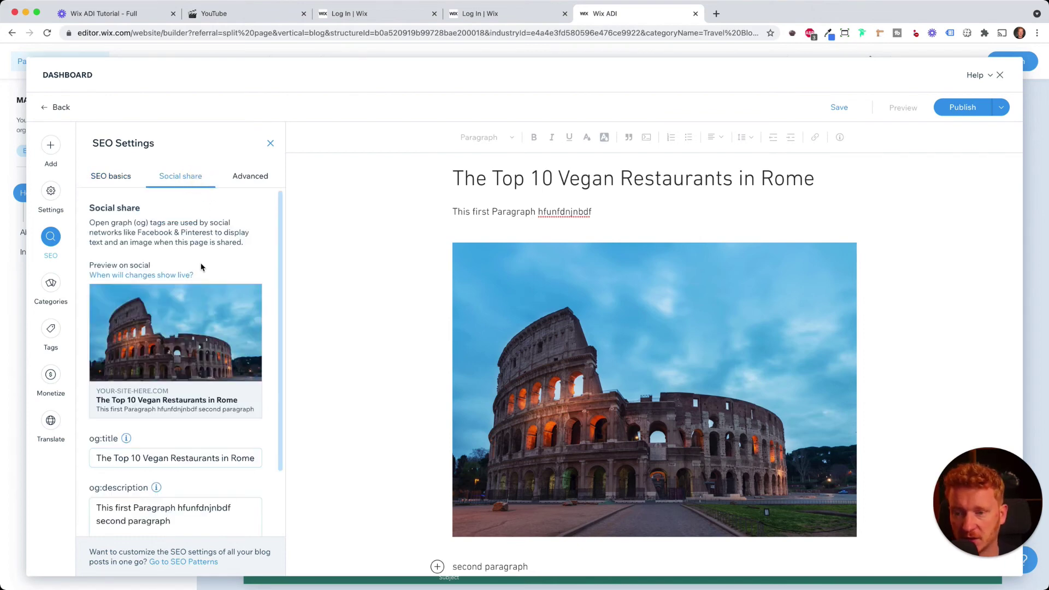
{"action": "mouse_move", "coordinate": [193, 322]}
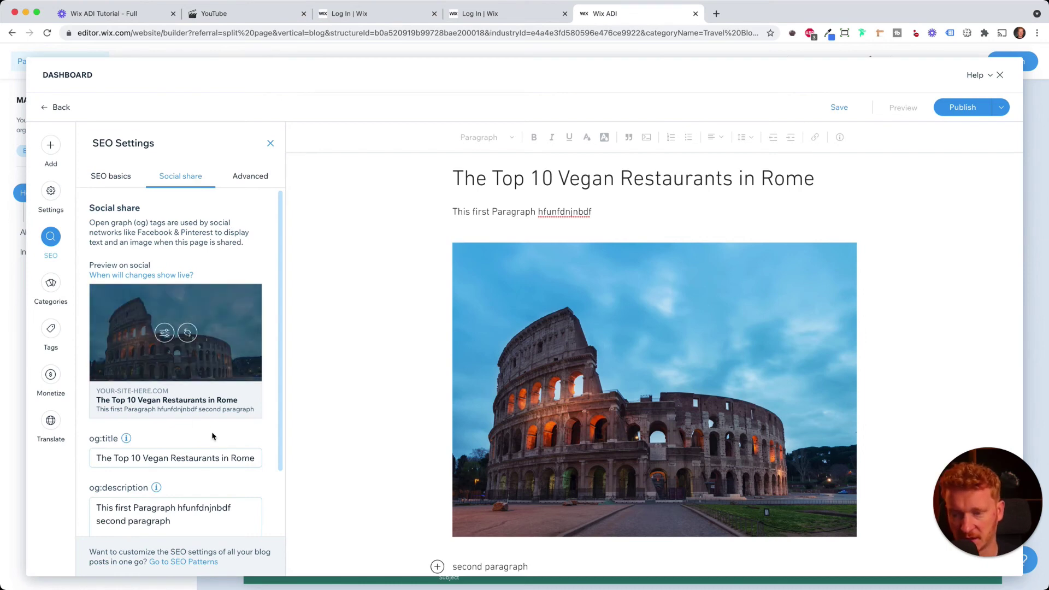
Step: Look through the post's Categories, Tags, Subscriptions and Translate panels, then close the Translate panel
{"action": "left_click", "coordinate": [52, 286]}
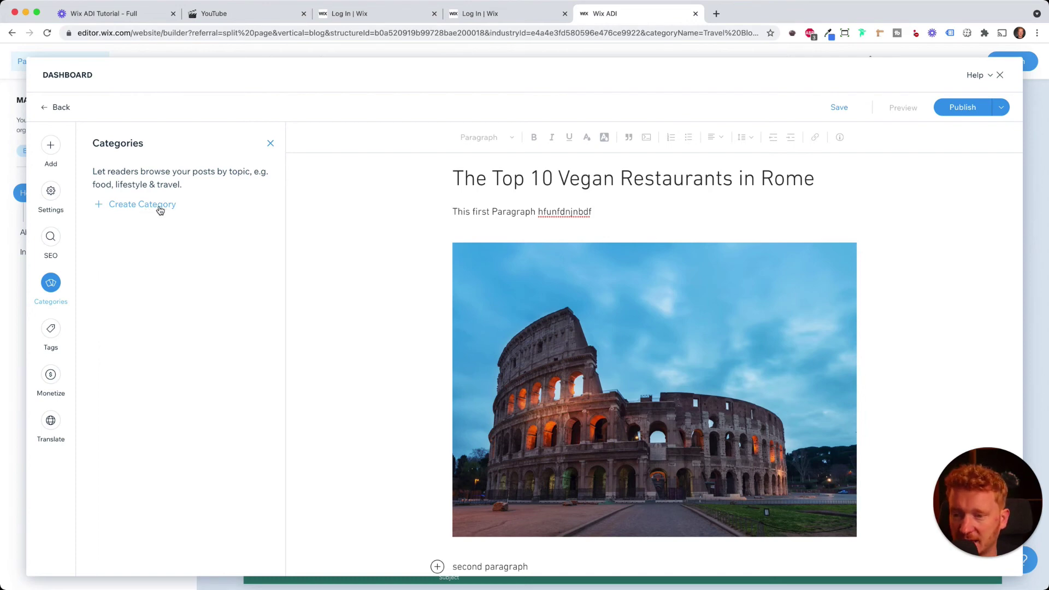
{"action": "left_click", "coordinate": [57, 339]}
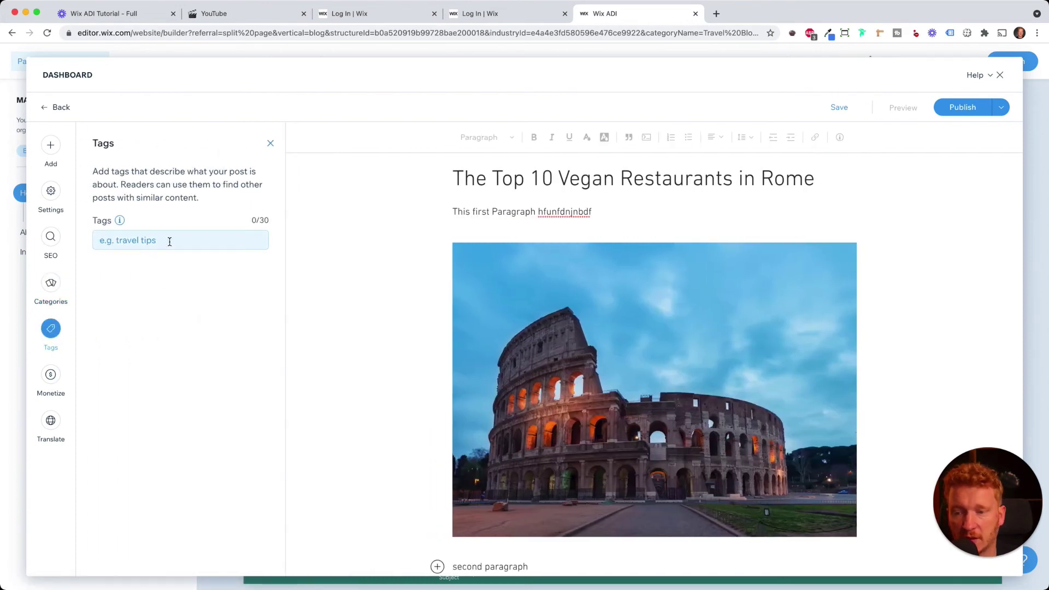
{"action": "left_click", "coordinate": [54, 374]}
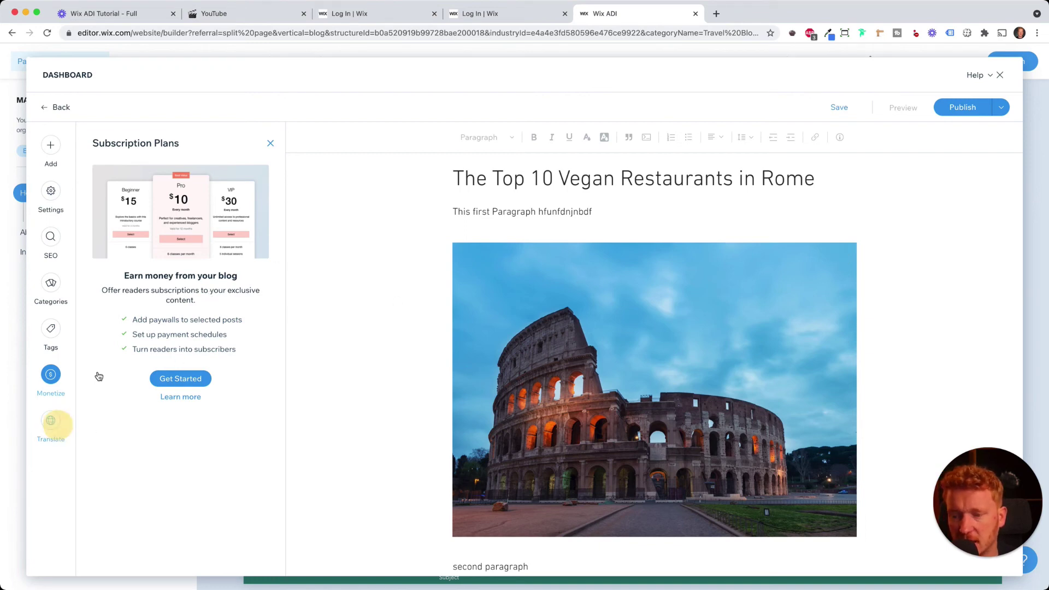
{"action": "left_click", "coordinate": [51, 422]}
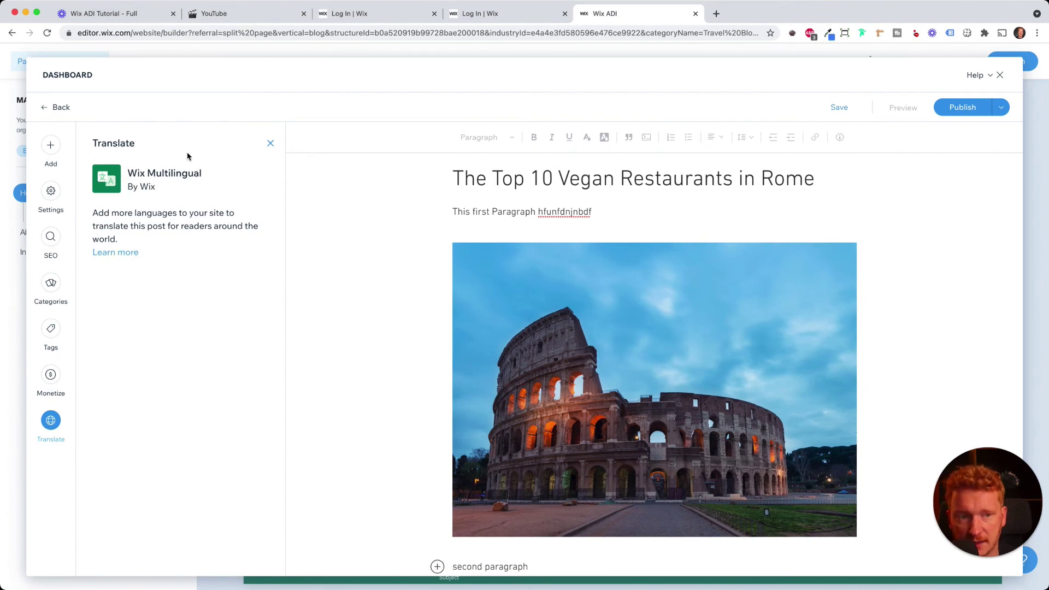
{"action": "left_click", "coordinate": [270, 142]}
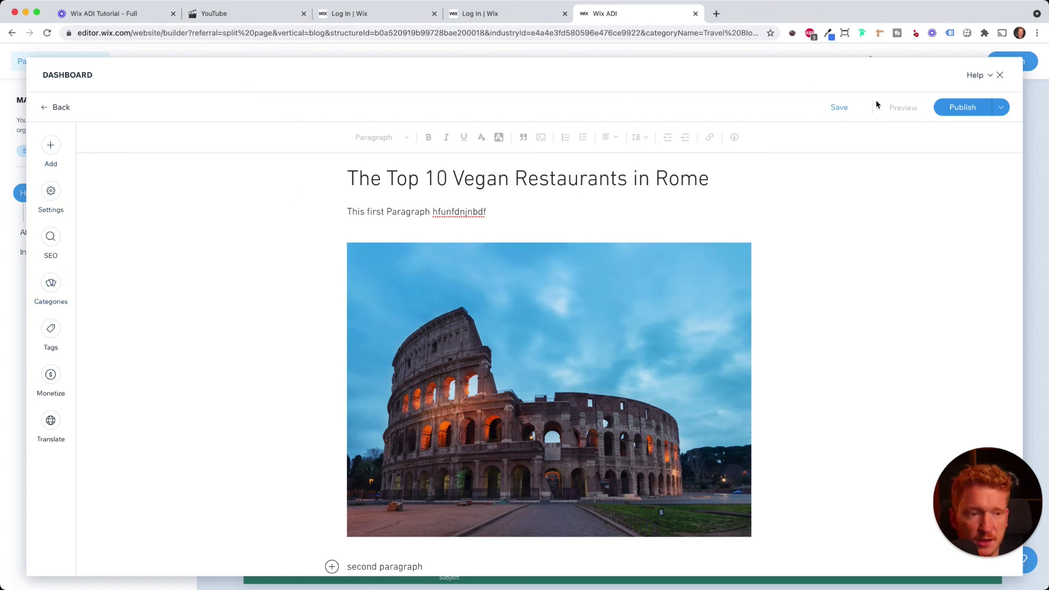
Step: Publish 'The Top 10 Vegan Restaurants in Rome' post from the Publish dropdown
{"action": "left_click", "coordinate": [1001, 107]}
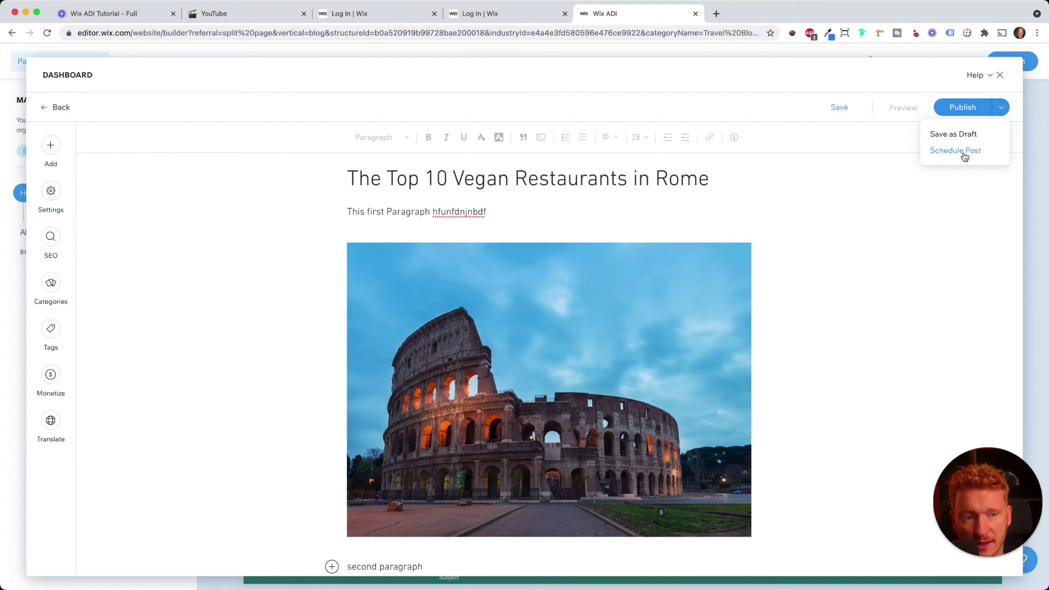
{"action": "left_click", "coordinate": [964, 108]}
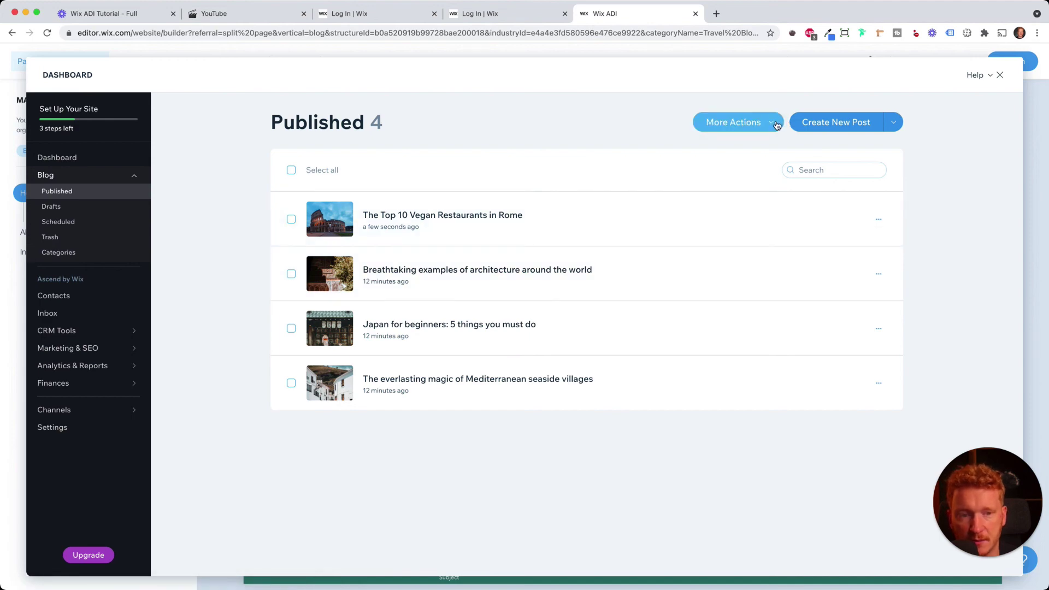
Step: Back in the editor, add a list-layout Blog Feed section below the homepage hero
{"action": "left_click", "coordinate": [1001, 76]}
{"action": "scroll", "coordinate": [499, 236], "scroll_direction": "down", "scroll_amount": 5}
{"action": "scroll", "coordinate": [499, 236], "scroll_direction": "up", "scroll_amount": 5}
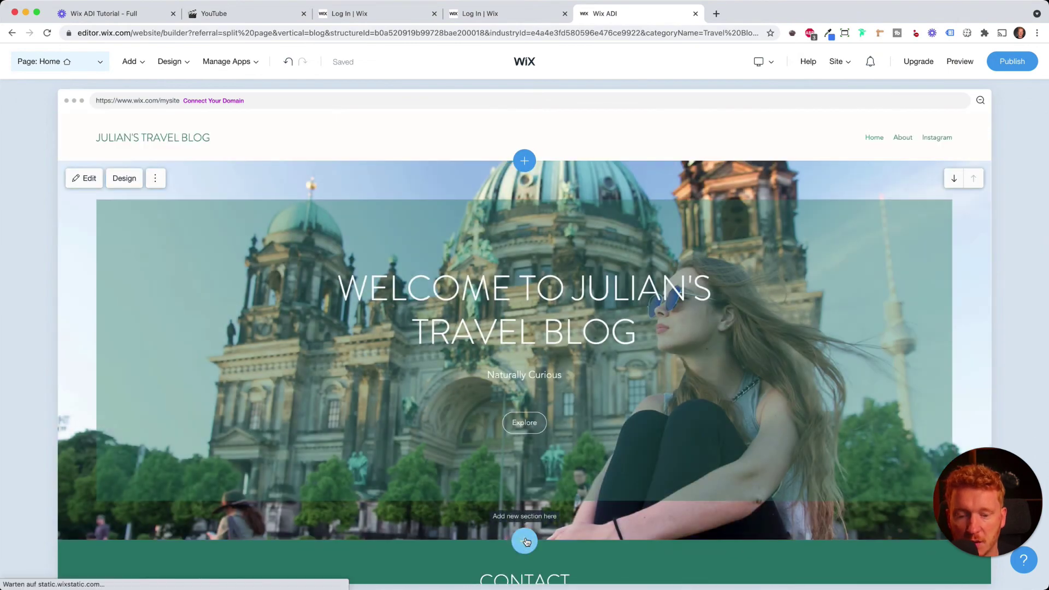
{"action": "left_click", "coordinate": [522, 542]}
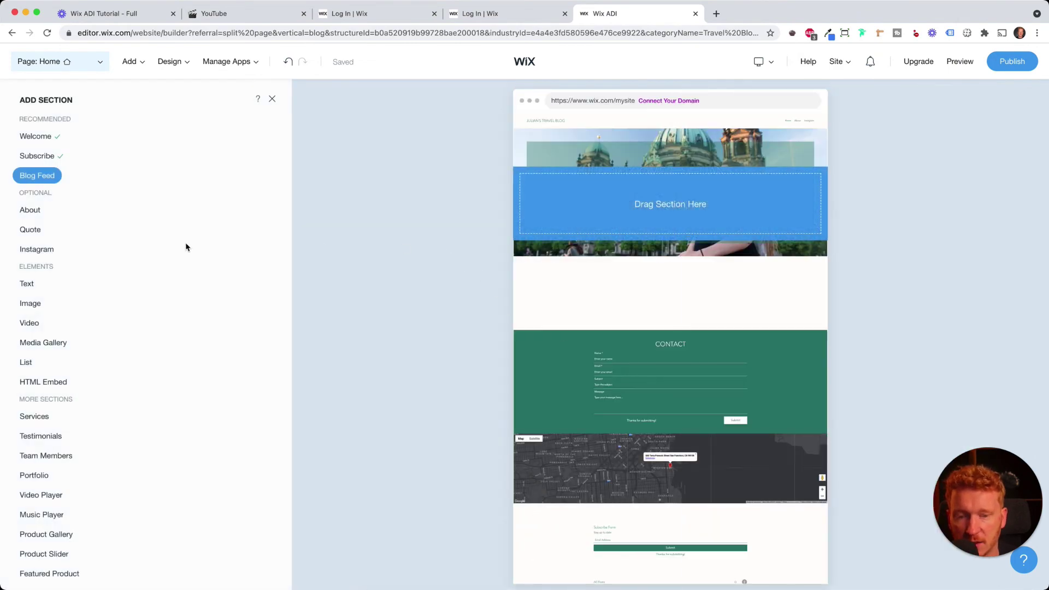
{"action": "left_click", "coordinate": [45, 179]}
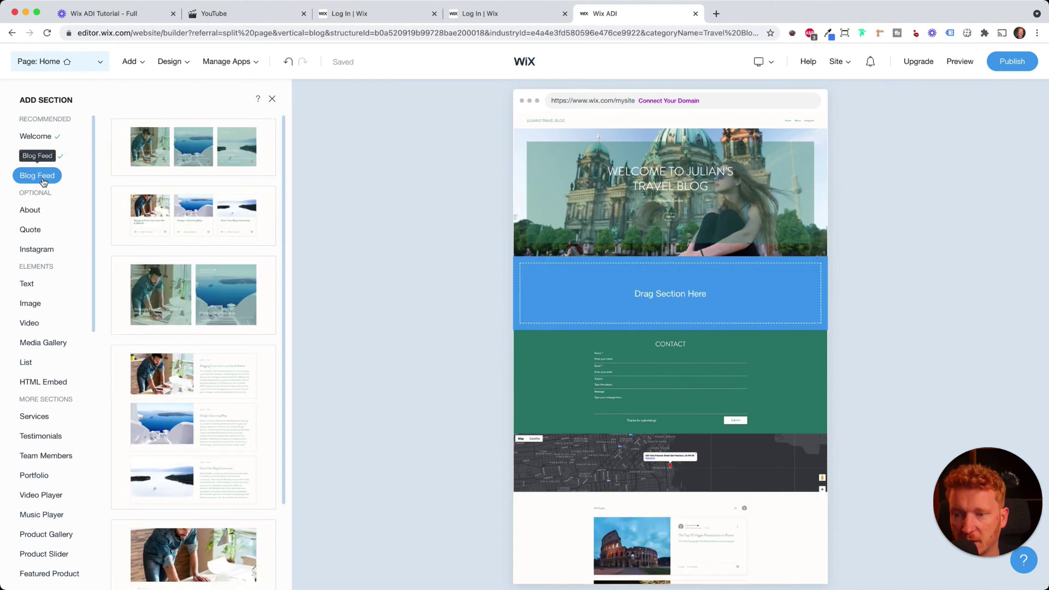
{"action": "mouse_move", "coordinate": [211, 449]}
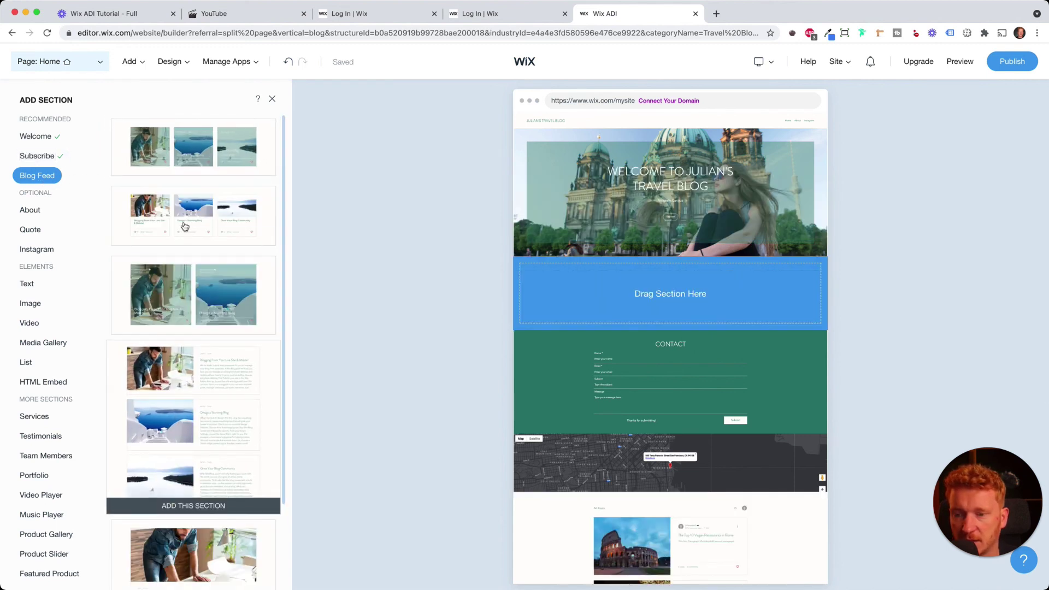
{"action": "mouse_move", "coordinate": [179, 216]}
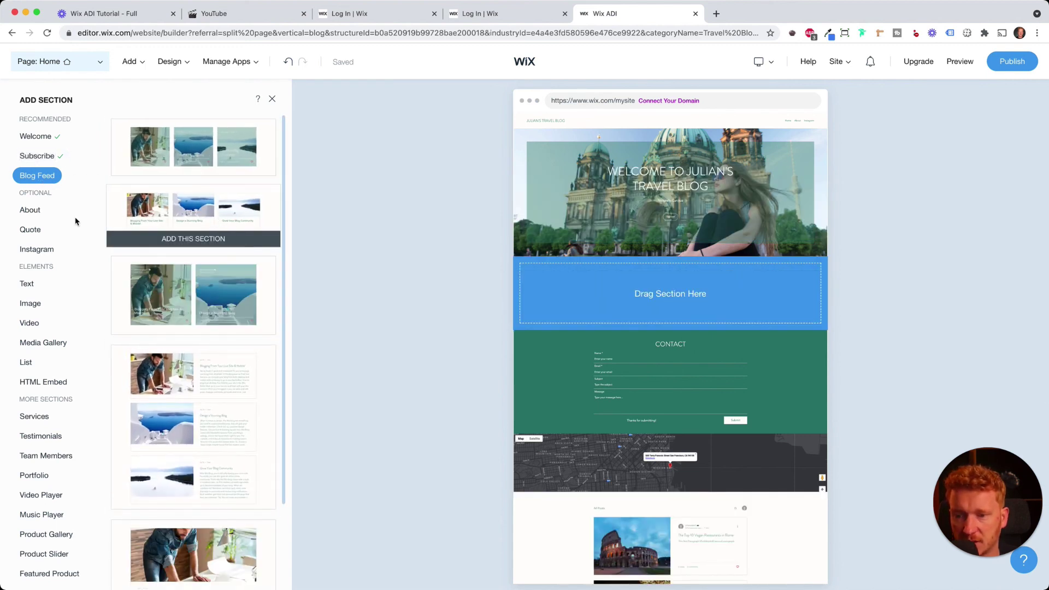
{"action": "scroll", "coordinate": [247, 293], "scroll_direction": "down", "scroll_amount": 3}
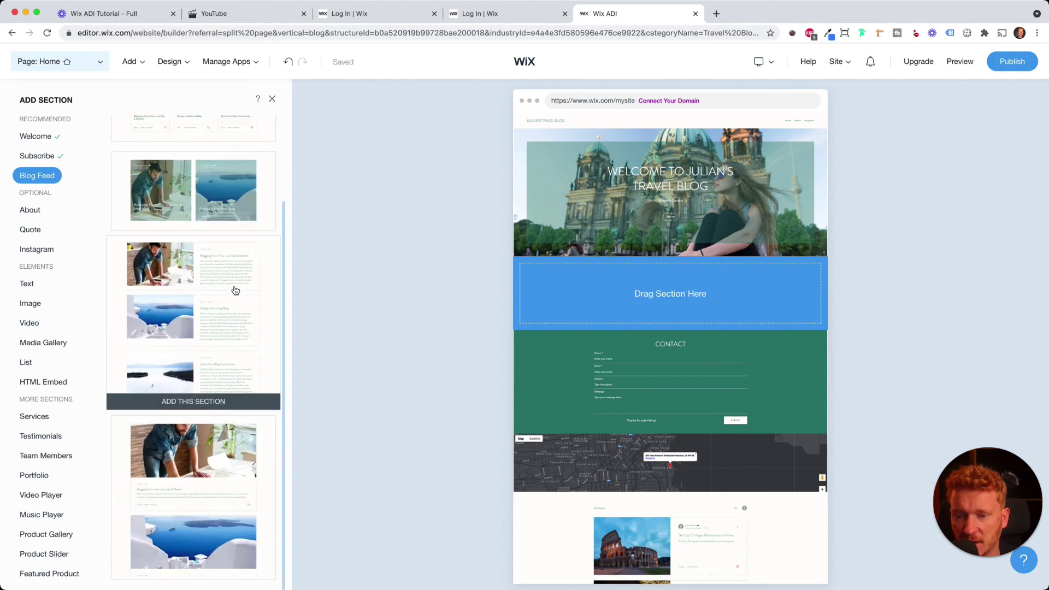
{"action": "left_click", "coordinate": [233, 286]}
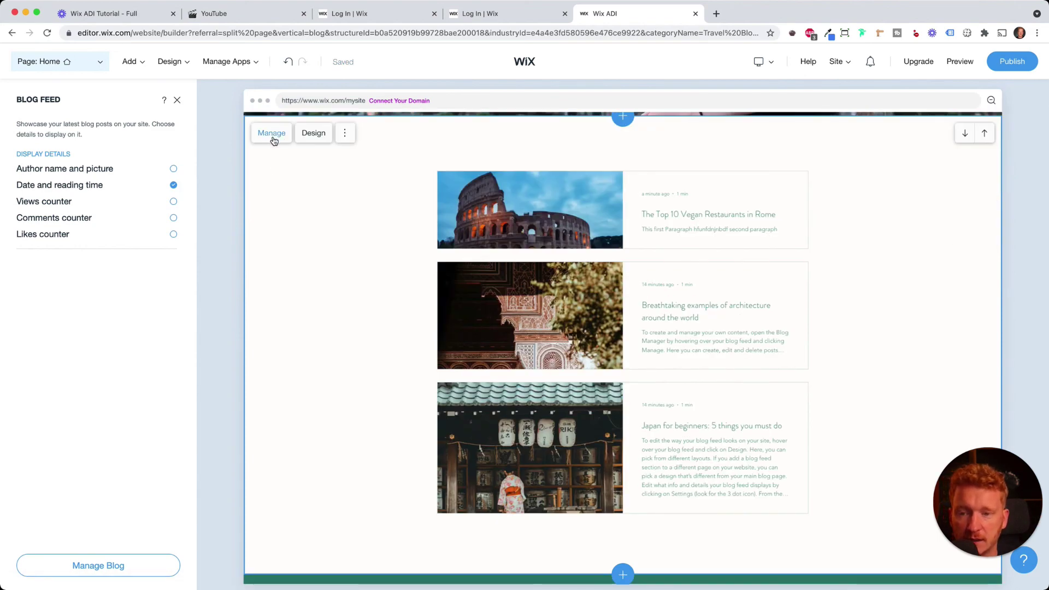
{"action": "left_click", "coordinate": [344, 133]}
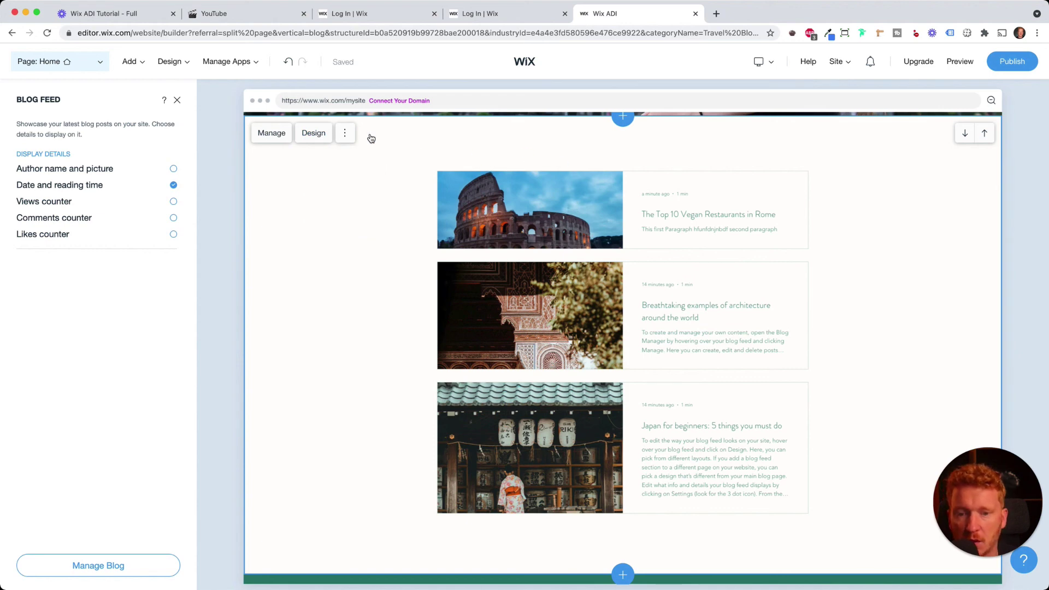
{"action": "left_click", "coordinate": [339, 135]}
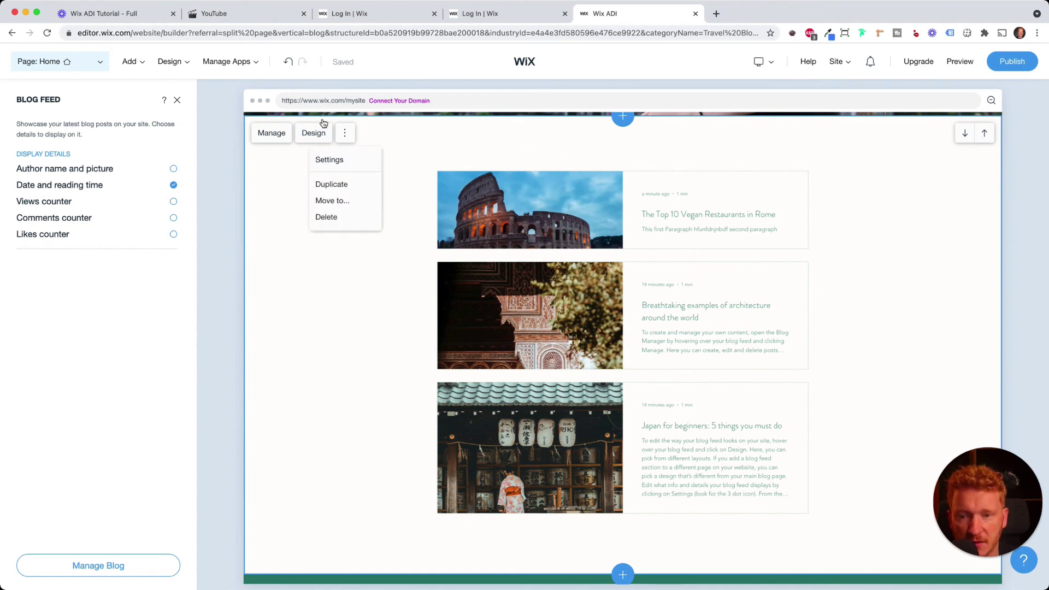
Step: Preview the live site, scroll the blog feed and read through the architecture post
{"action": "left_click", "coordinate": [958, 66]}
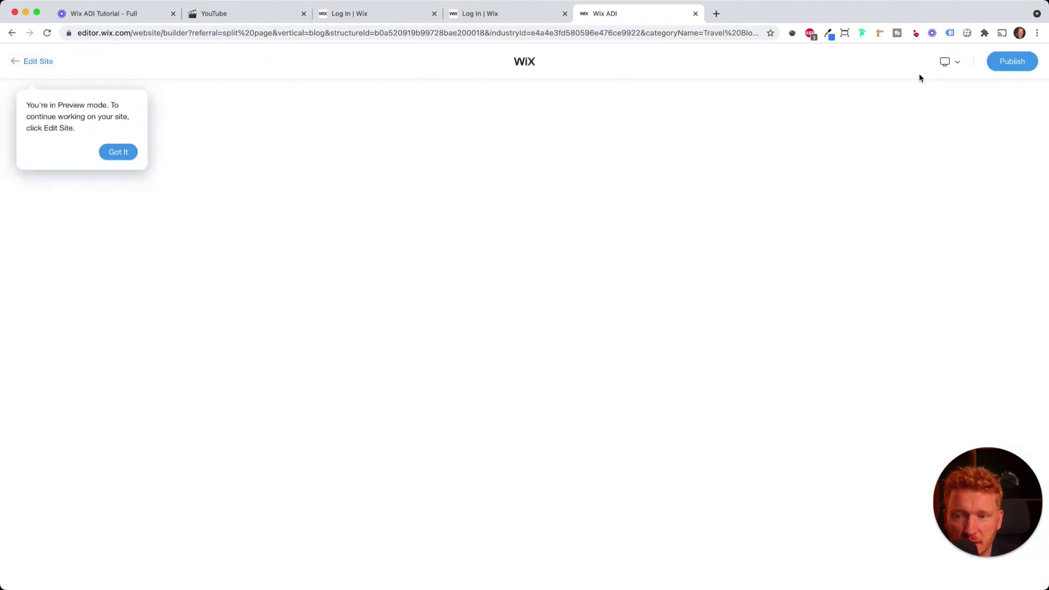
{"action": "scroll", "coordinate": [167, 114], "scroll_direction": "down", "scroll_amount": 5}
{"action": "scroll", "coordinate": [579, 177], "scroll_direction": "down", "scroll_amount": 10}
{"action": "scroll", "coordinate": [579, 178], "scroll_direction": "down", "scroll_amount": 2}
{"action": "scroll", "coordinate": [481, 284], "scroll_direction": "down", "scroll_amount": 1}
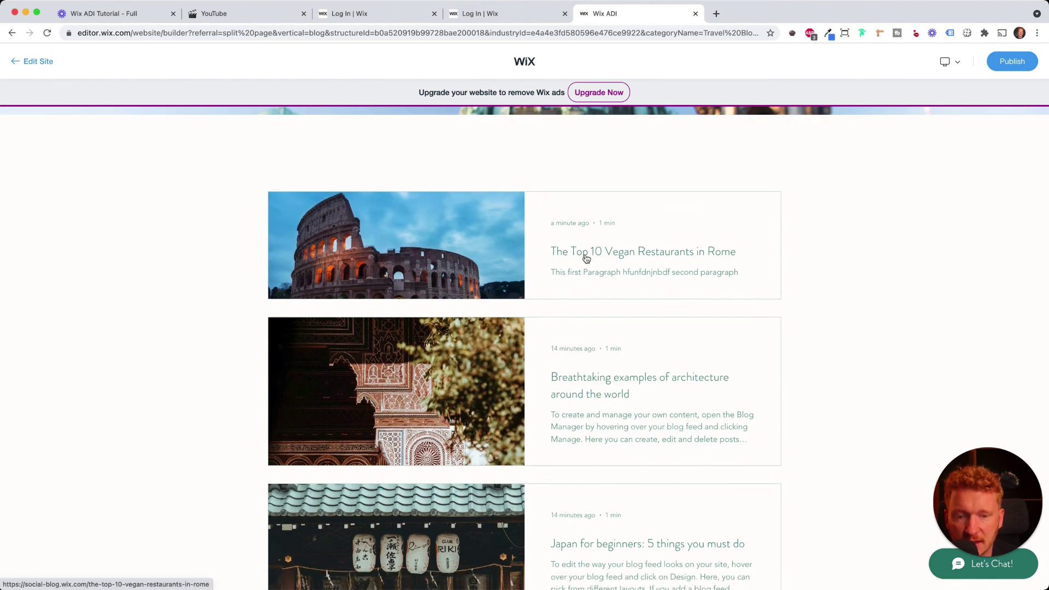
{"action": "left_click", "coordinate": [605, 350]}
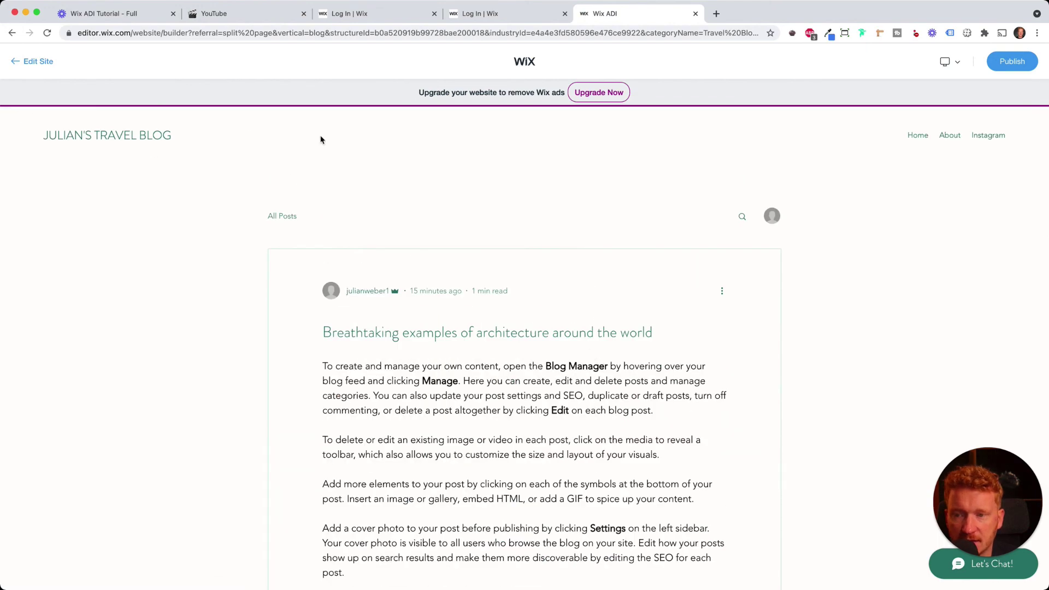
{"action": "scroll", "coordinate": [511, 277], "scroll_direction": "down", "scroll_amount": 3}
{"action": "scroll", "coordinate": [538, 241], "scroll_direction": "down", "scroll_amount": 2}
{"action": "scroll", "coordinate": [566, 260], "scroll_direction": "down", "scroll_amount": 10}
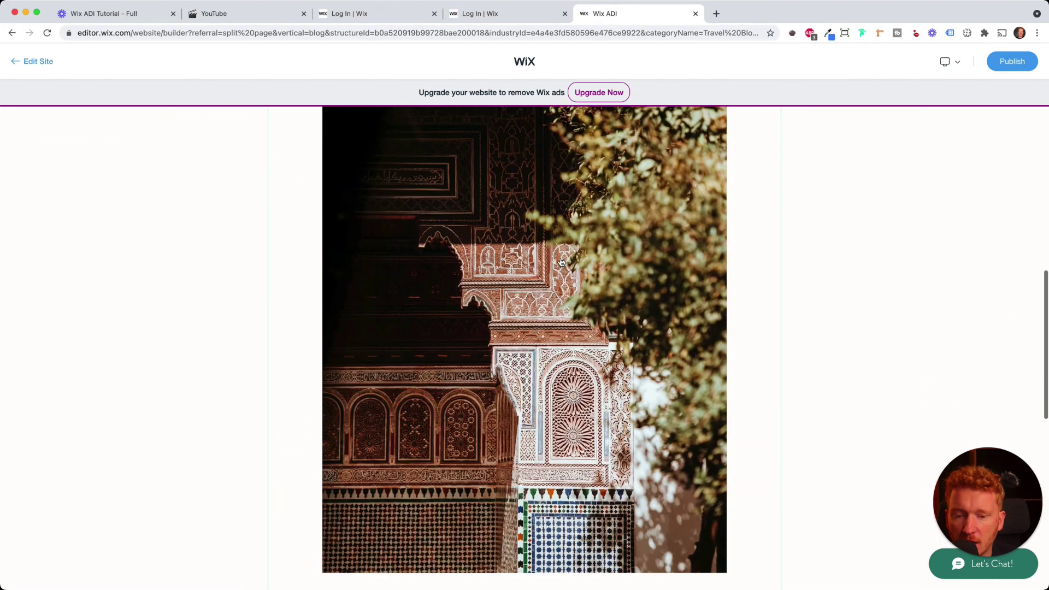
{"action": "scroll", "coordinate": [561, 262], "scroll_direction": "up", "scroll_amount": 15}
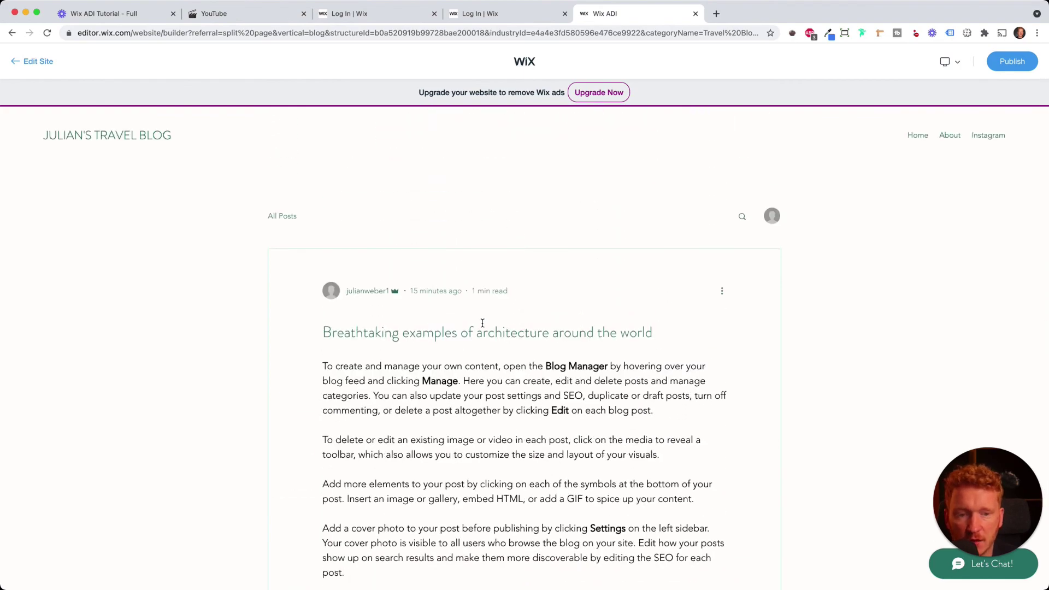
{"action": "scroll", "coordinate": [477, 315], "scroll_direction": "down", "scroll_amount": 10}
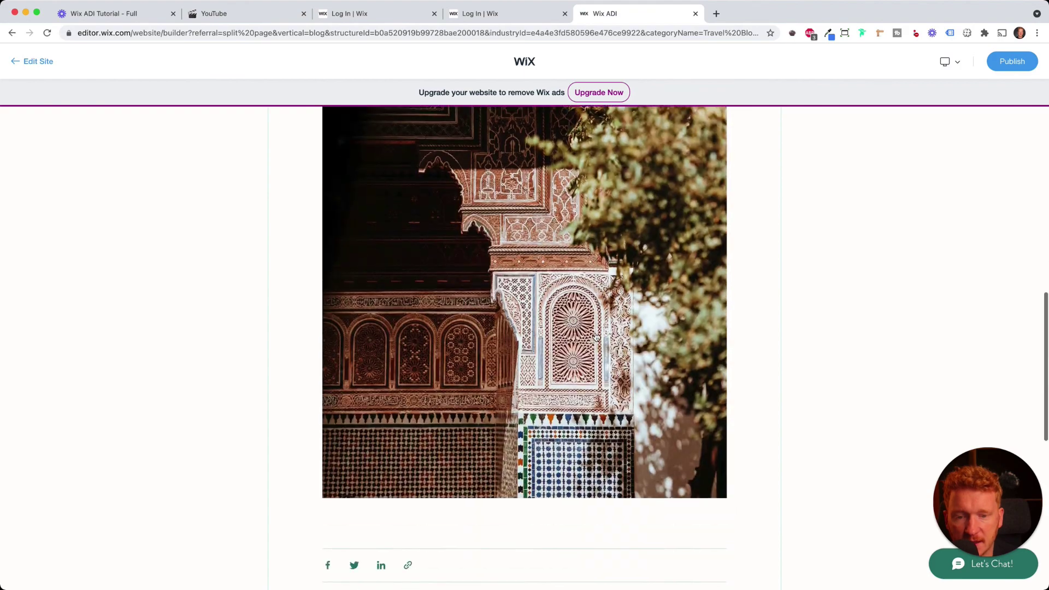
{"action": "scroll", "coordinate": [514, 274], "scroll_direction": "up", "scroll_amount": 10}
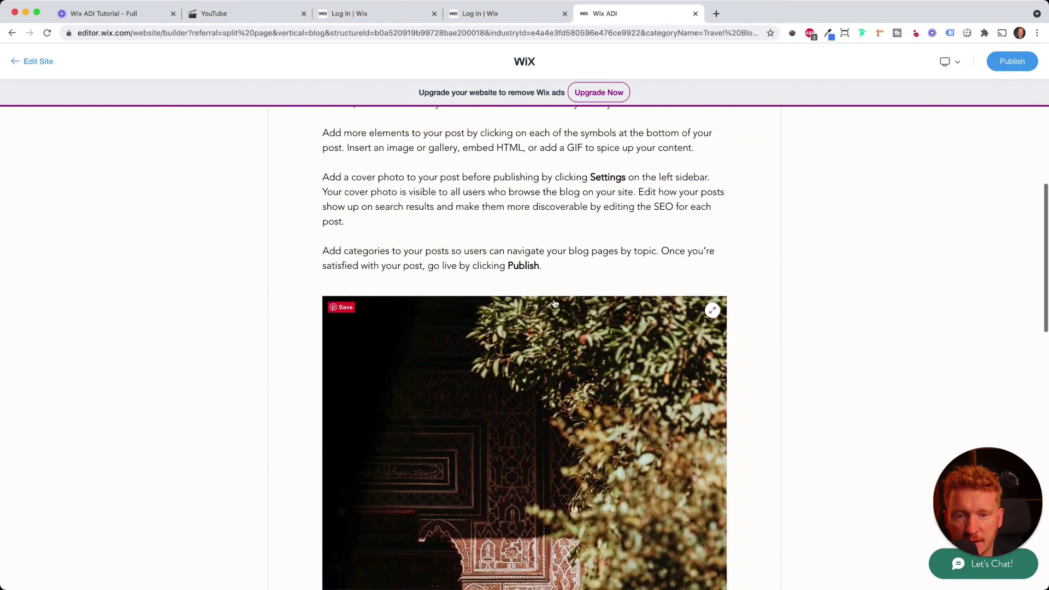
{"action": "scroll", "coordinate": [523, 286], "scroll_direction": "down", "scroll_amount": 10}
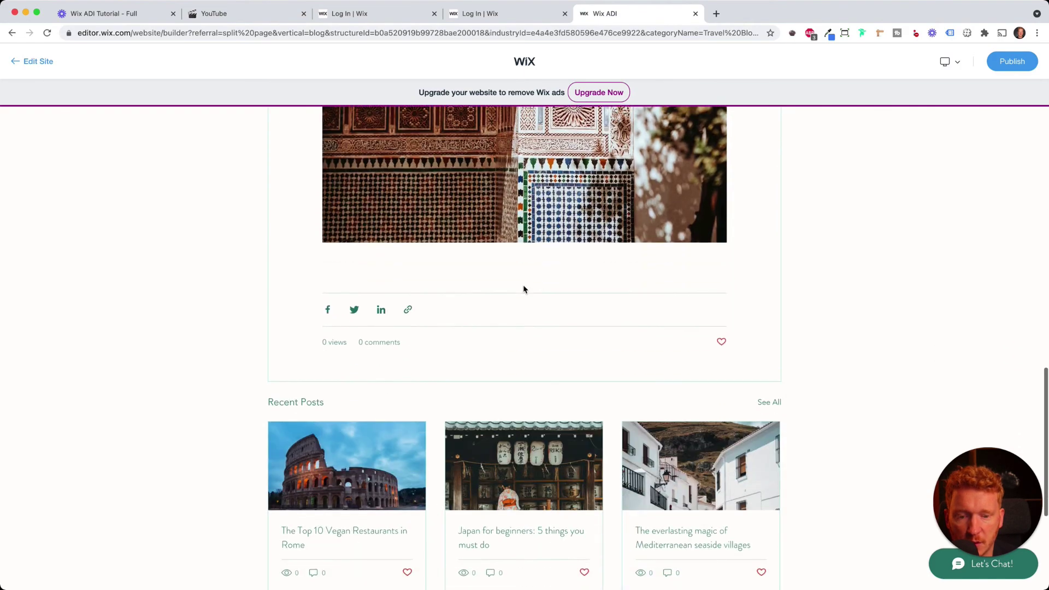
{"action": "scroll", "coordinate": [523, 264], "scroll_direction": "up", "scroll_amount": 2}
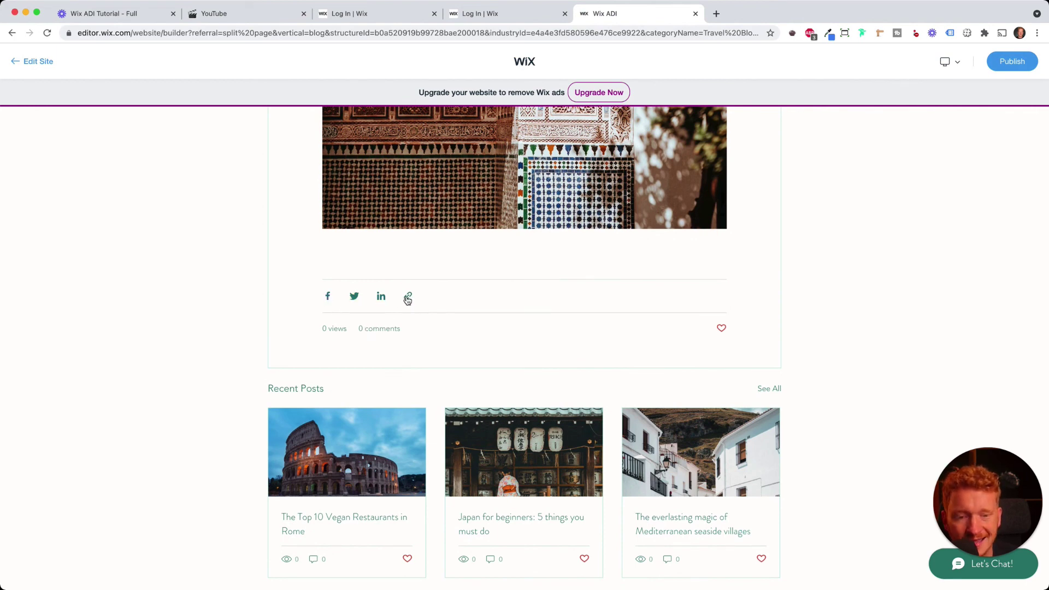
{"action": "scroll", "coordinate": [886, 311], "scroll_direction": "down", "scroll_amount": 5}
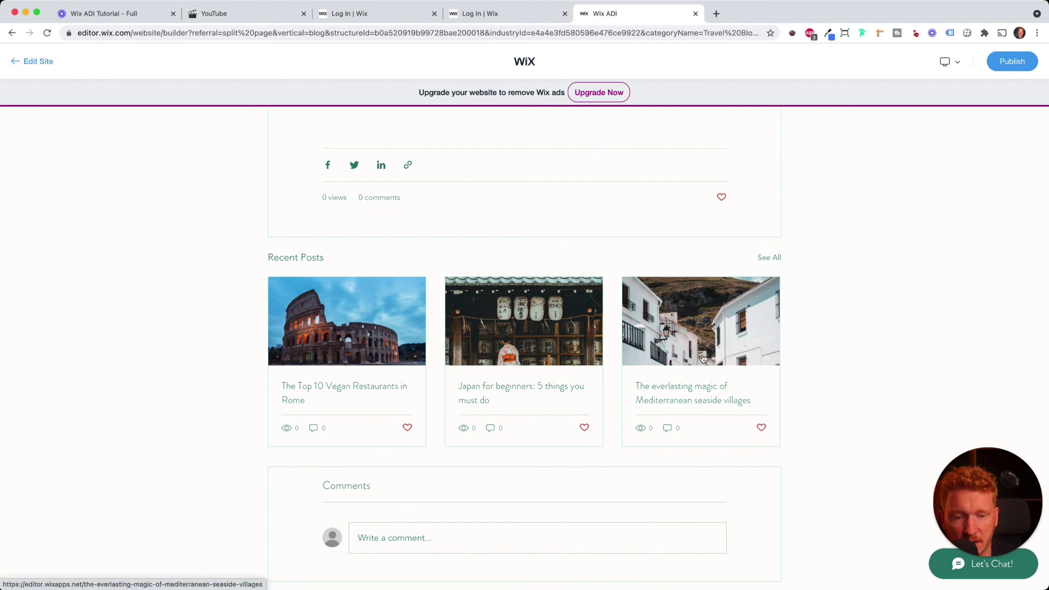
{"action": "scroll", "coordinate": [674, 327], "scroll_direction": "down", "scroll_amount": 4}
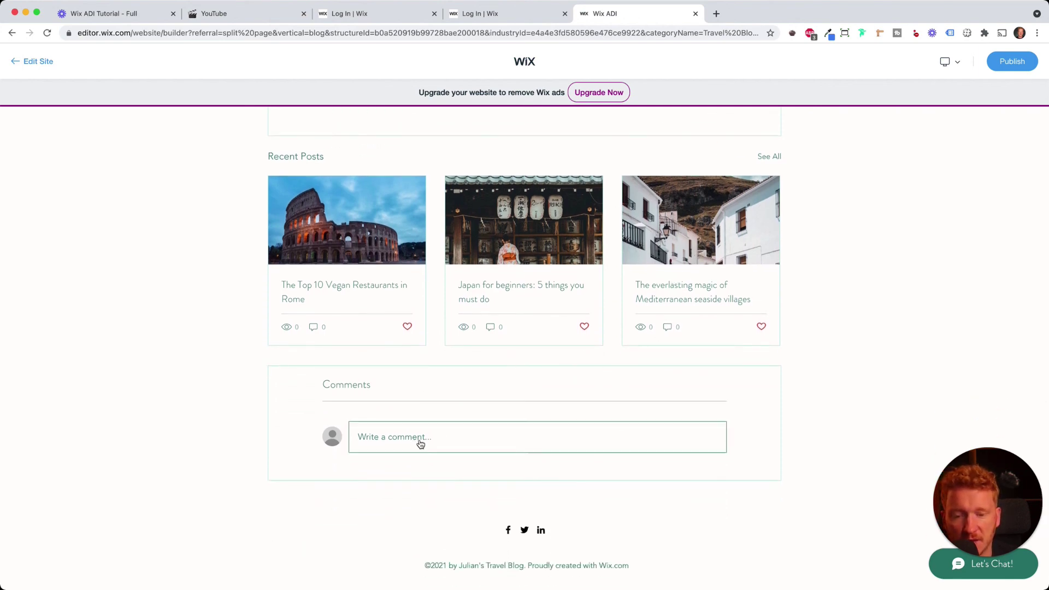
{"action": "scroll", "coordinate": [452, 431], "scroll_direction": "up", "scroll_amount": 10}
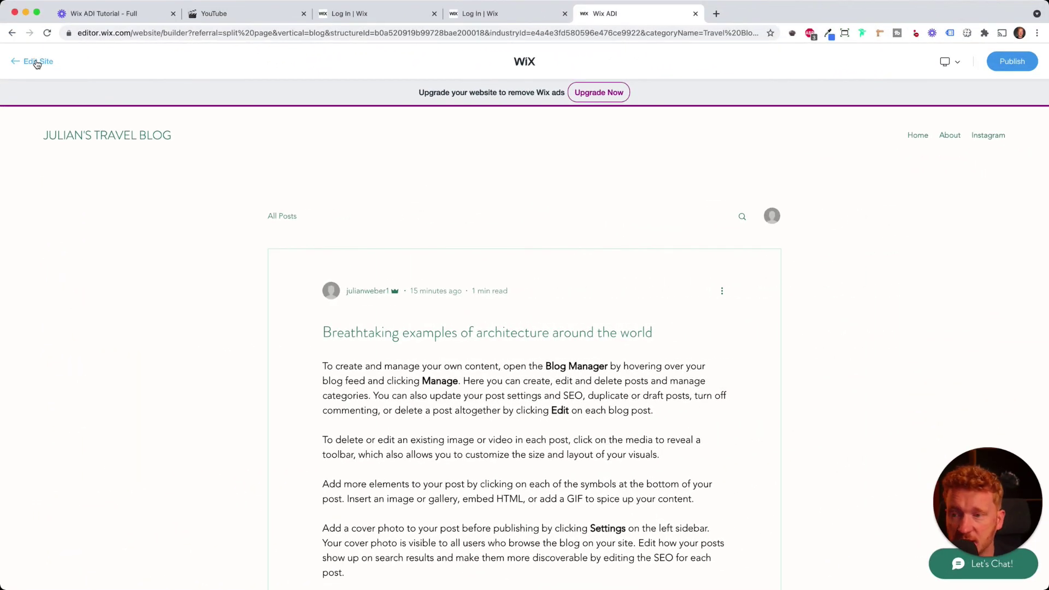
Step: Return to the editor and start publishing the whole site
{"action": "left_click", "coordinate": [37, 64]}
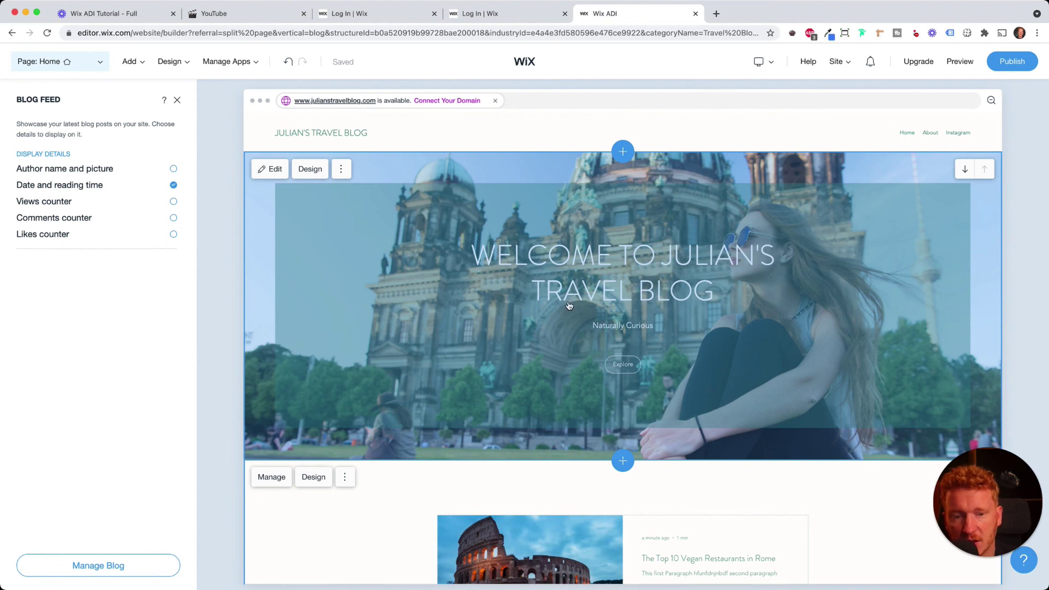
{"action": "scroll", "coordinate": [570, 305], "scroll_direction": "down", "scroll_amount": 3}
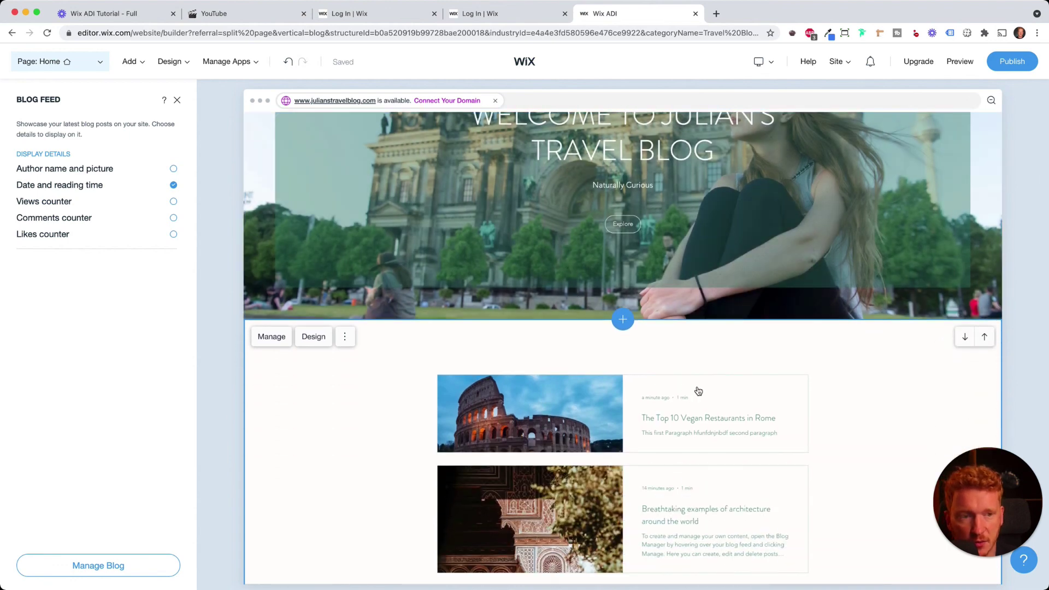
{"action": "scroll", "coordinate": [699, 392], "scroll_direction": "up", "scroll_amount": 3}
{"action": "left_click", "coordinate": [1011, 65]}
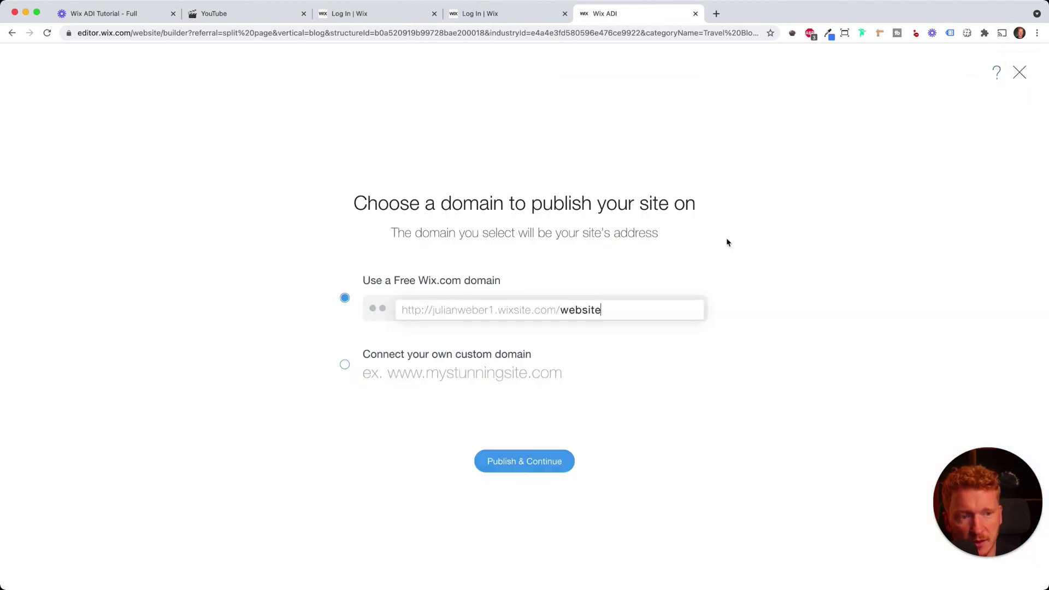
Step: Change the free Wix.com address to end in 'blog' and publish the site on the free domain
{"action": "left_click", "coordinate": [618, 309]}
{"action": "type", "text": "blog"}
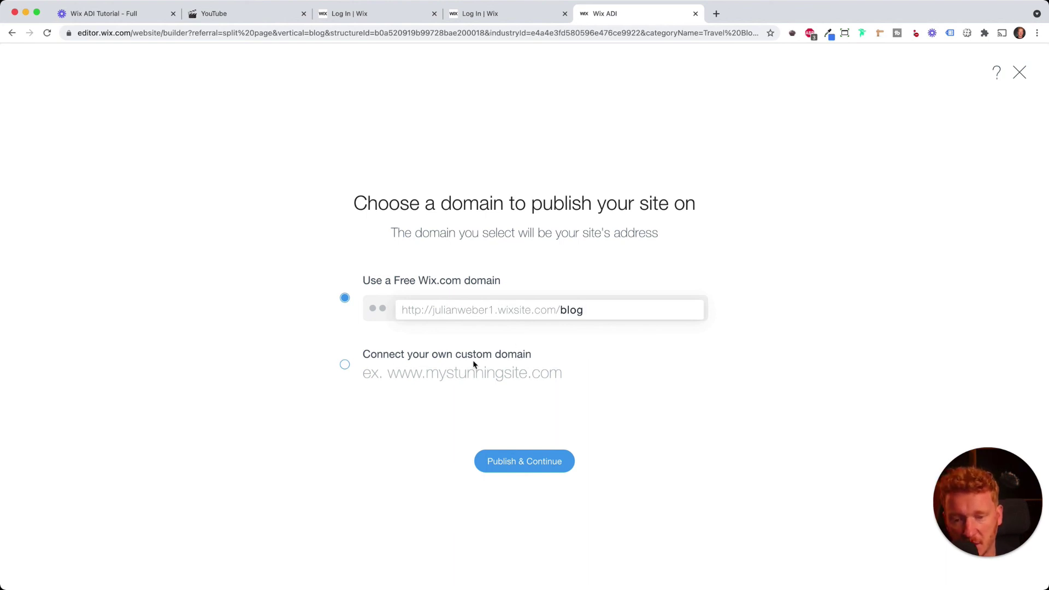
{"action": "left_click", "coordinate": [346, 370]}
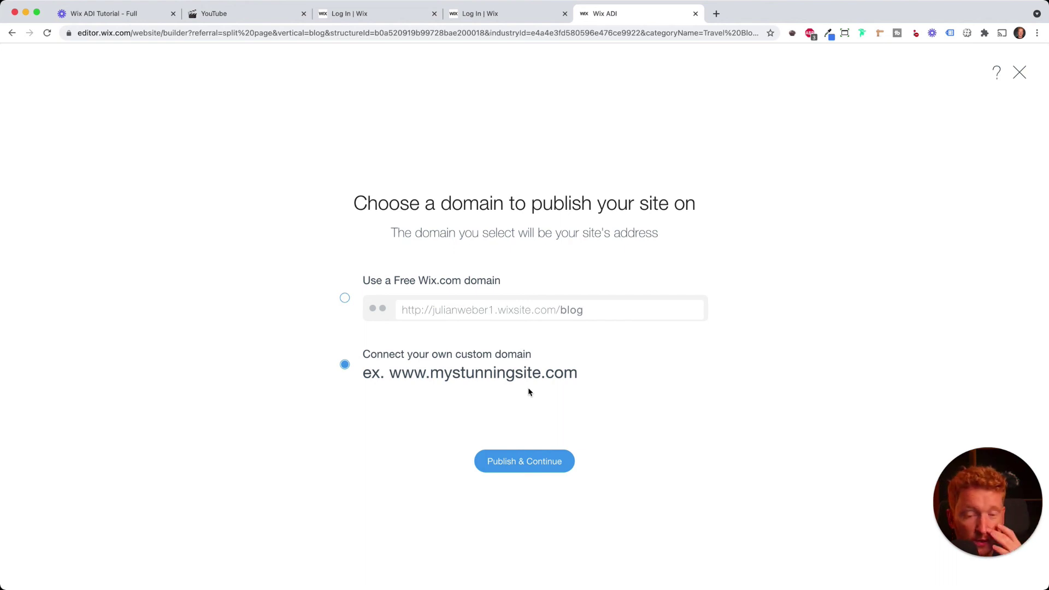
{"action": "left_click", "coordinate": [345, 297]}
{"action": "left_click", "coordinate": [555, 461]}
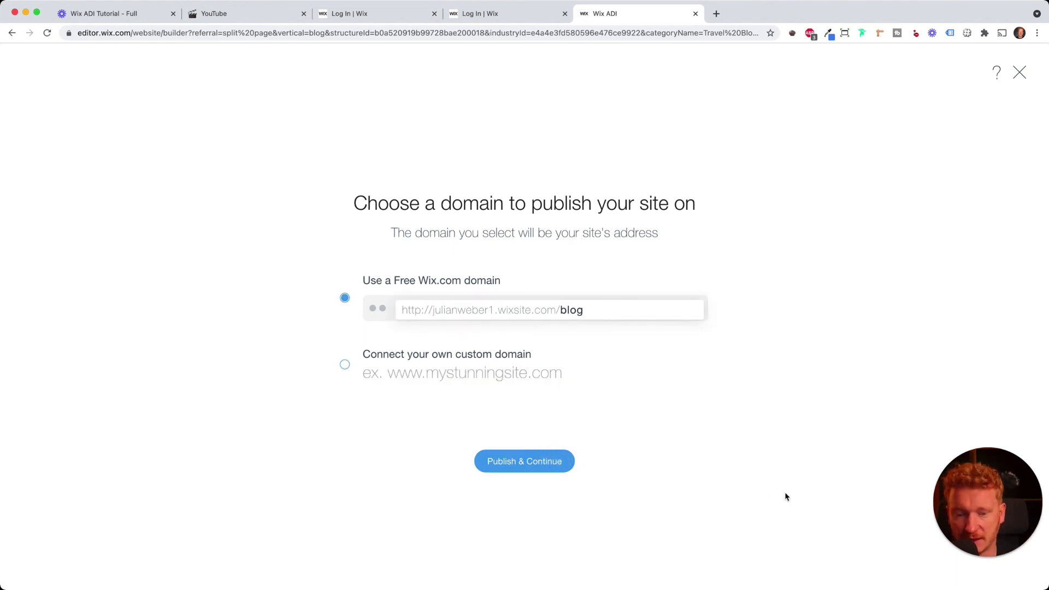